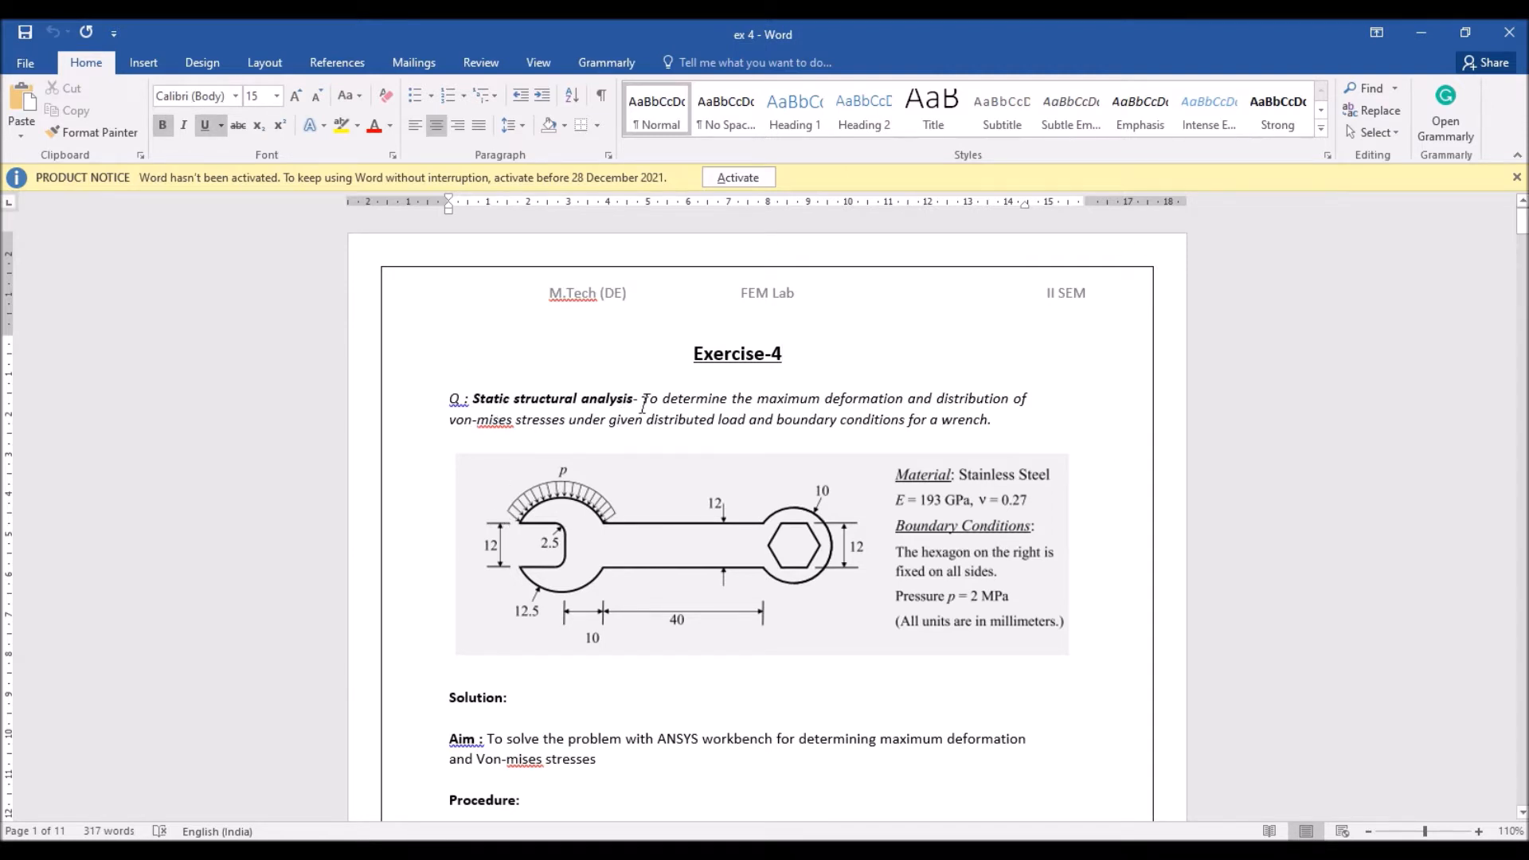
Place the exercise document and the Workbench window side by side, with the document zoomed to 120%
scroll(702, 441, "up", 2, "ctrl")
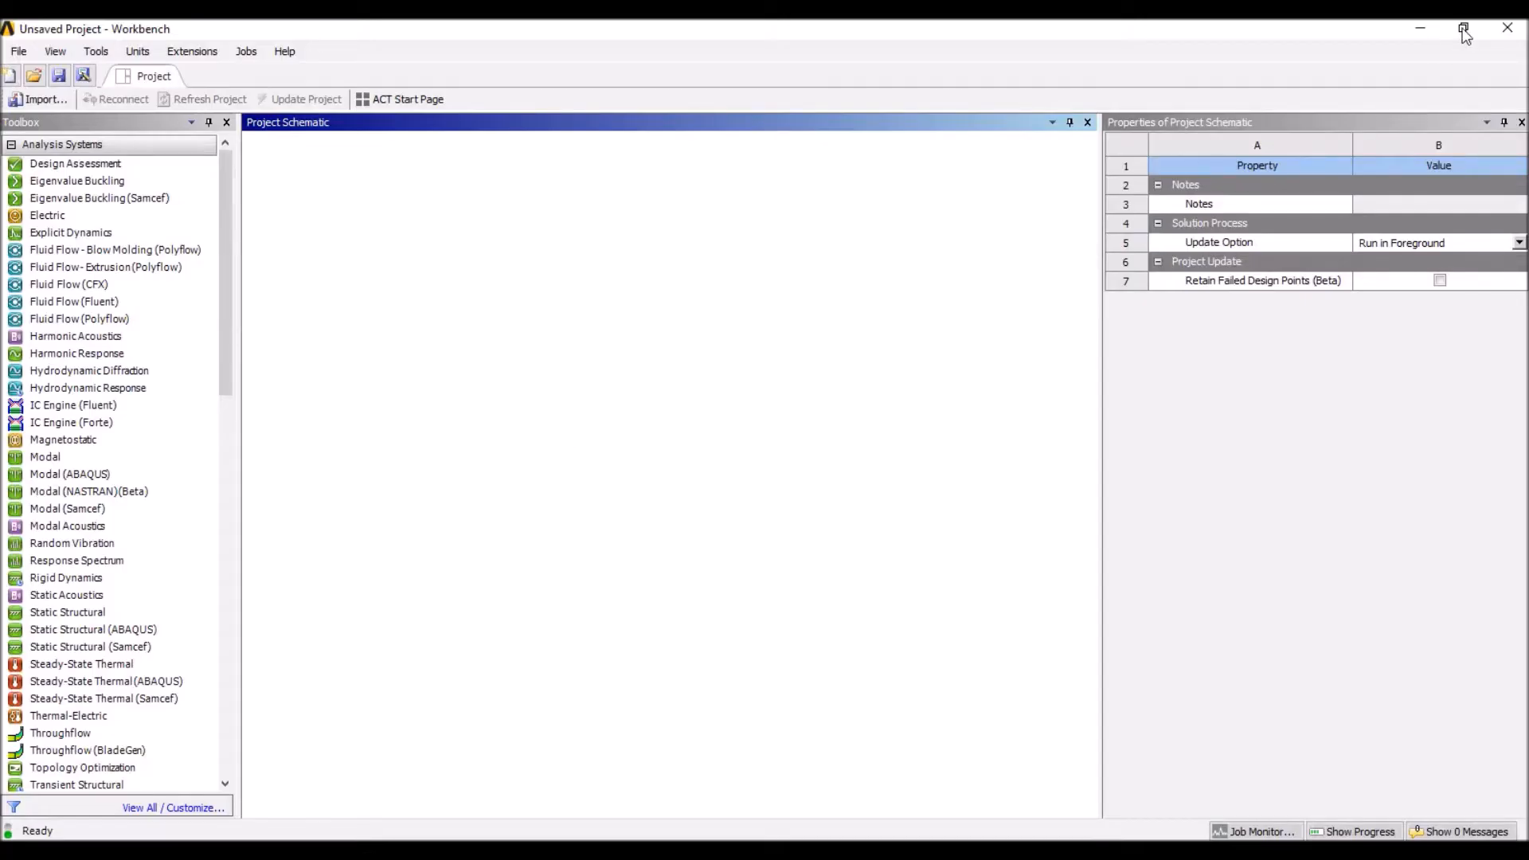
left_click(1464, 32)
left_click(569, 33)
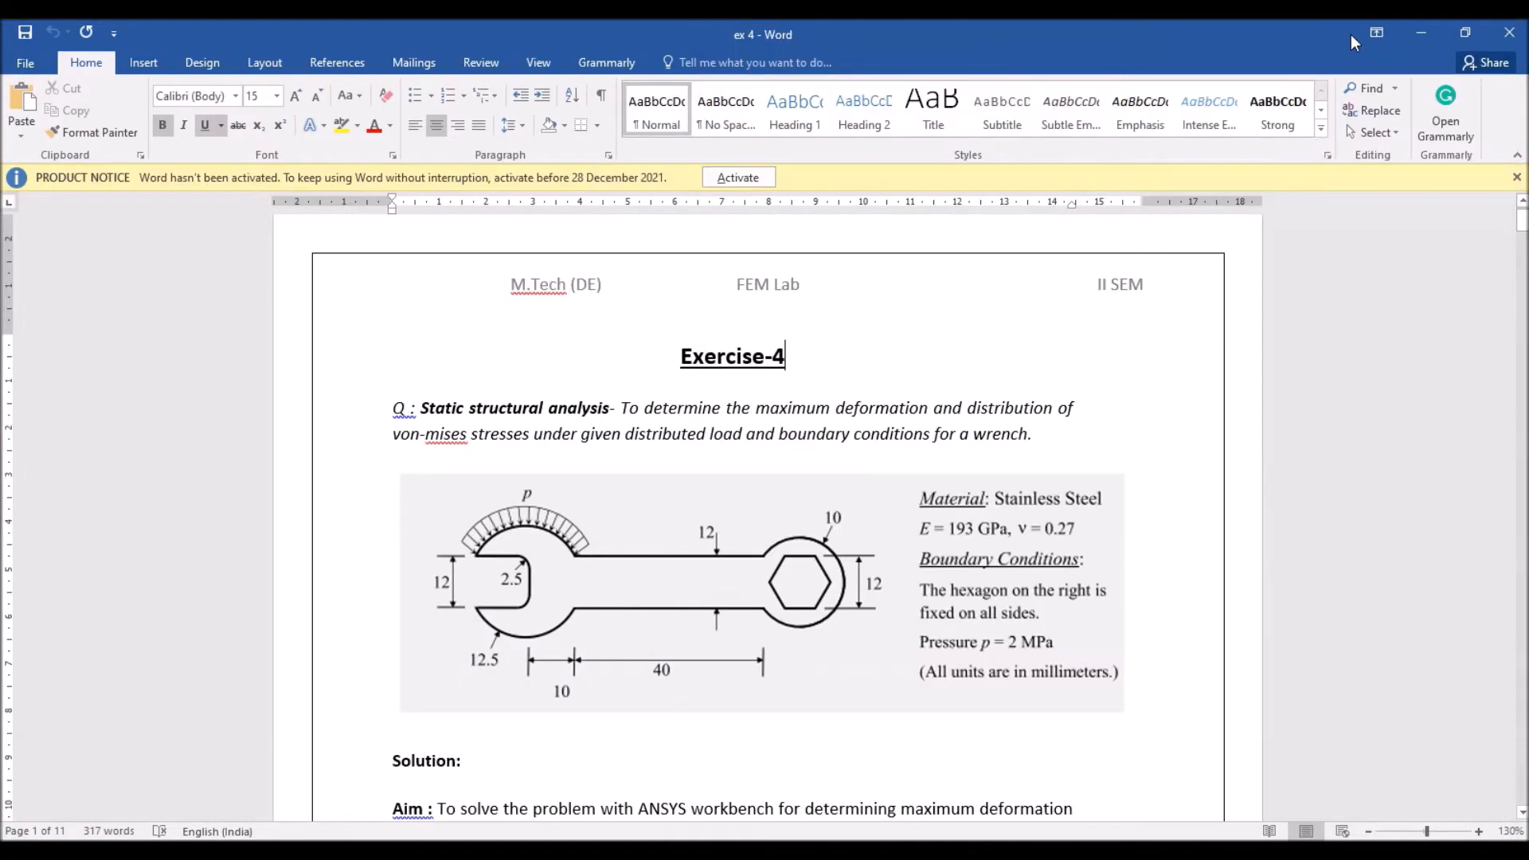
left_click(1472, 32)
left_click(1064, 327)
left_click(645, 296)
left_click_drag(750, 326, 701, 326)
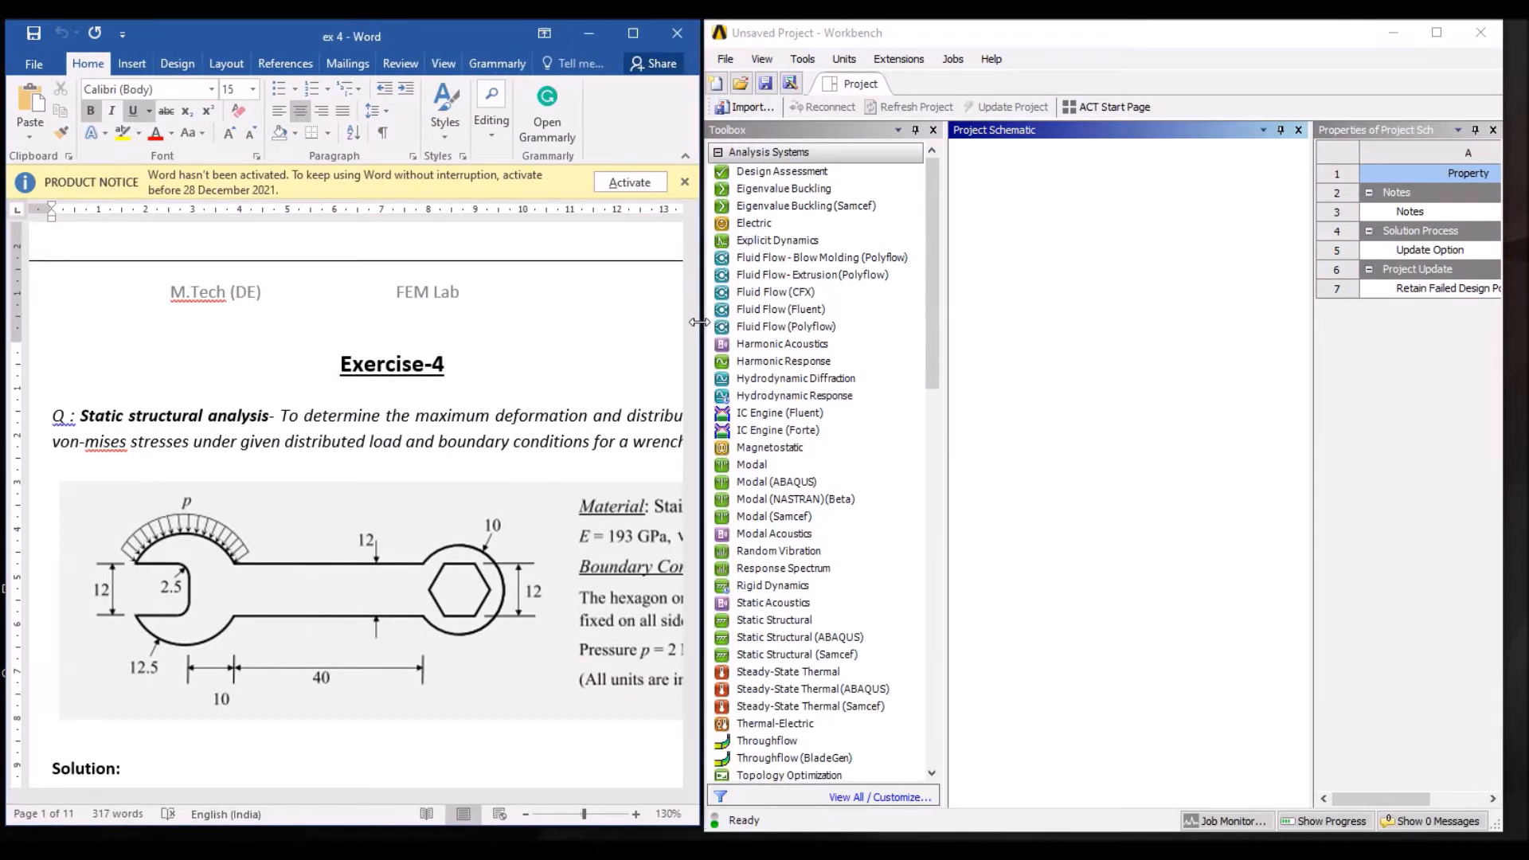
scroll(514, 341, "down", 1, "ctrl")
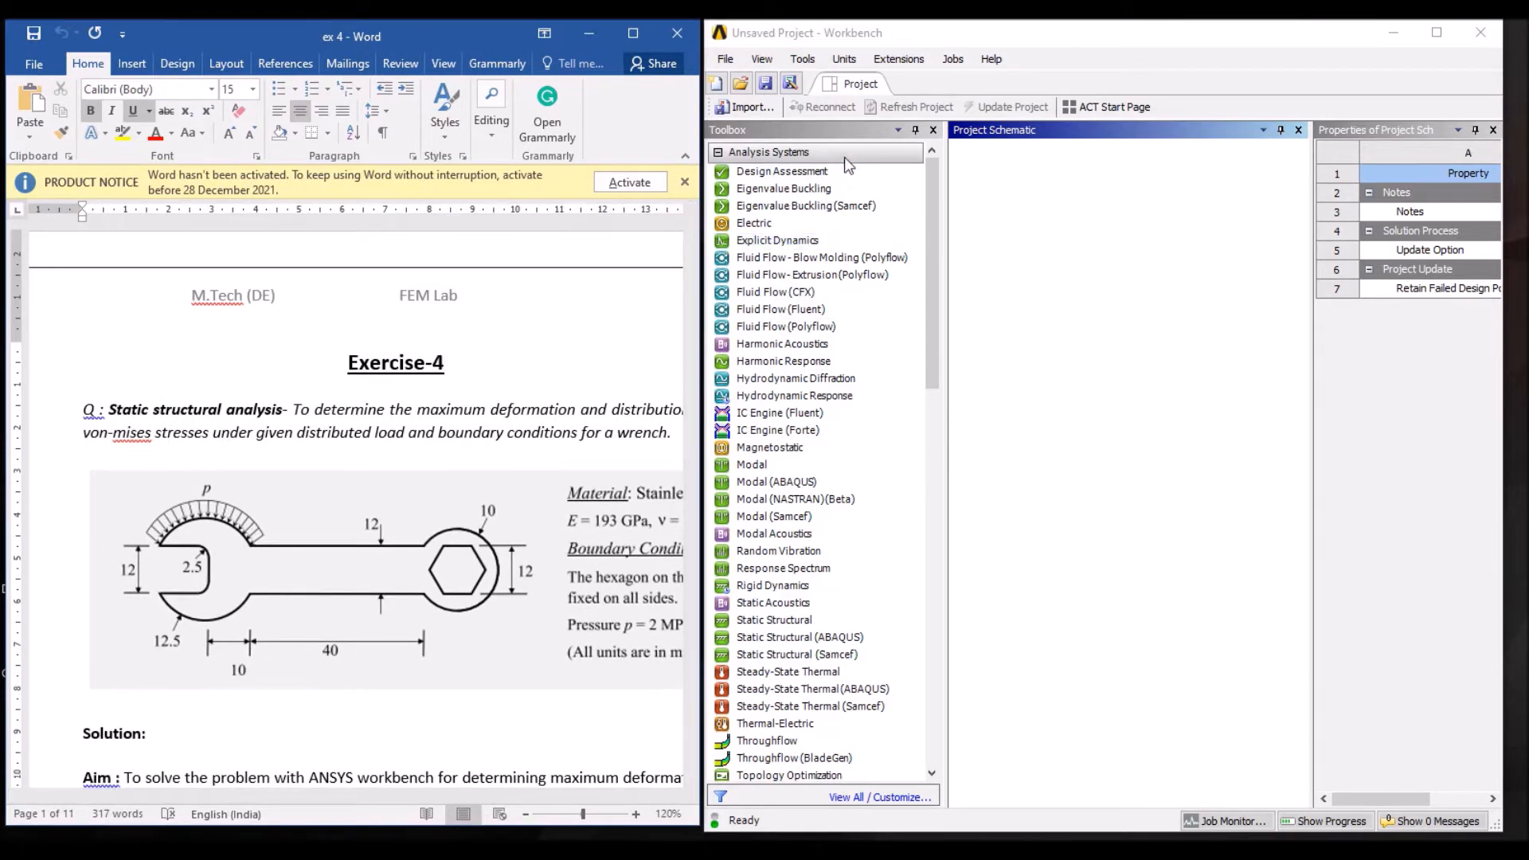
Add a standalone Static Structural analysis system to the project schematic and bring the problem's material data into view
left_click(822, 622)
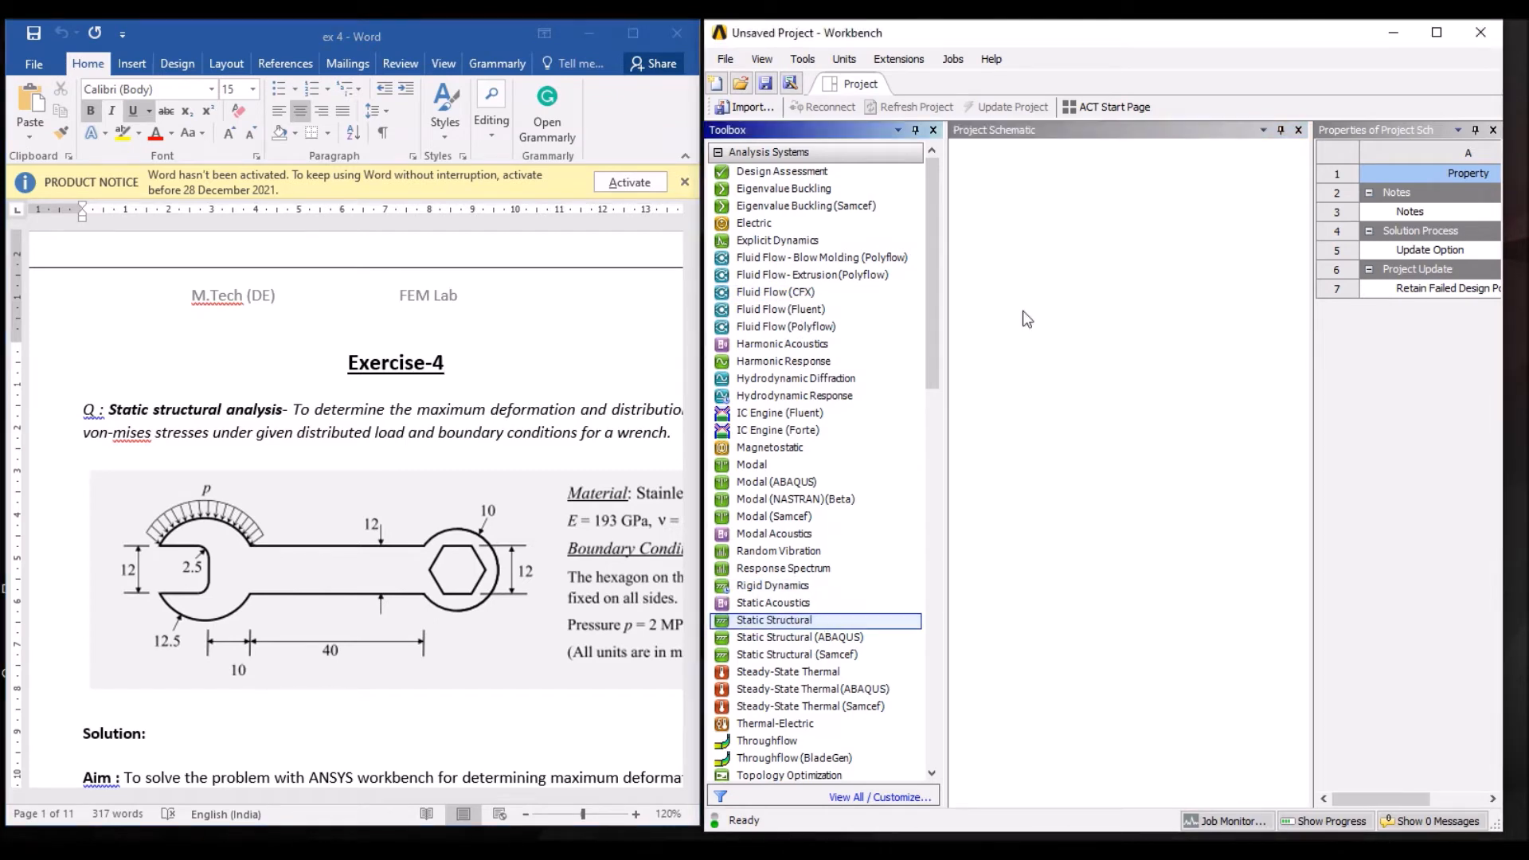
left_click_drag(891, 623, 1053, 274)
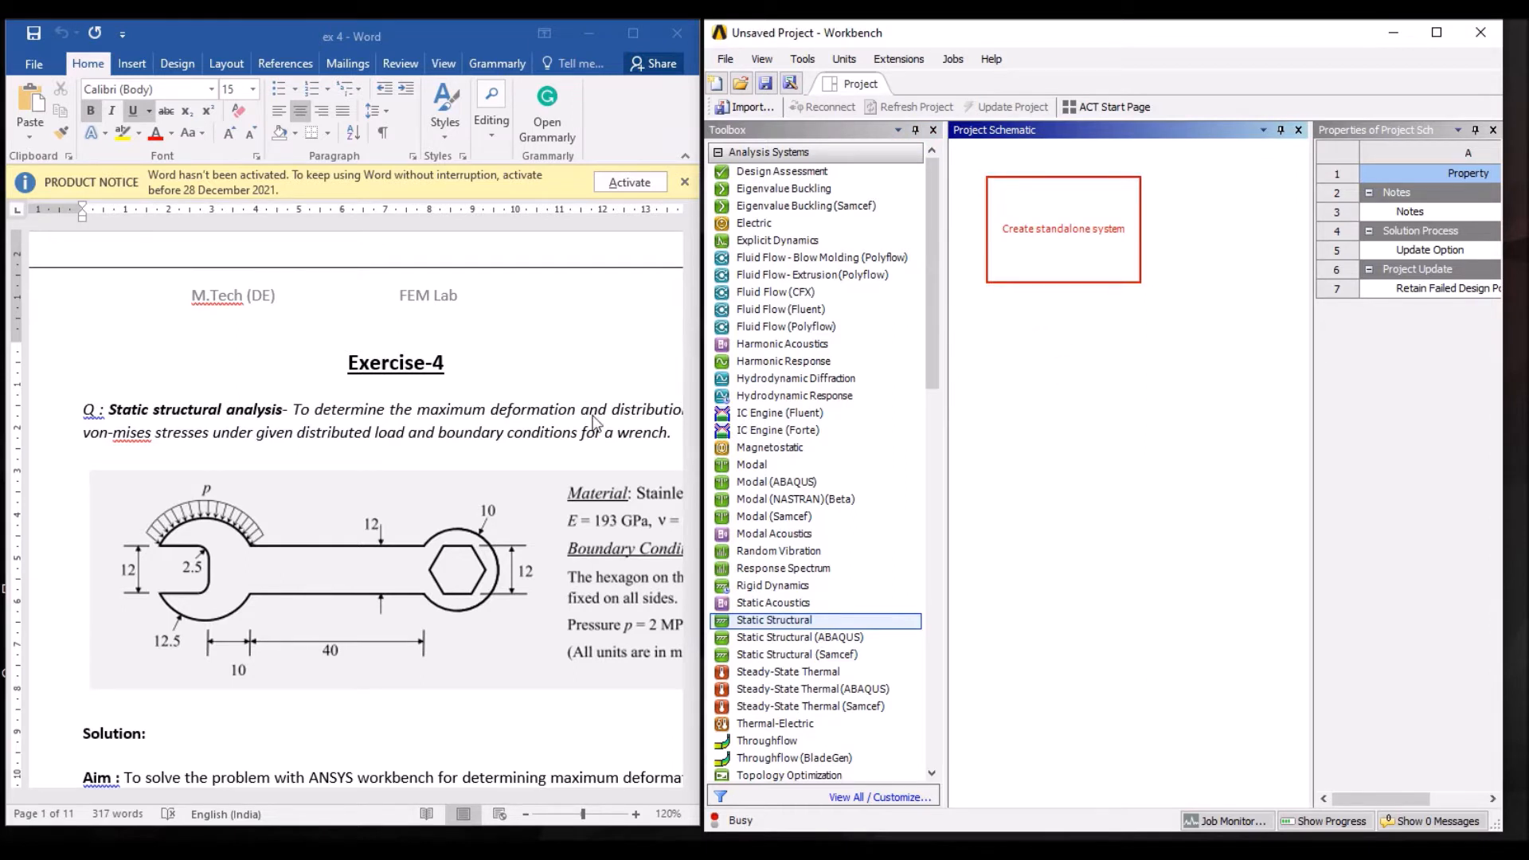
left_click(611, 502)
left_click_drag(492, 792, 540, 796)
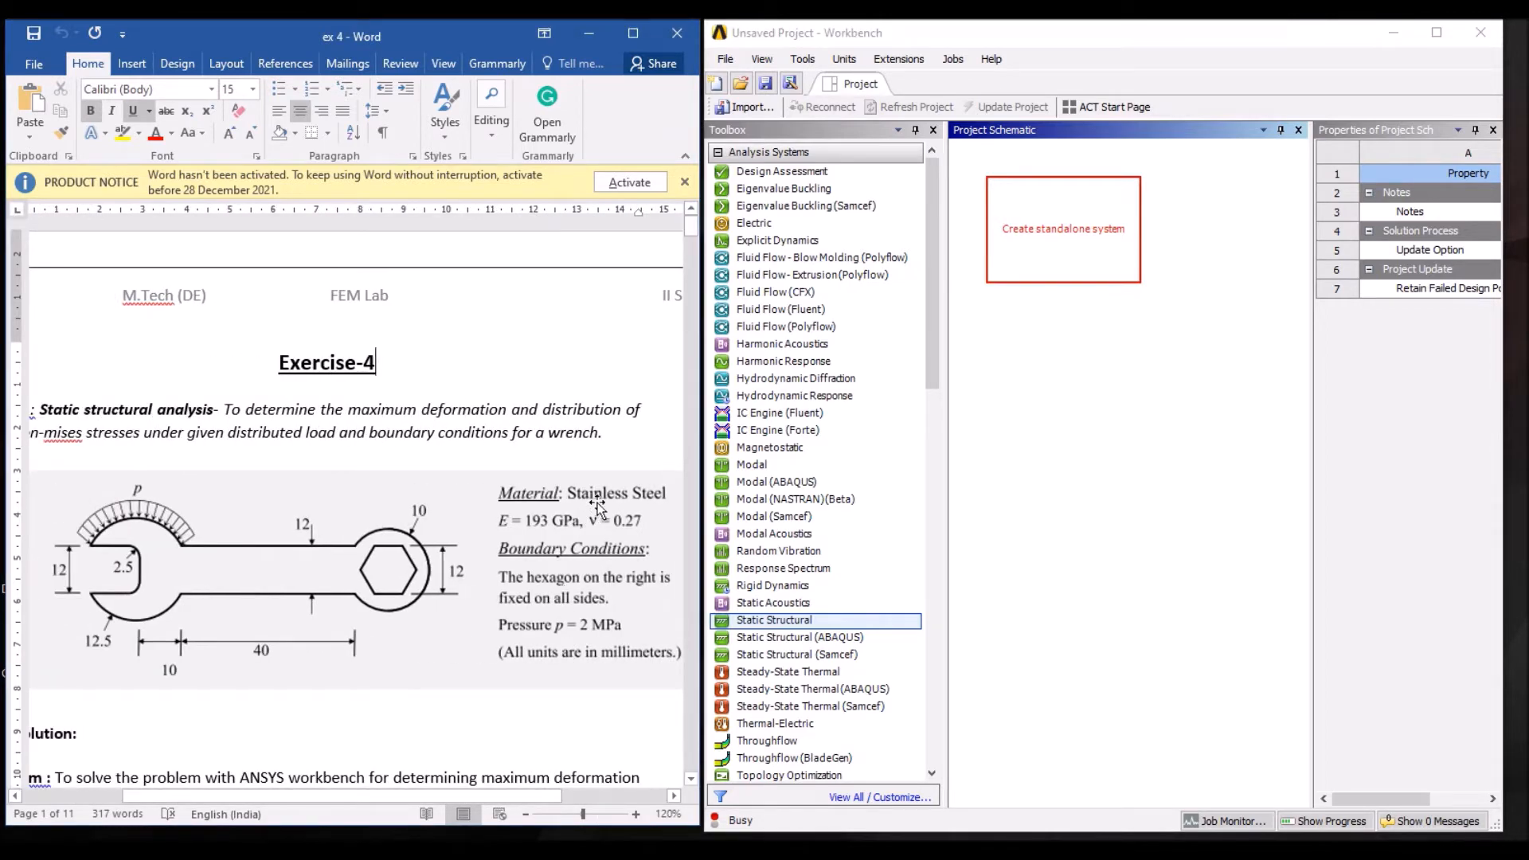
Open the system's Engineering Data and add a new material named Stainless steel
left_click(1078, 231)
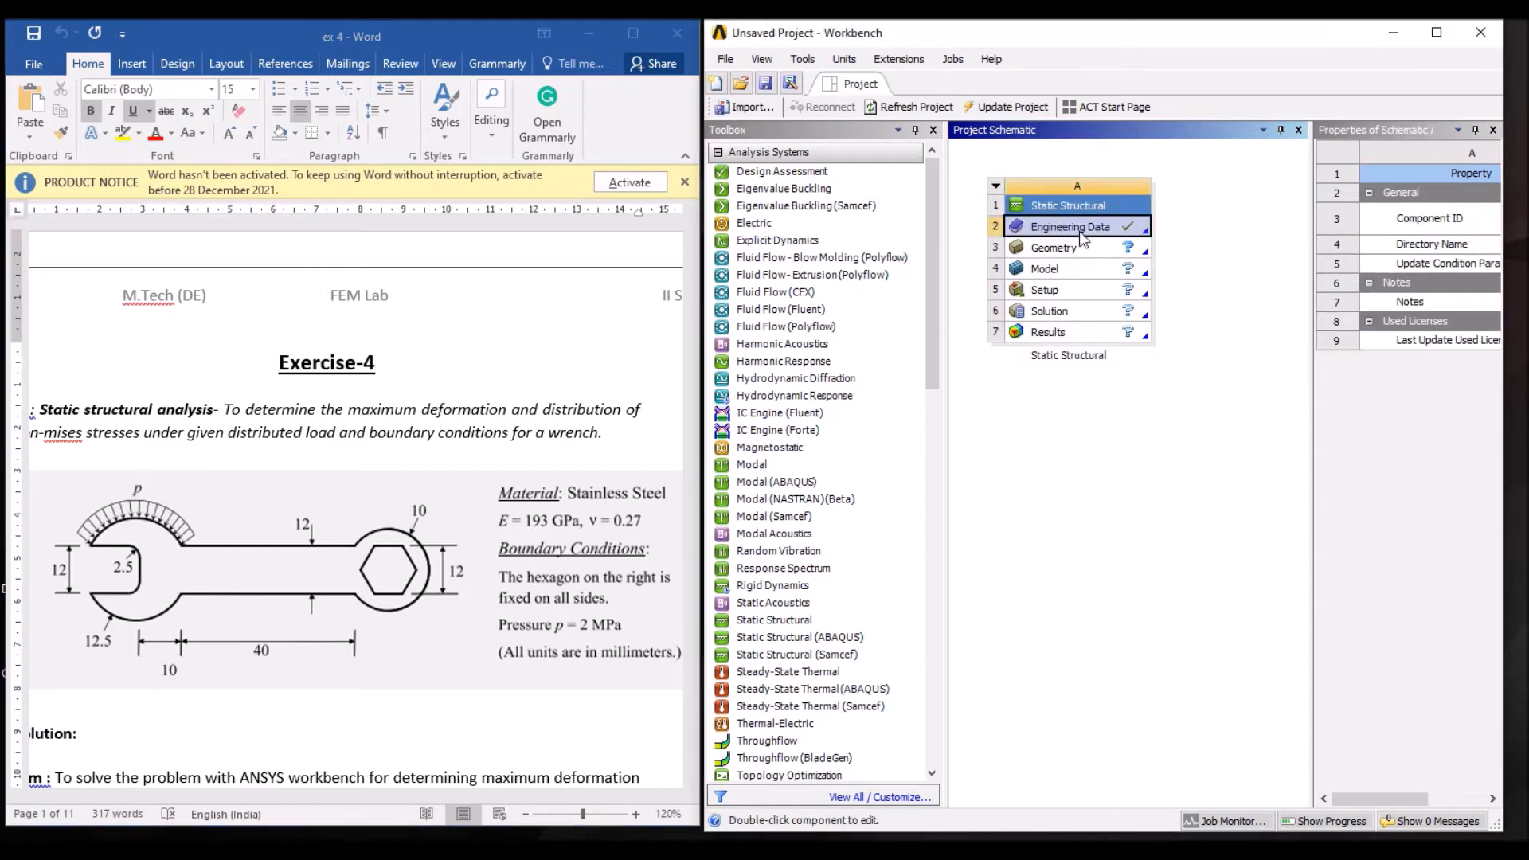
double_click(1078, 229)
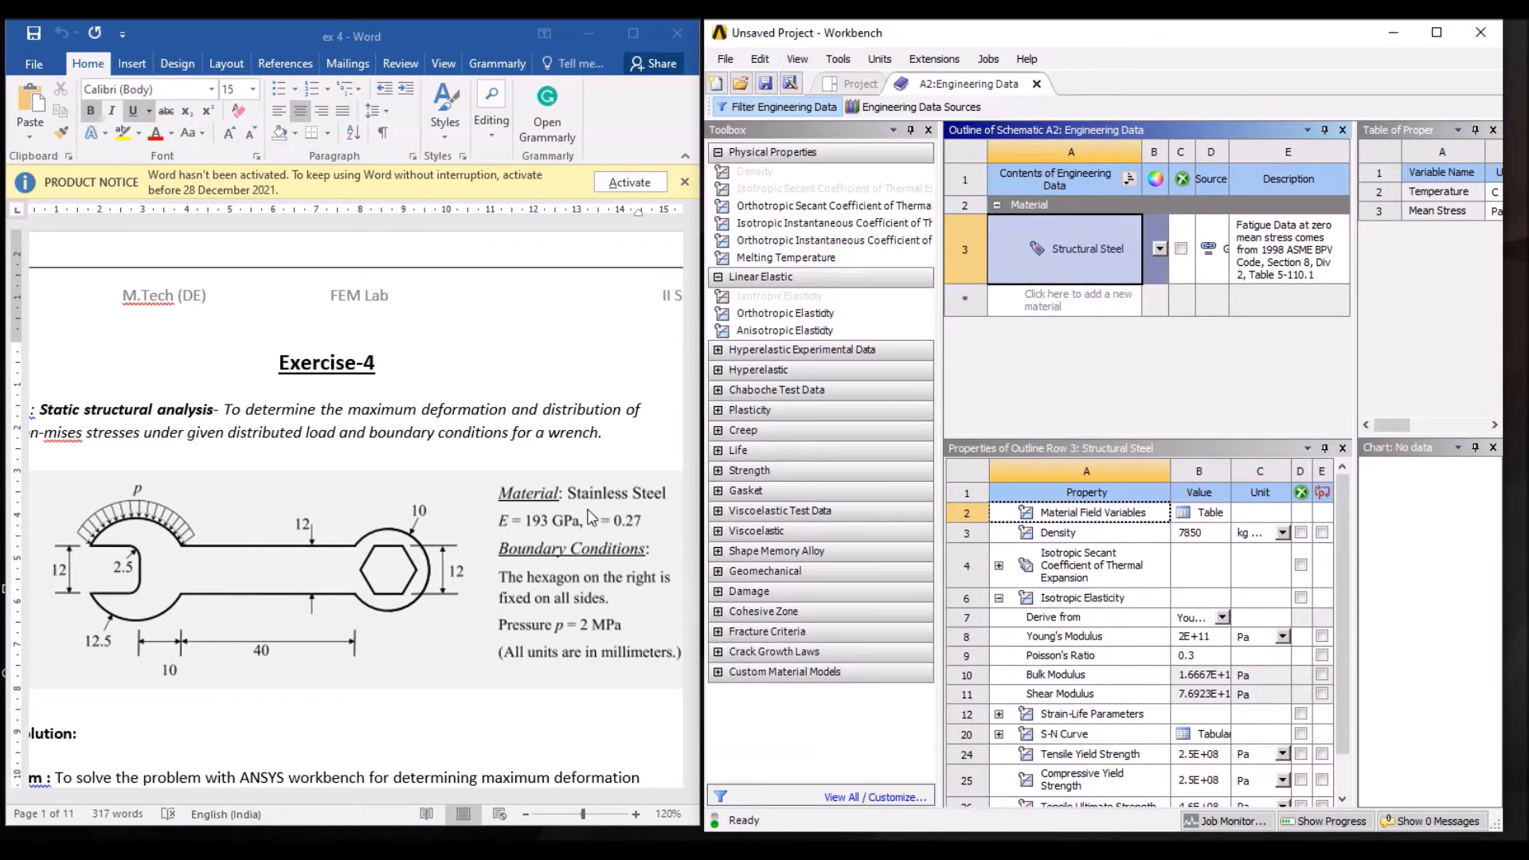
left_click(1093, 375)
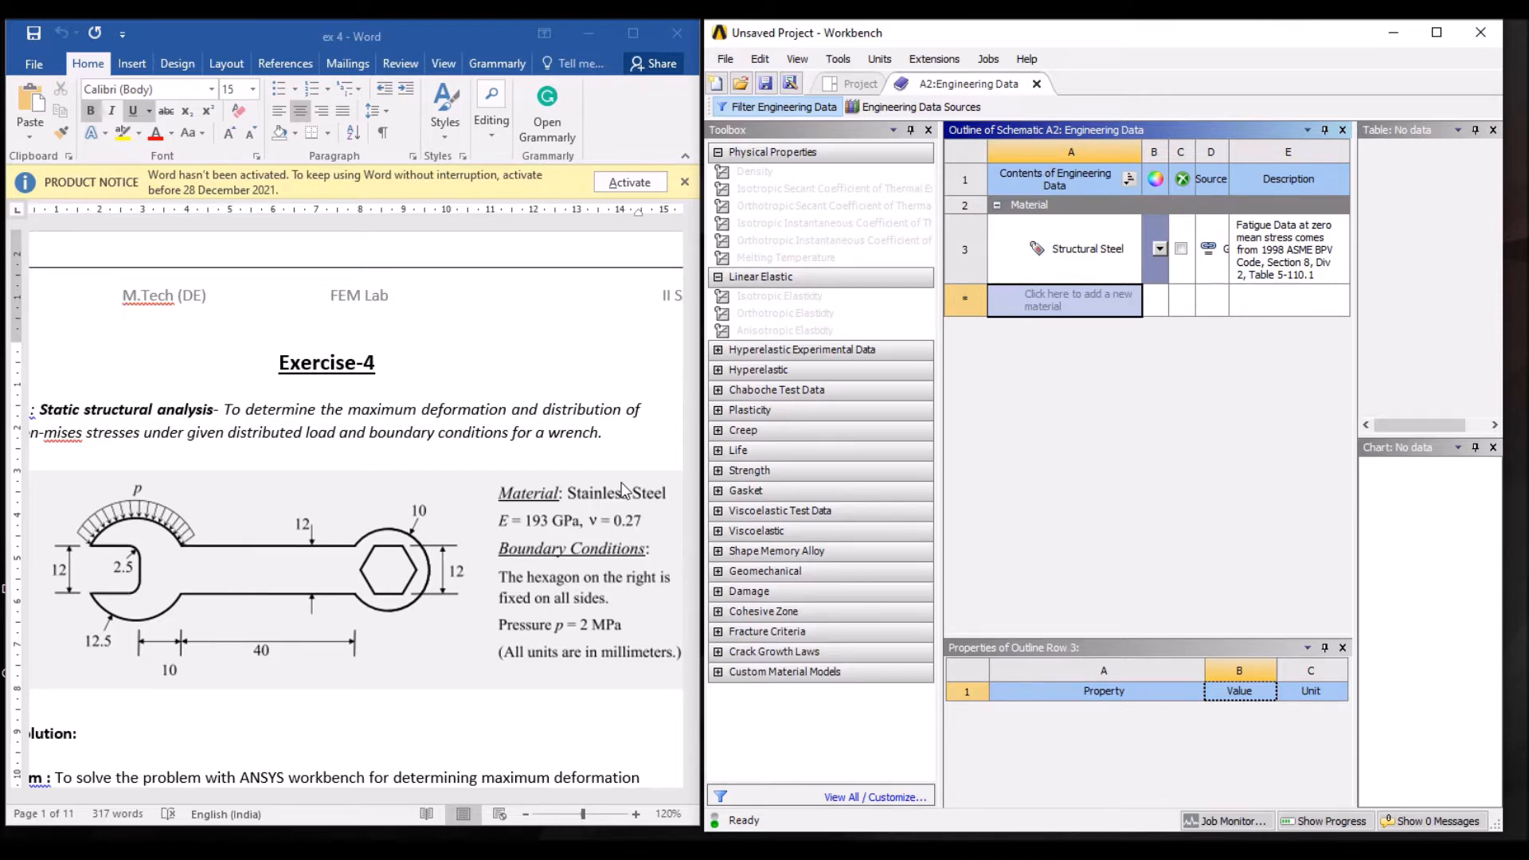
left_click(1049, 309)
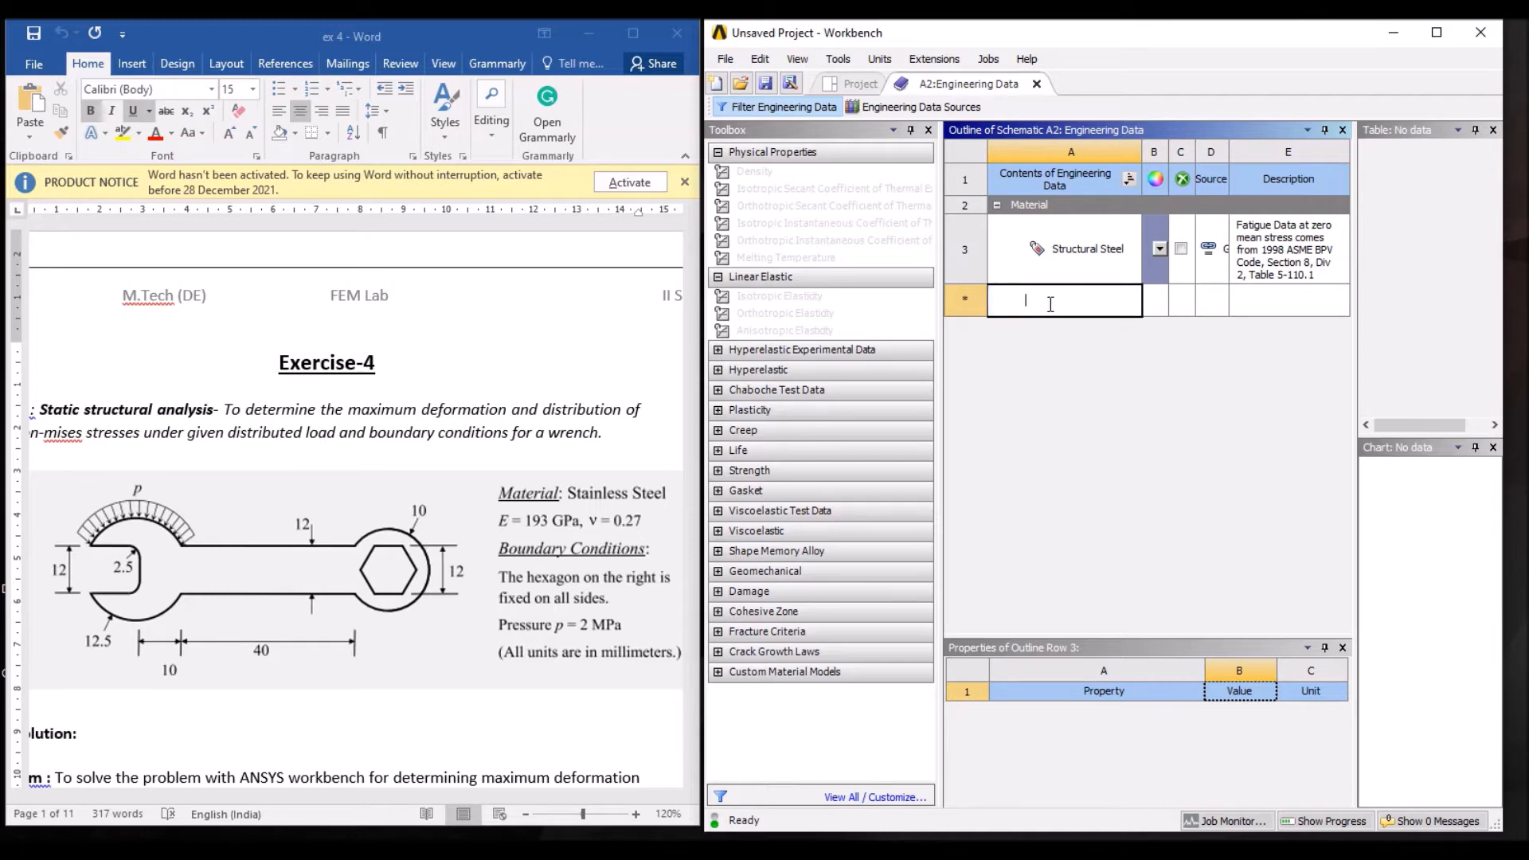
type("Stainless steel")
key("Return")
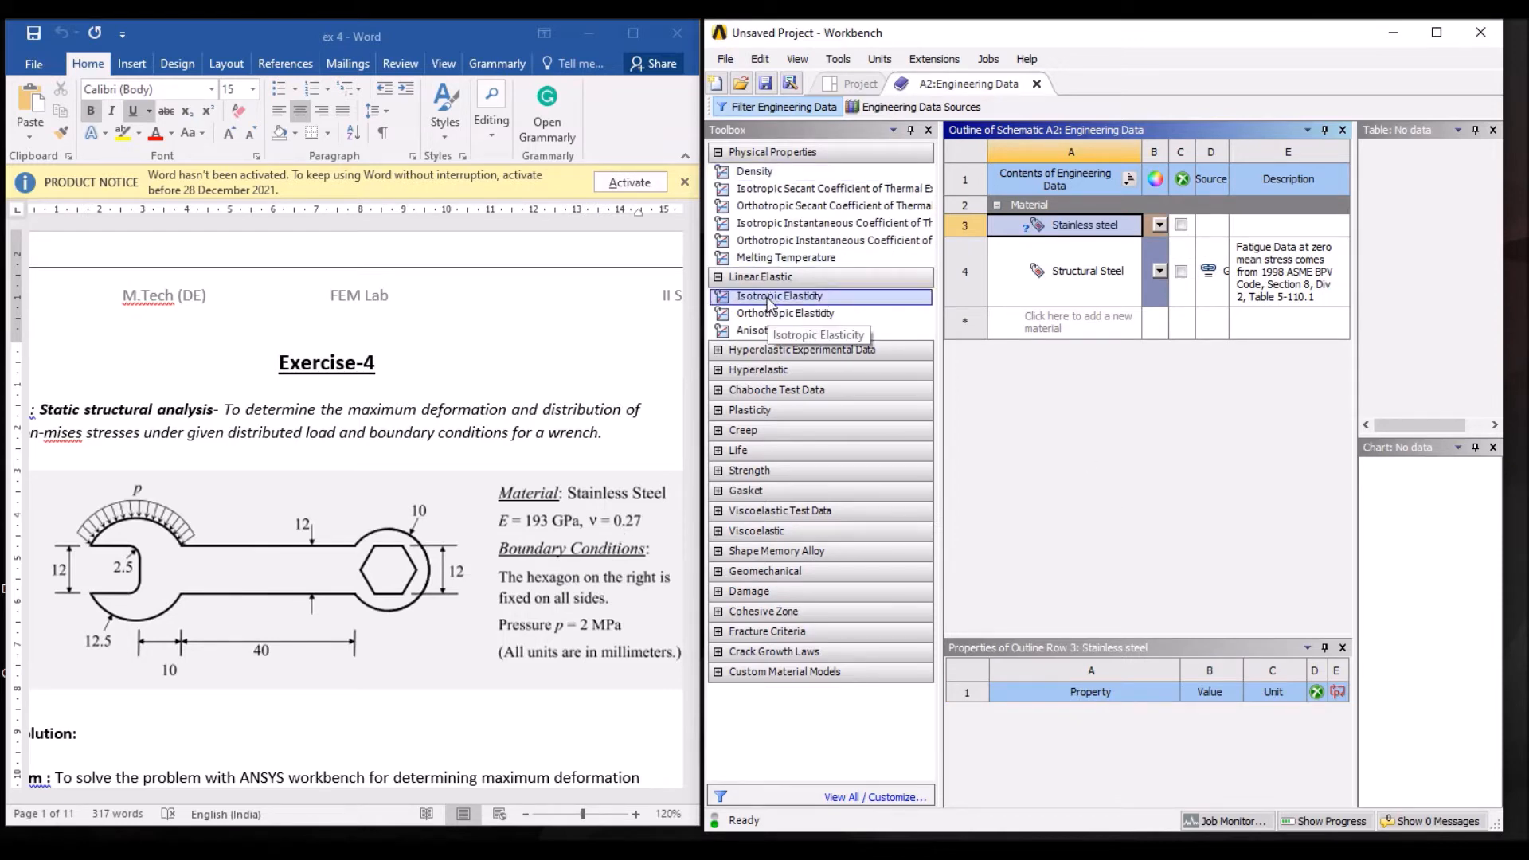
Give Stainless steel isotropic elasticity with a Young's modulus of 1.93E+11 Pa and Poisson's ratio 0.27, and close the Engineering Data
left_click_drag(768, 301, 1070, 227)
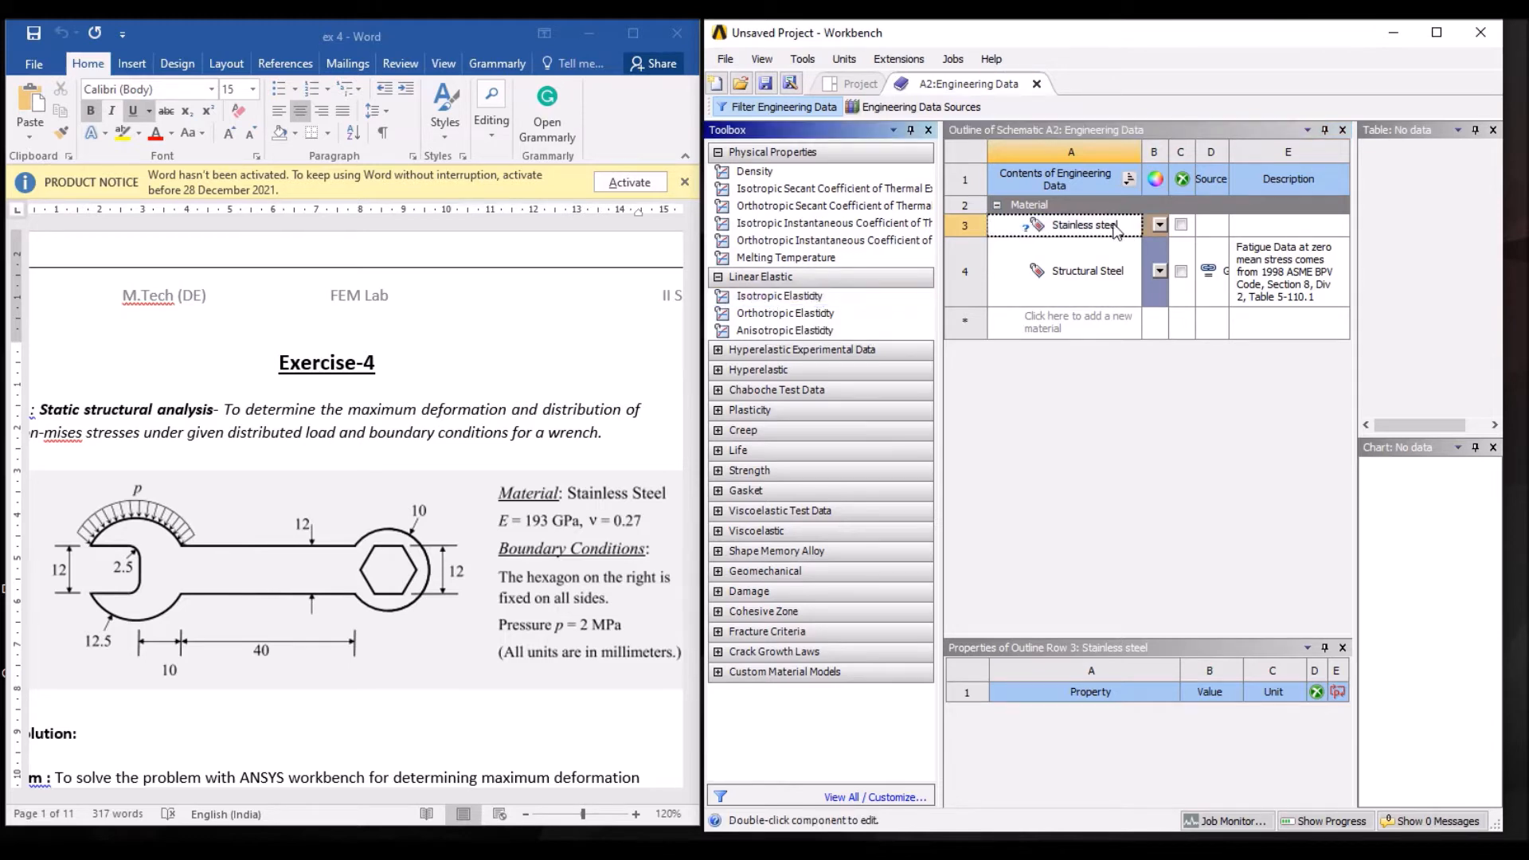
left_click_drag(1206, 642, 1207, 468)
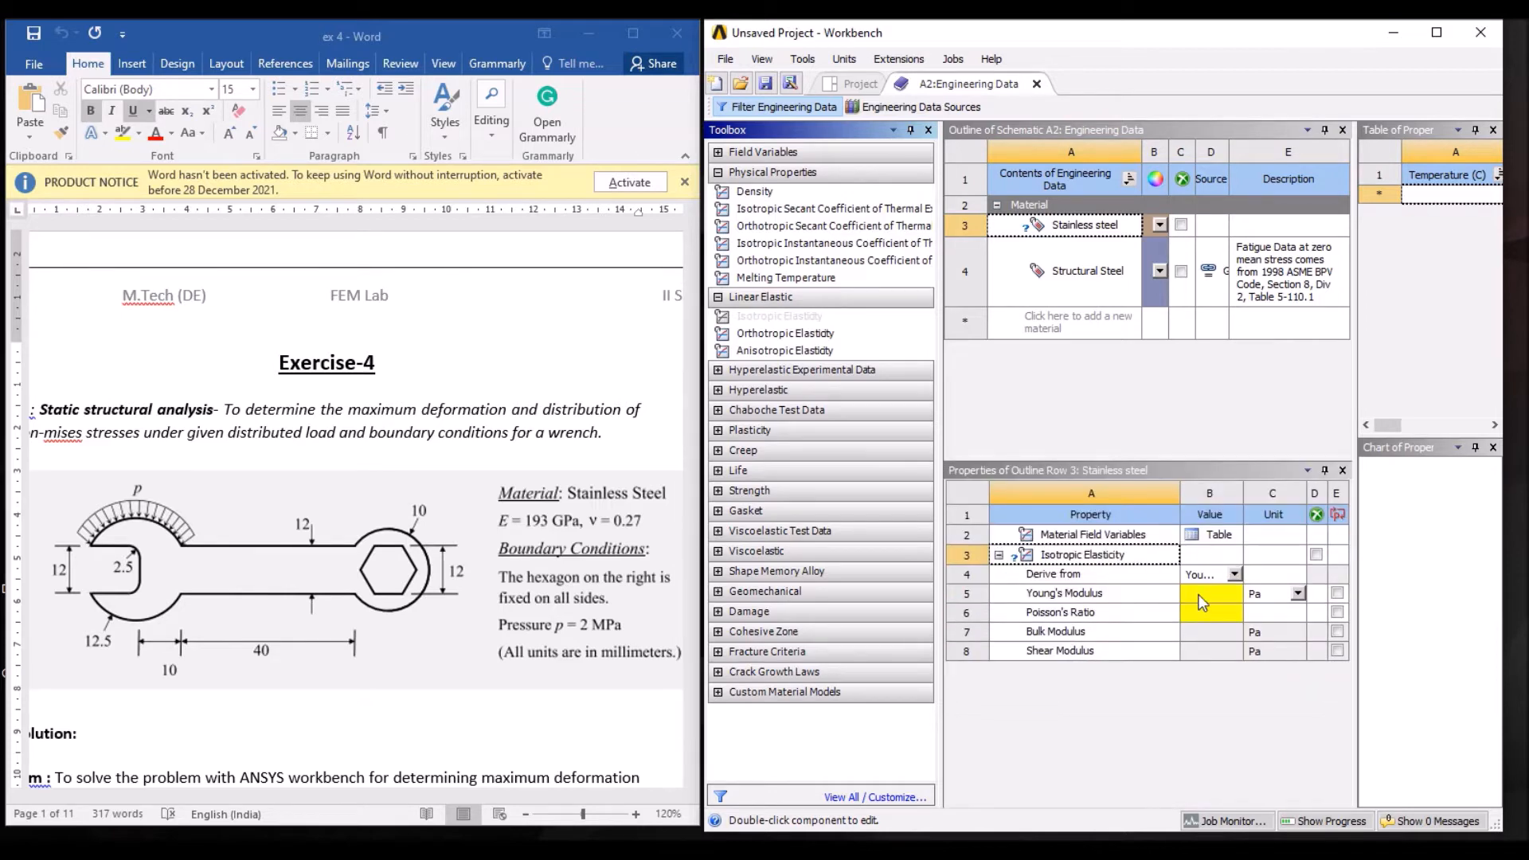
left_click(1202, 597)
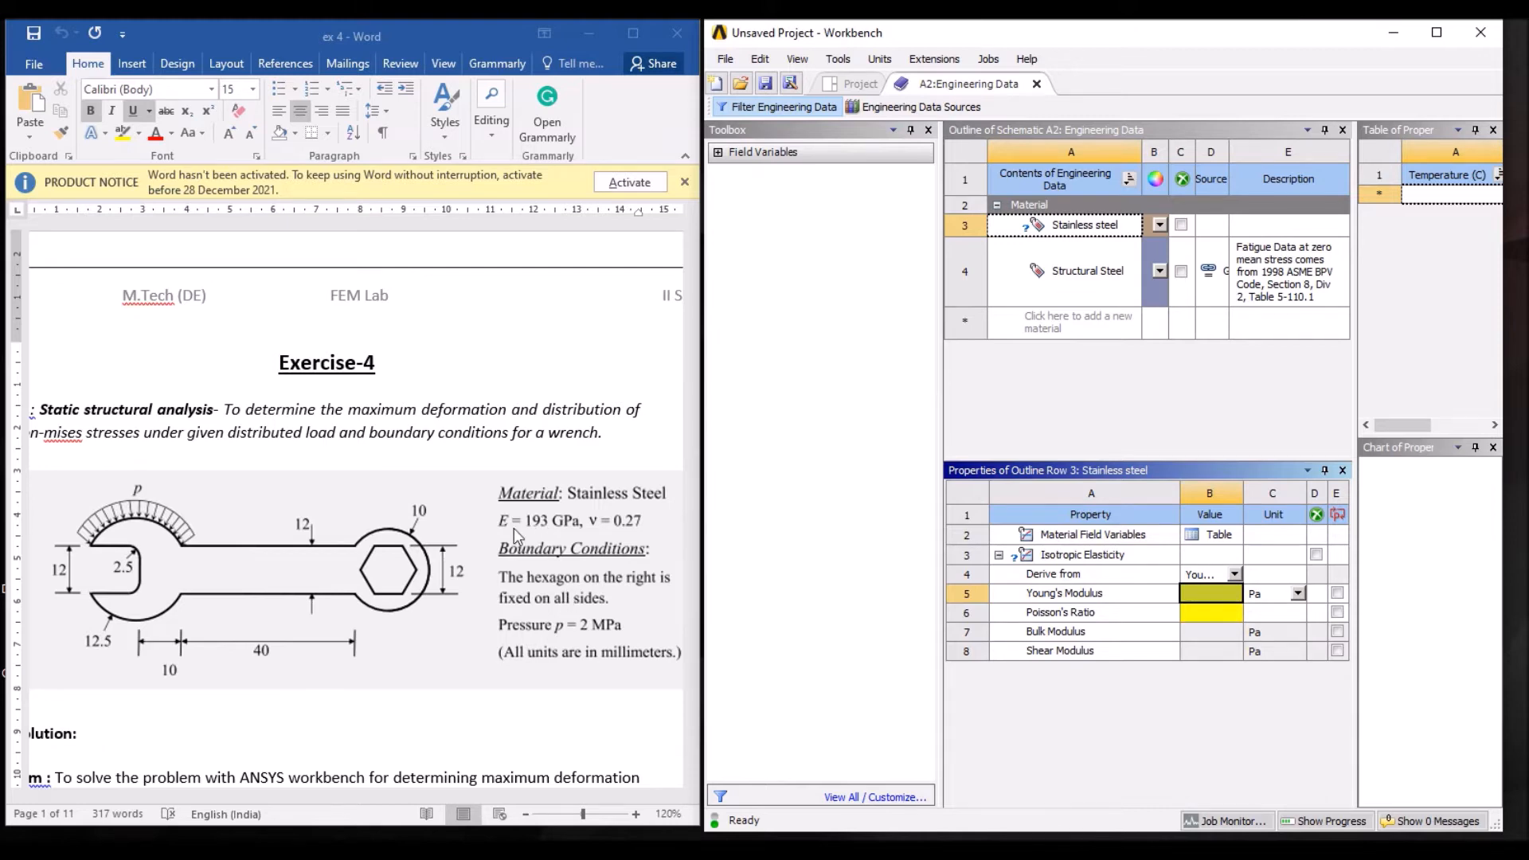
left_click(1298, 594)
left_click(1298, 594)
key("Return")
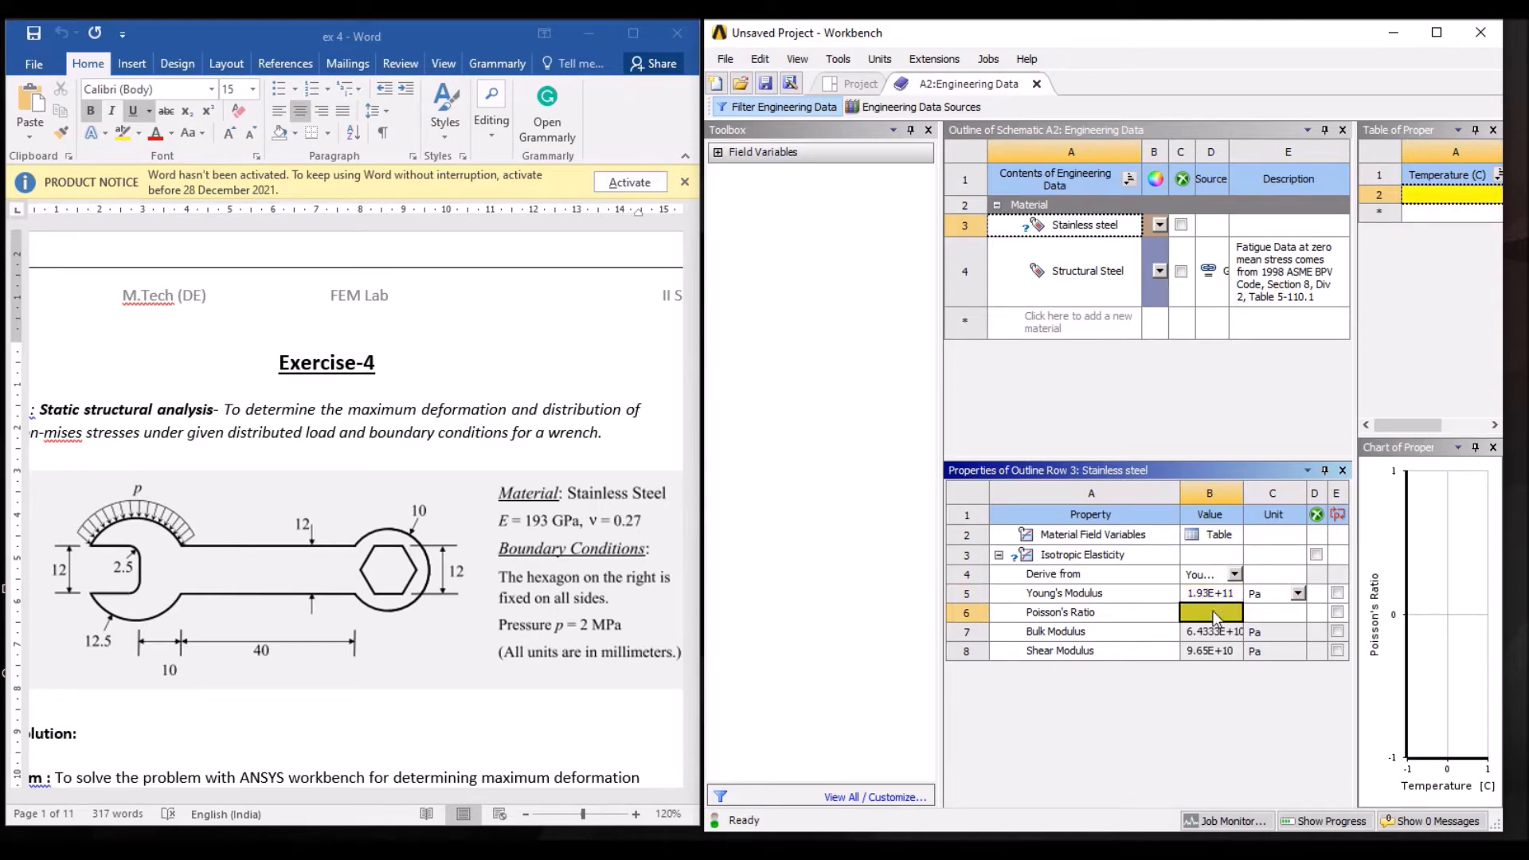
type("0.27")
key("Return")
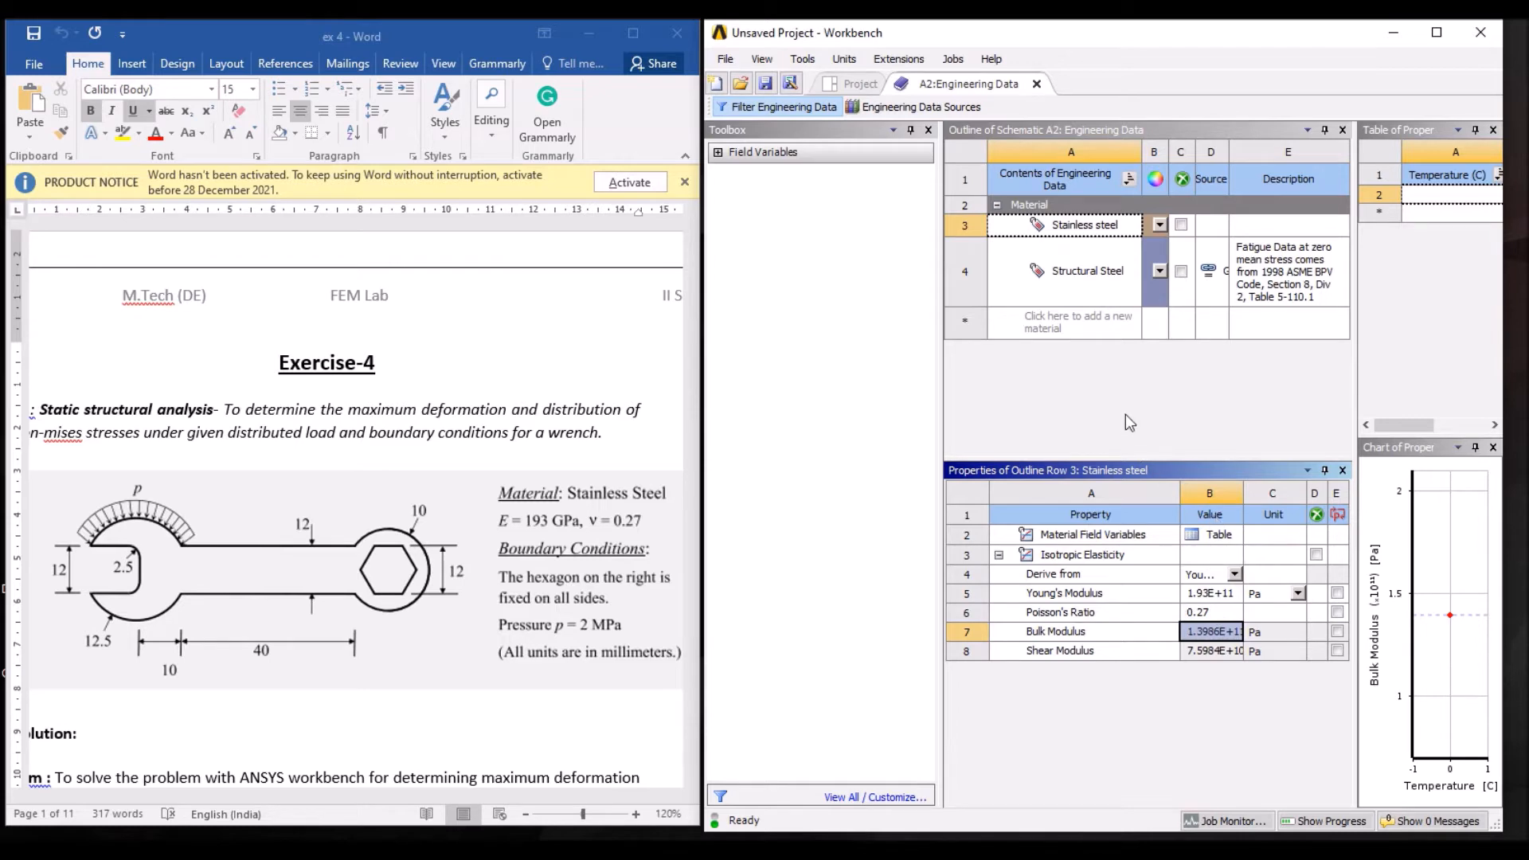
left_click(1035, 84)
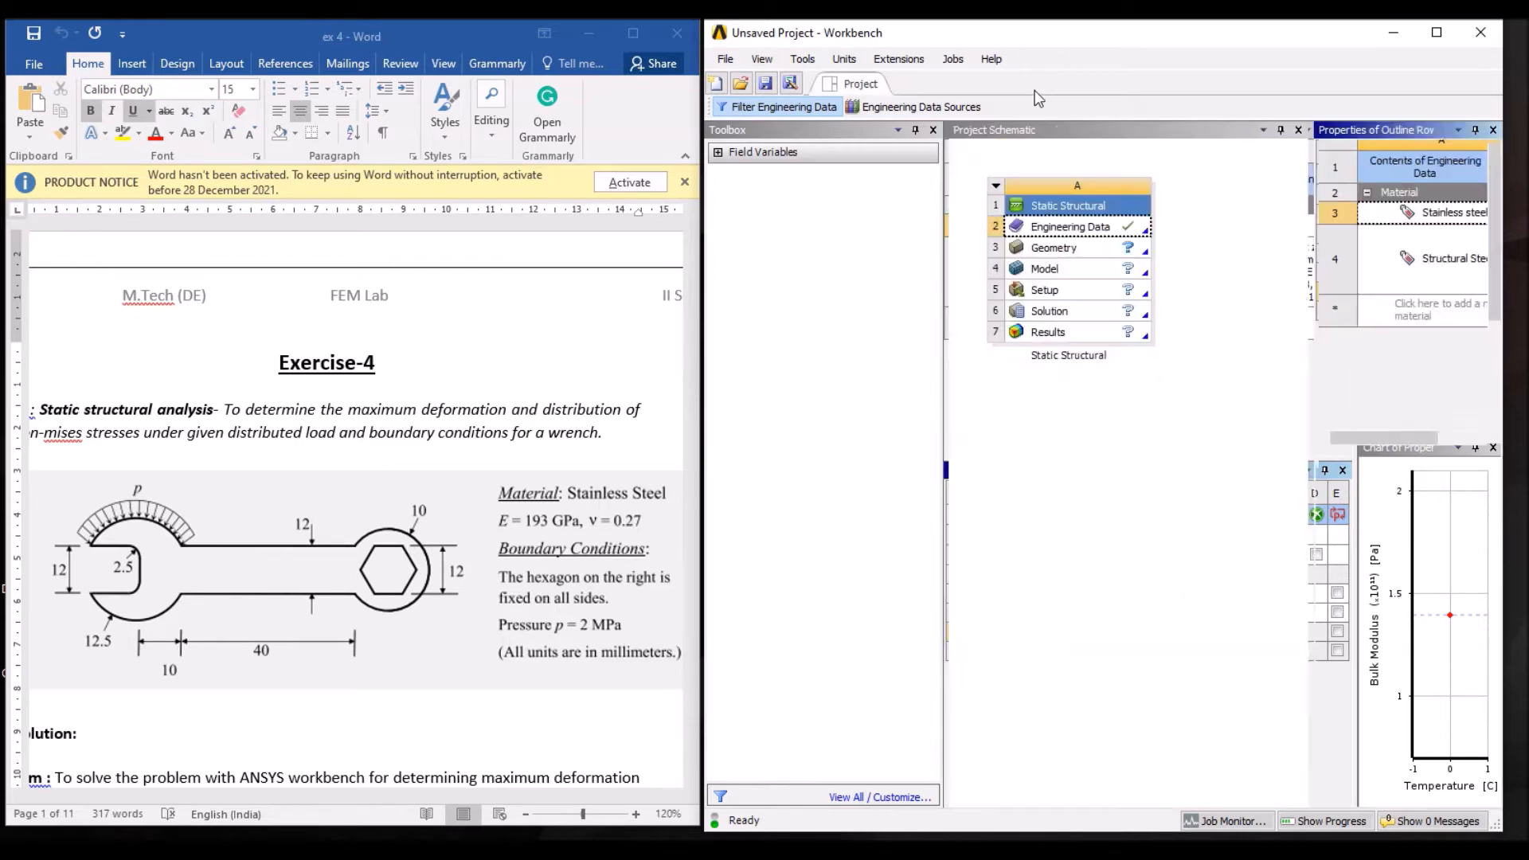
Start a new DesignModeler geometry for the Static Structural system beside the document and set its length unit to millimetres
left_click(1079, 247)
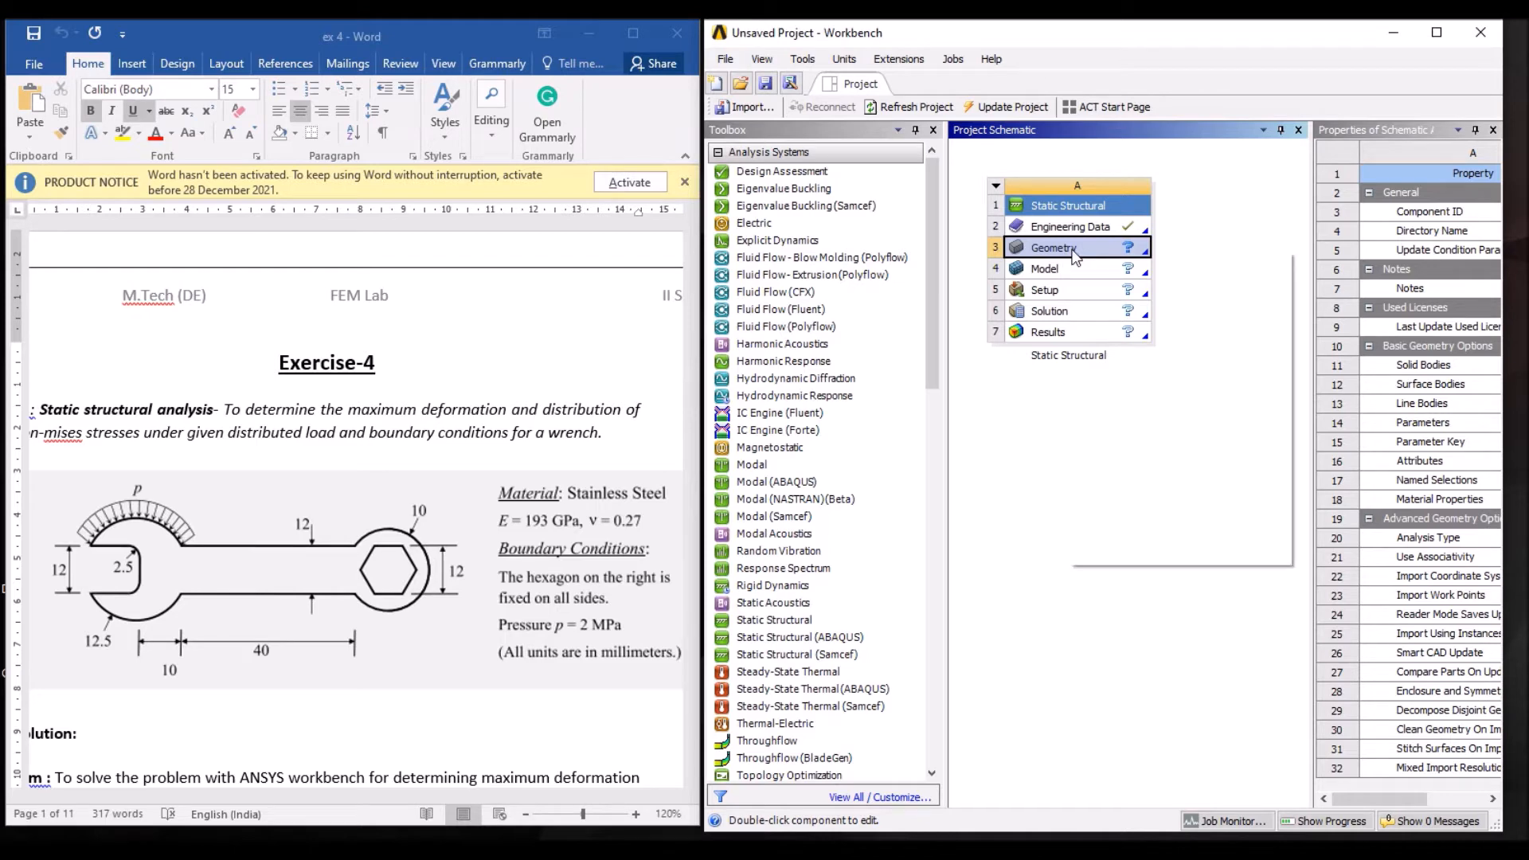
right_click(1074, 253)
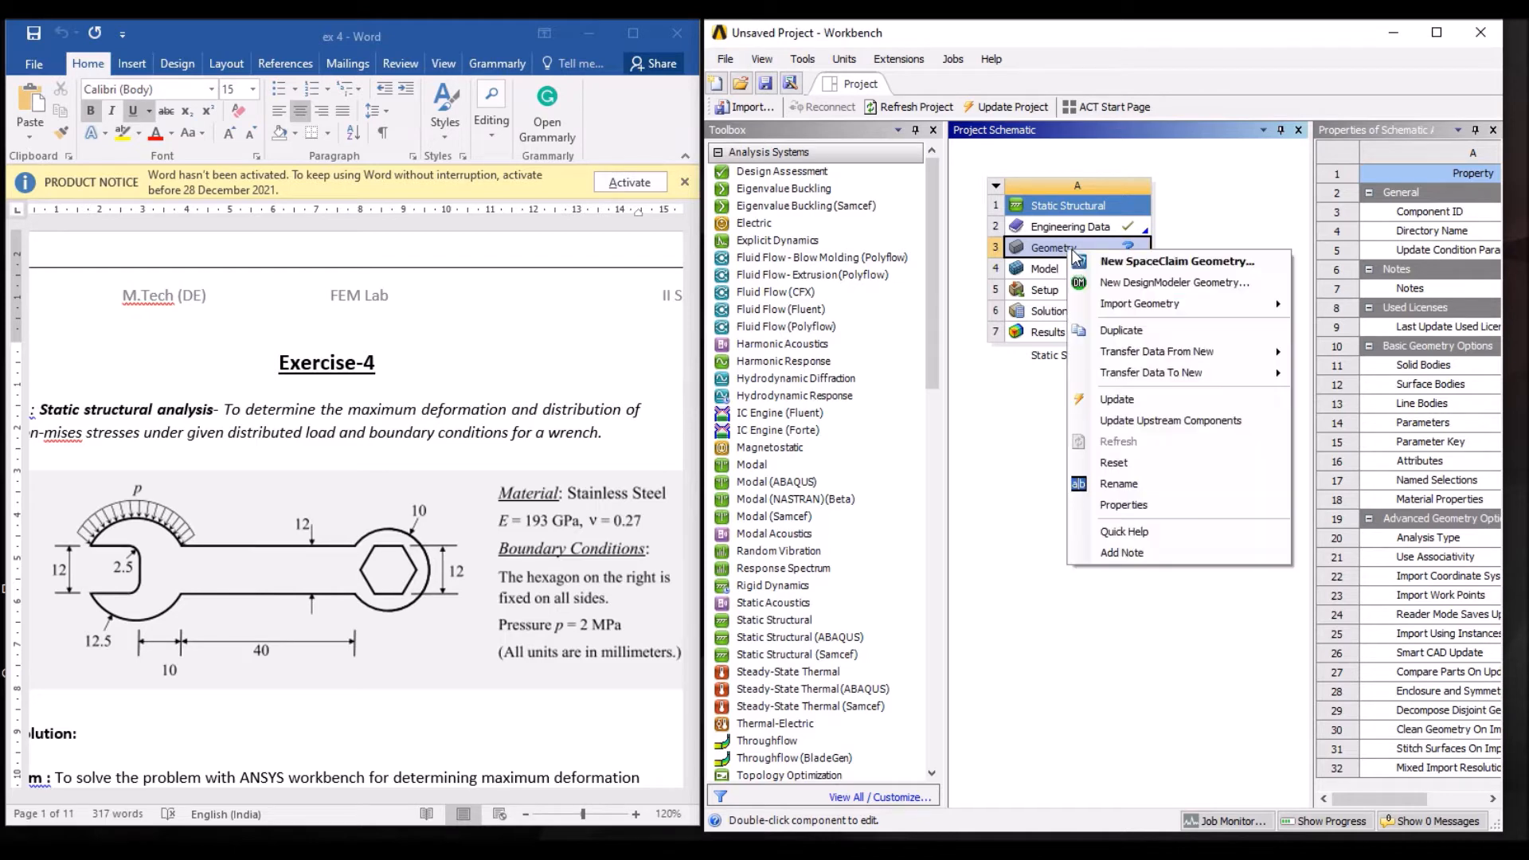
left_click(1108, 284)
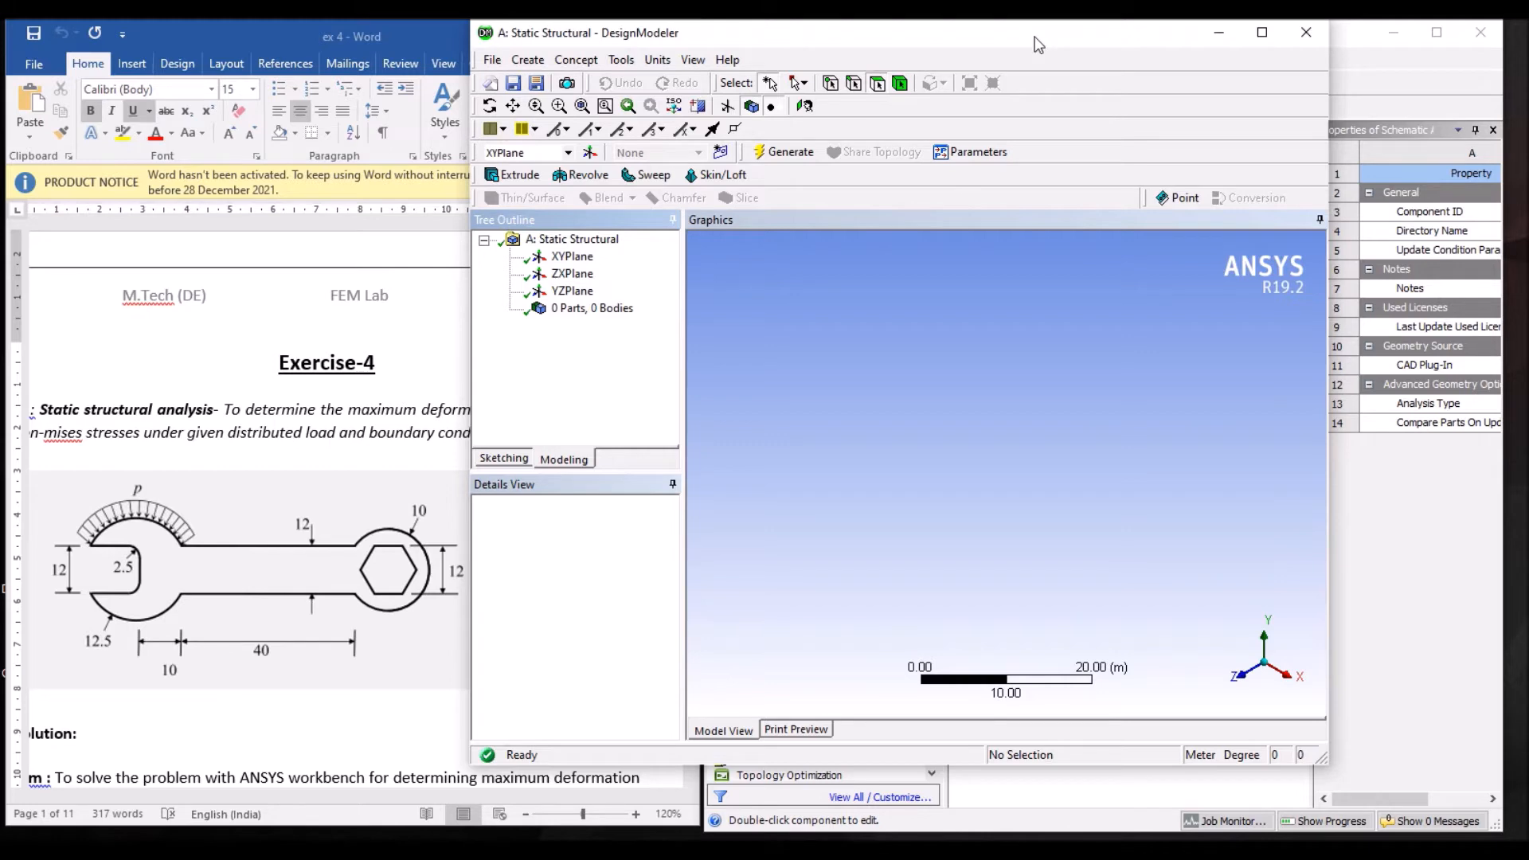
left_click_drag(1033, 34, 1247, 38)
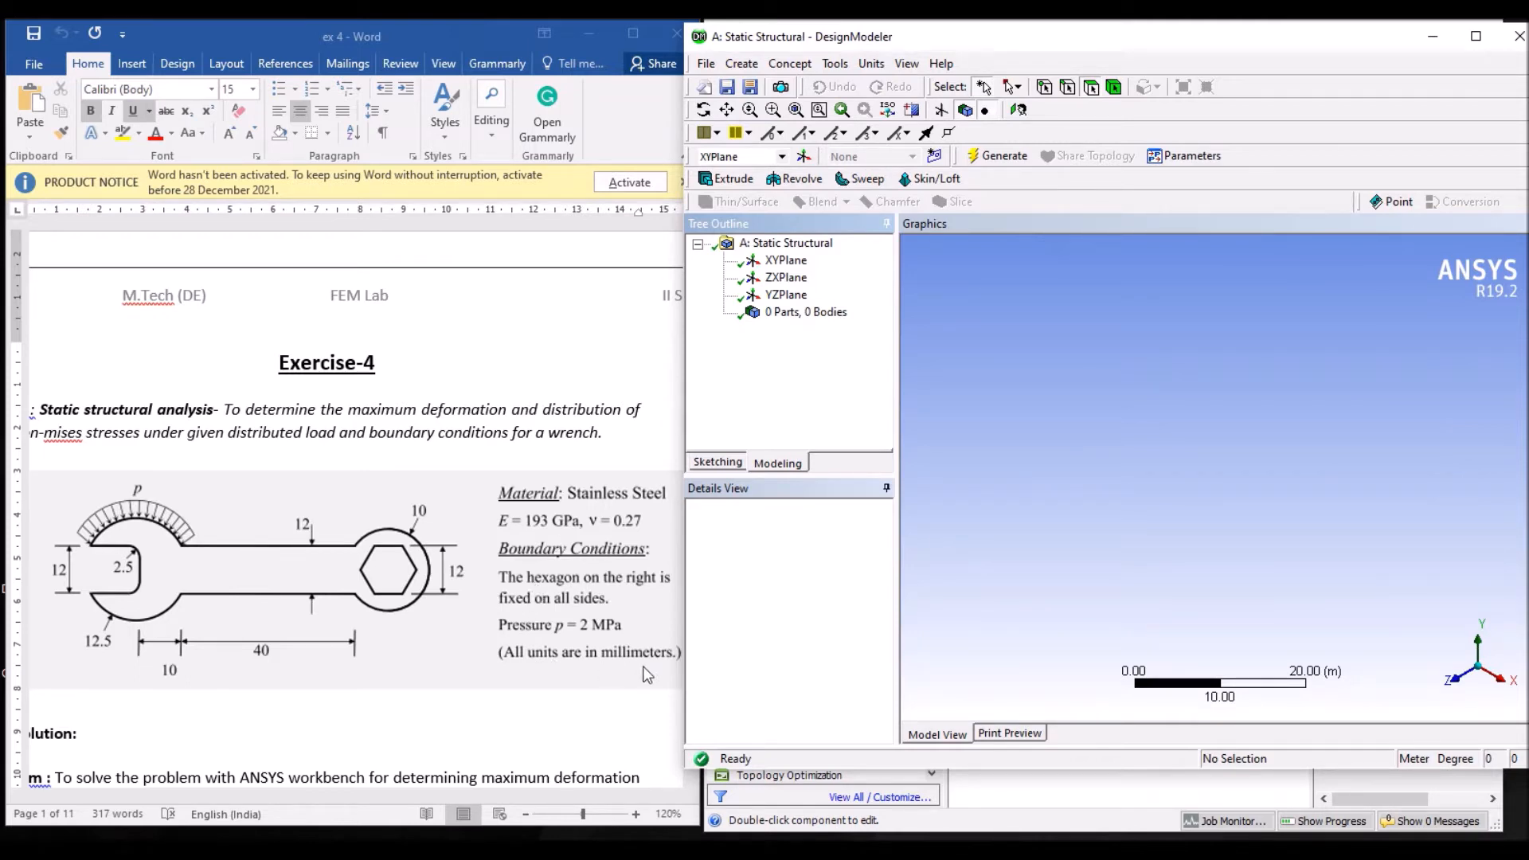
left_click(883, 65)
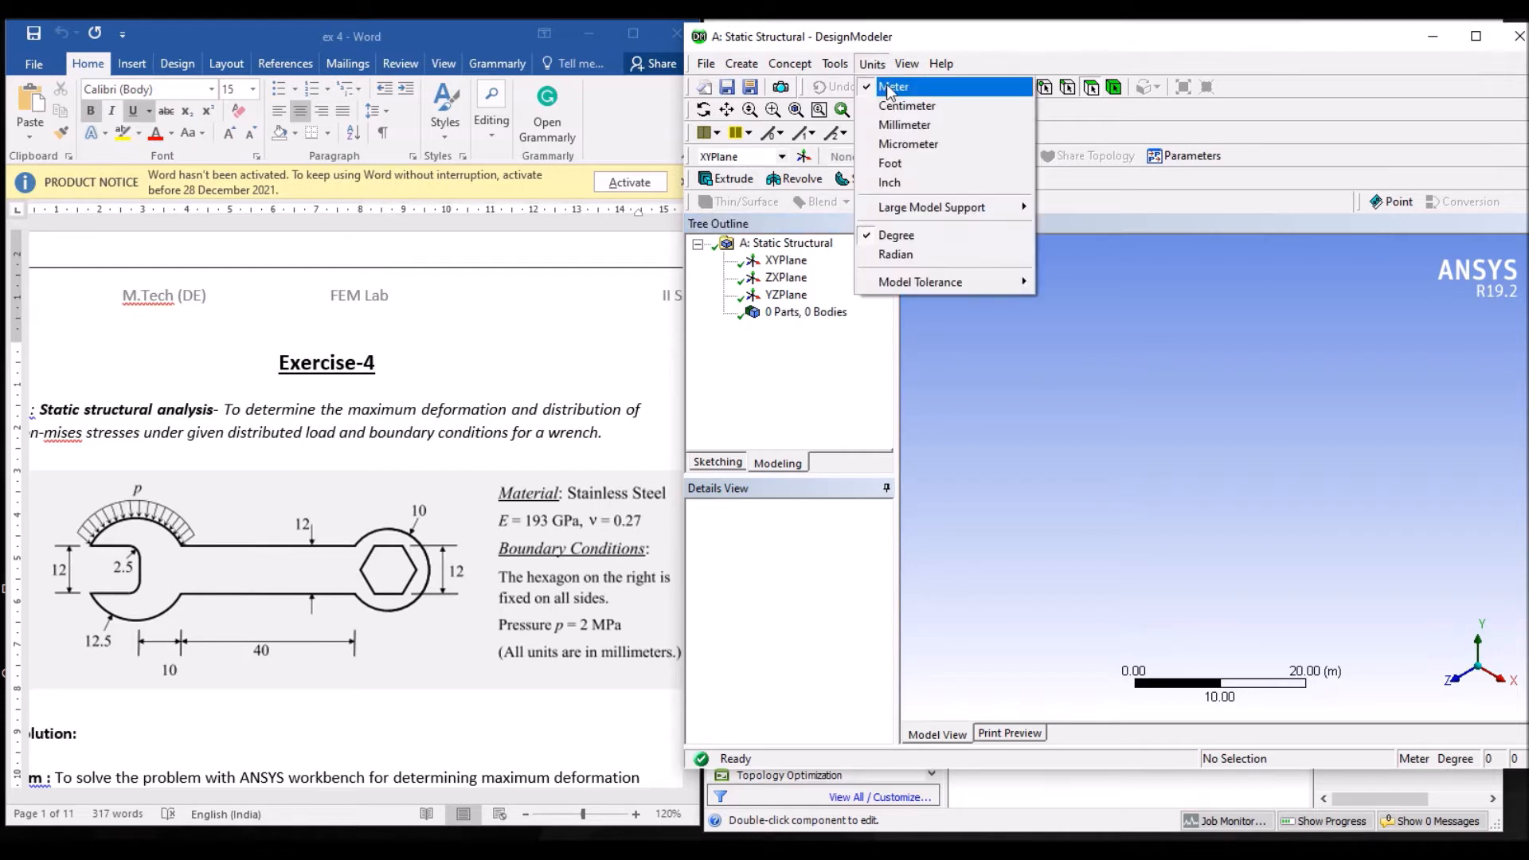
left_click(893, 125)
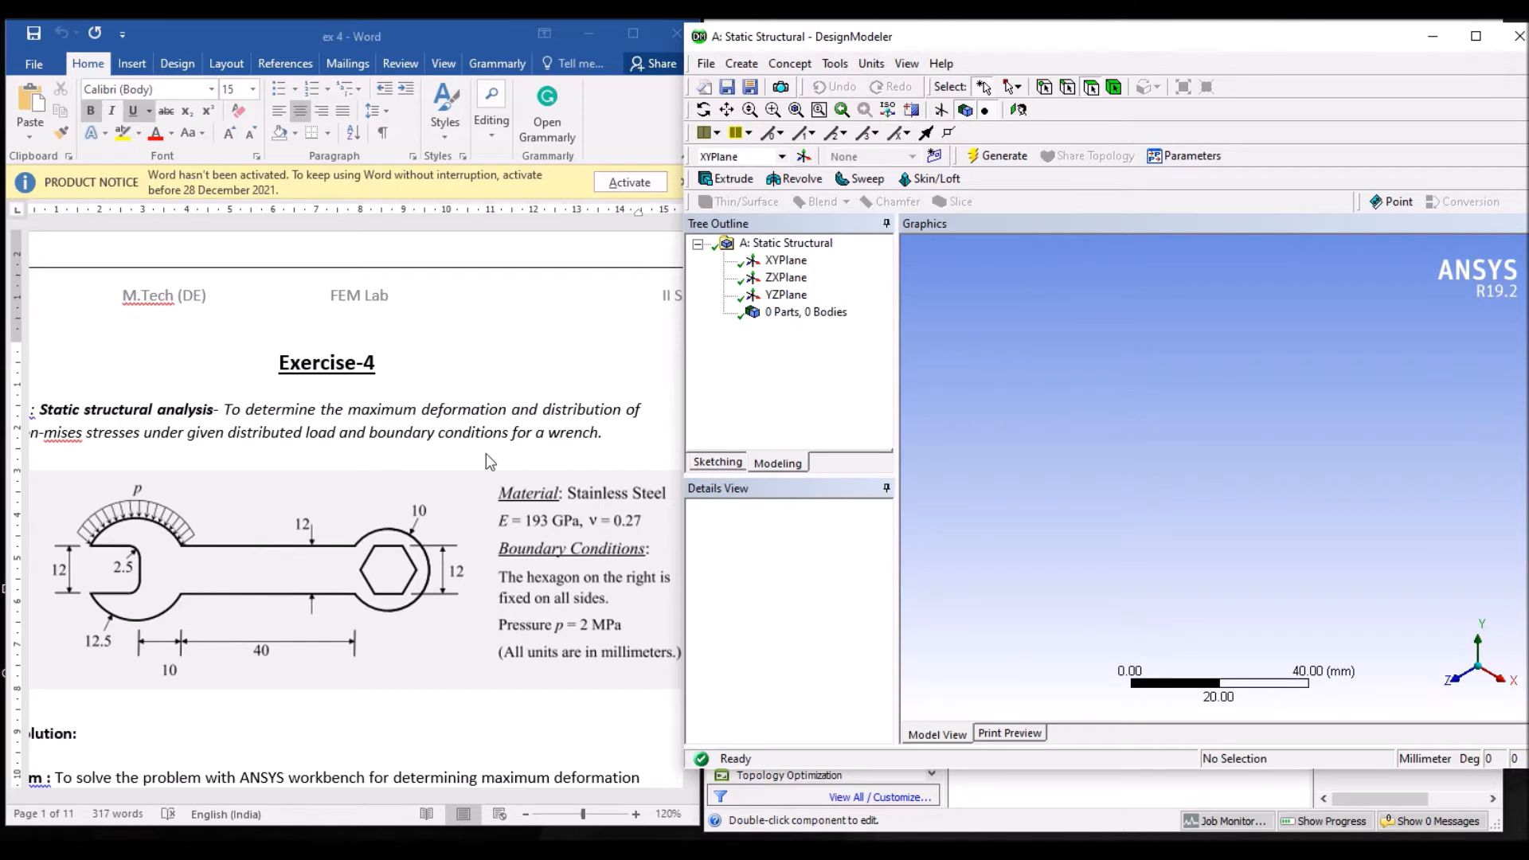
Sketch on the XY plane a circle about 21.5 mm in diameter at the origin and one about 13.2 mm further along the positive X axis
left_click(781, 263)
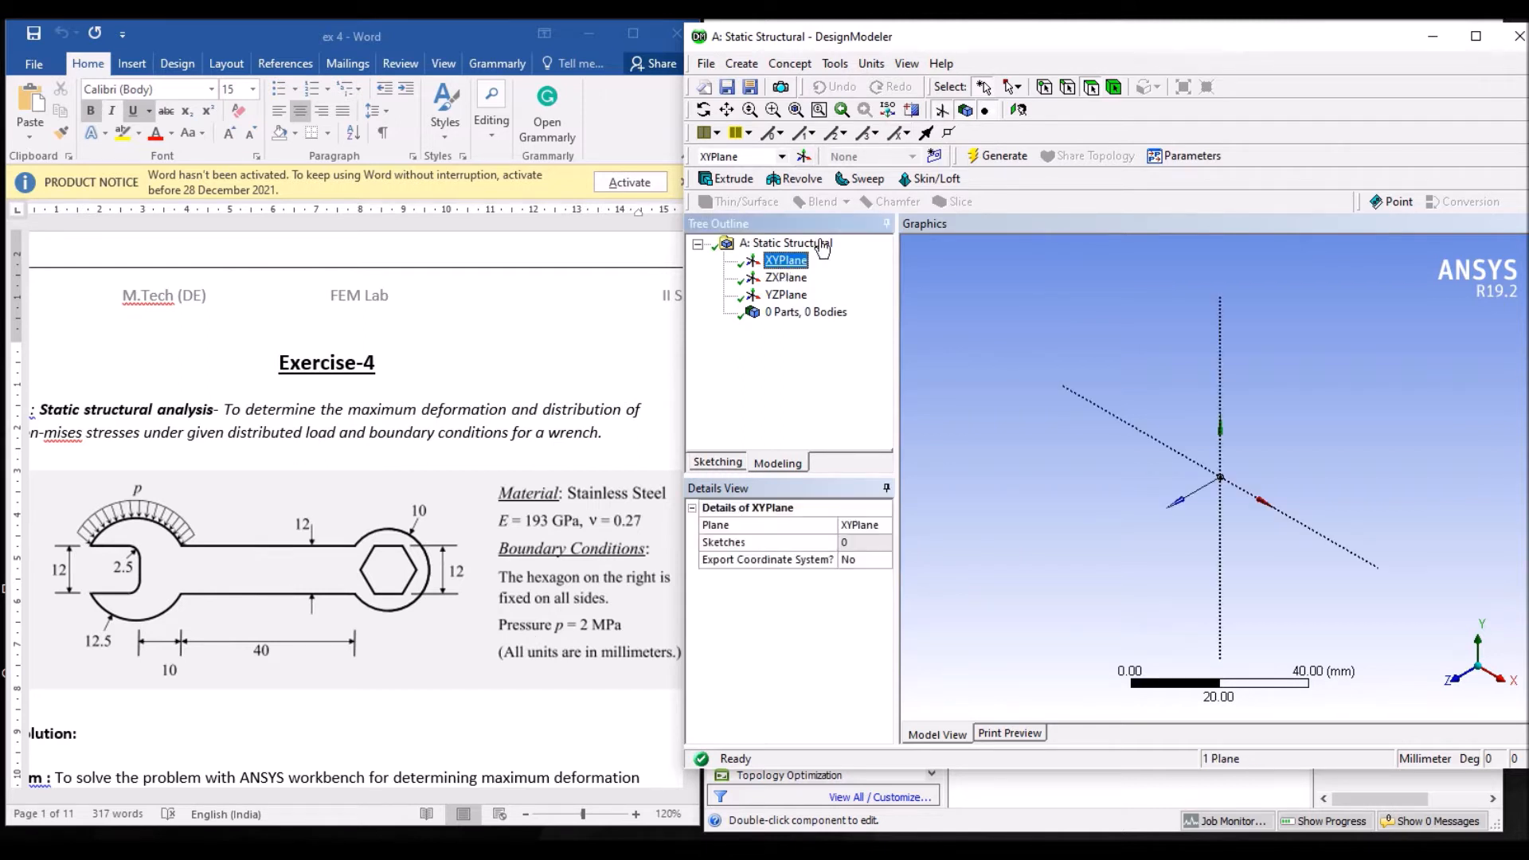
left_click(1022, 111)
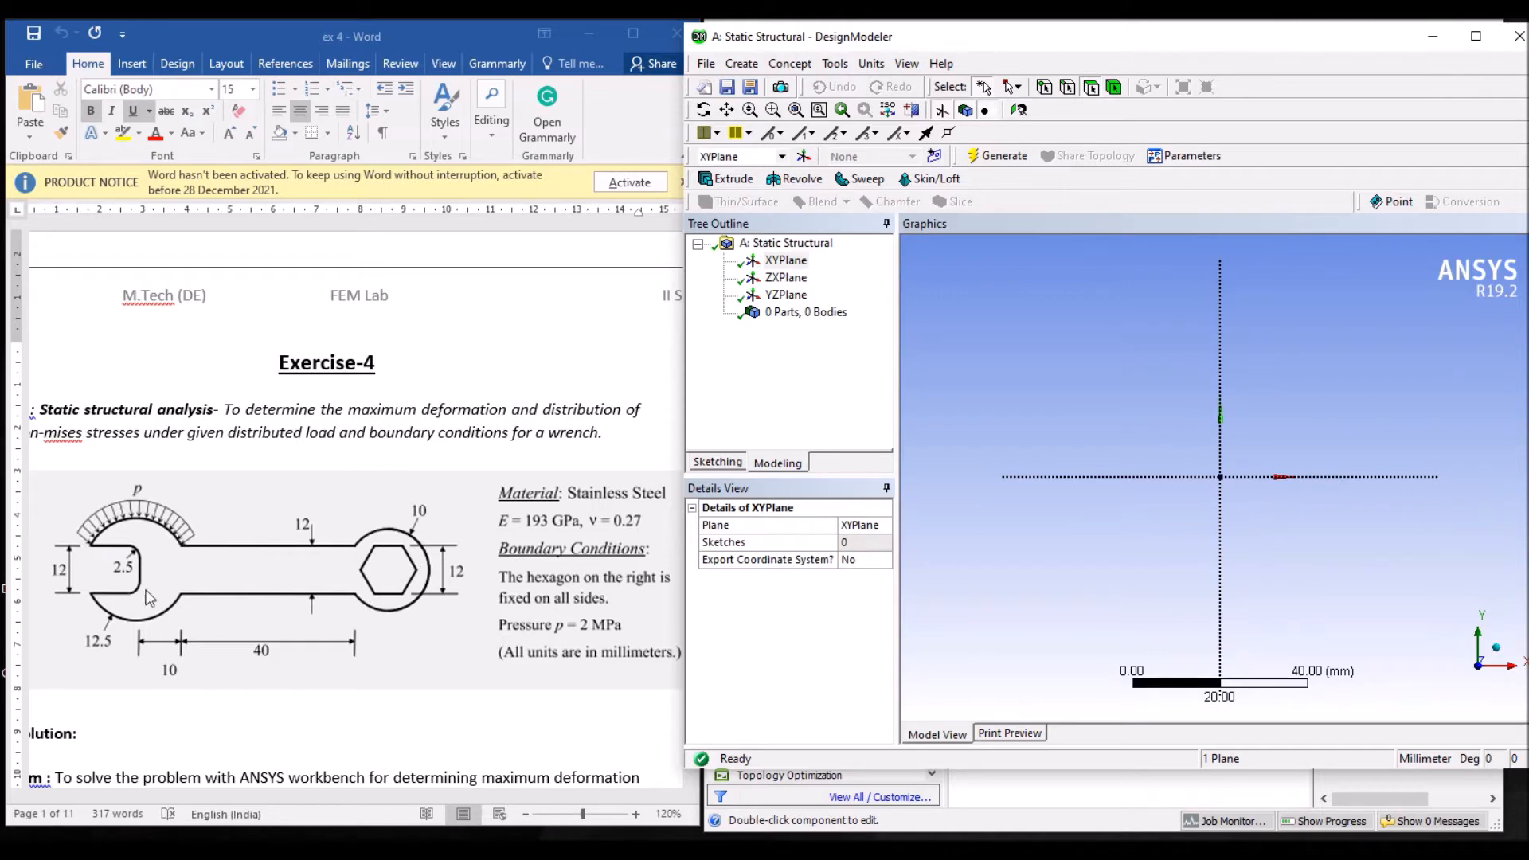
left_click(718, 462)
left_click(880, 375)
left_click(879, 375)
left_click(880, 376)
left_click(879, 375)
left_click(724, 336)
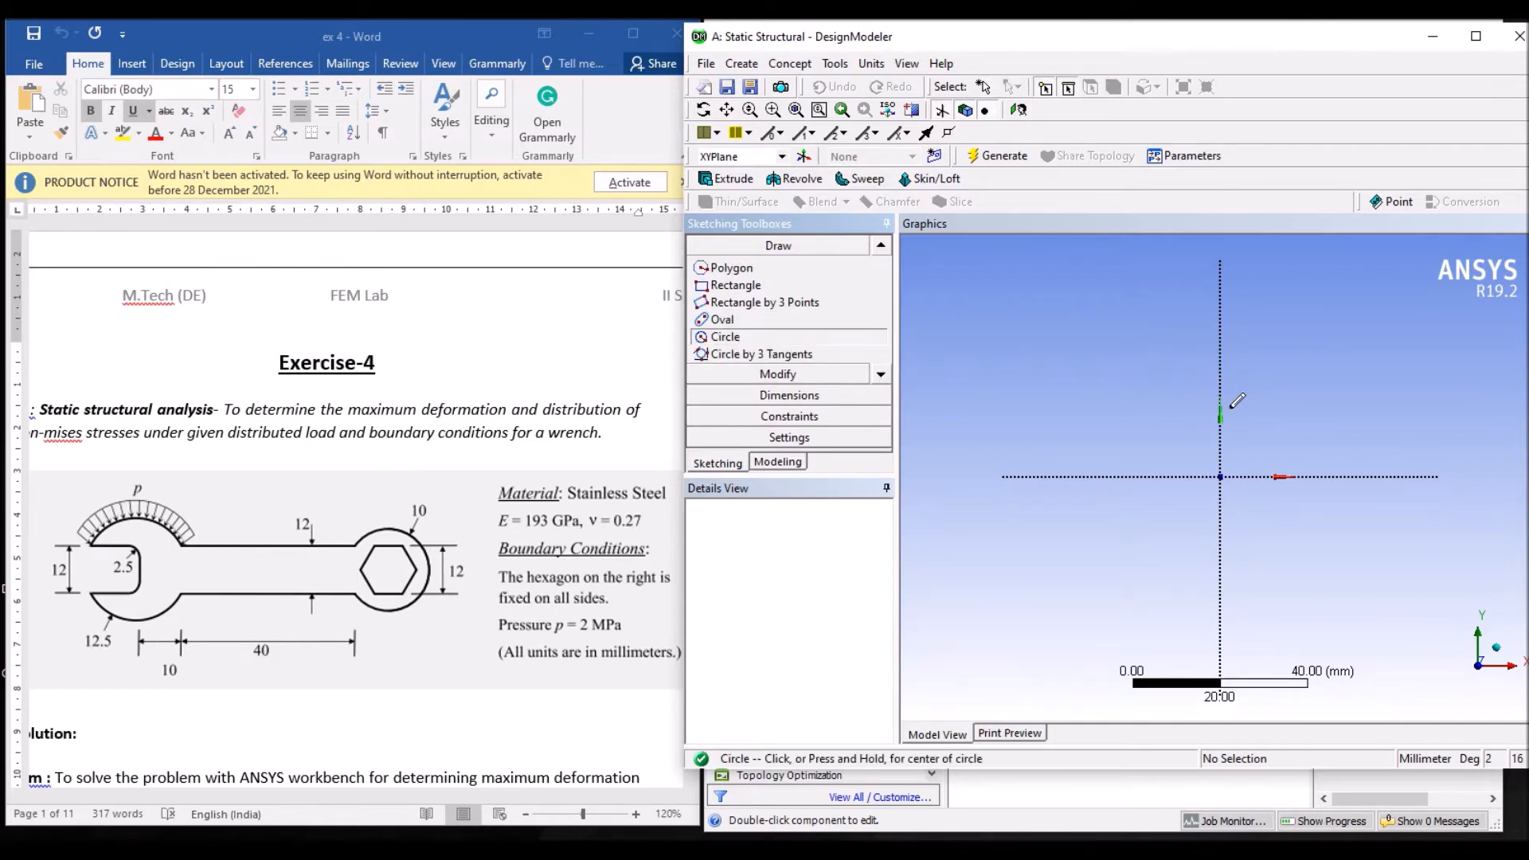
left_click(1220, 477)
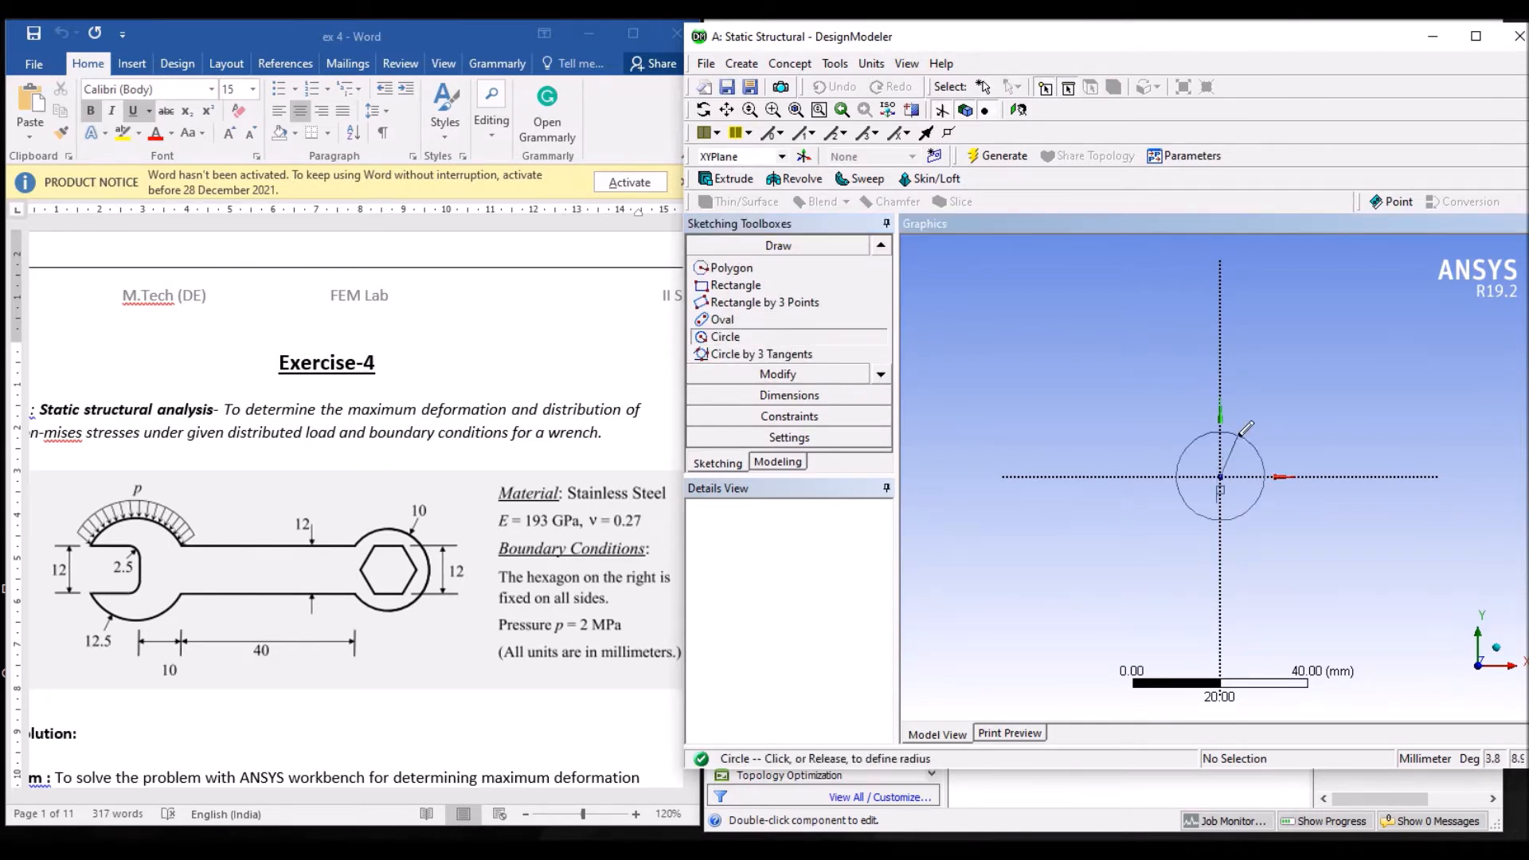
left_click(1240, 434)
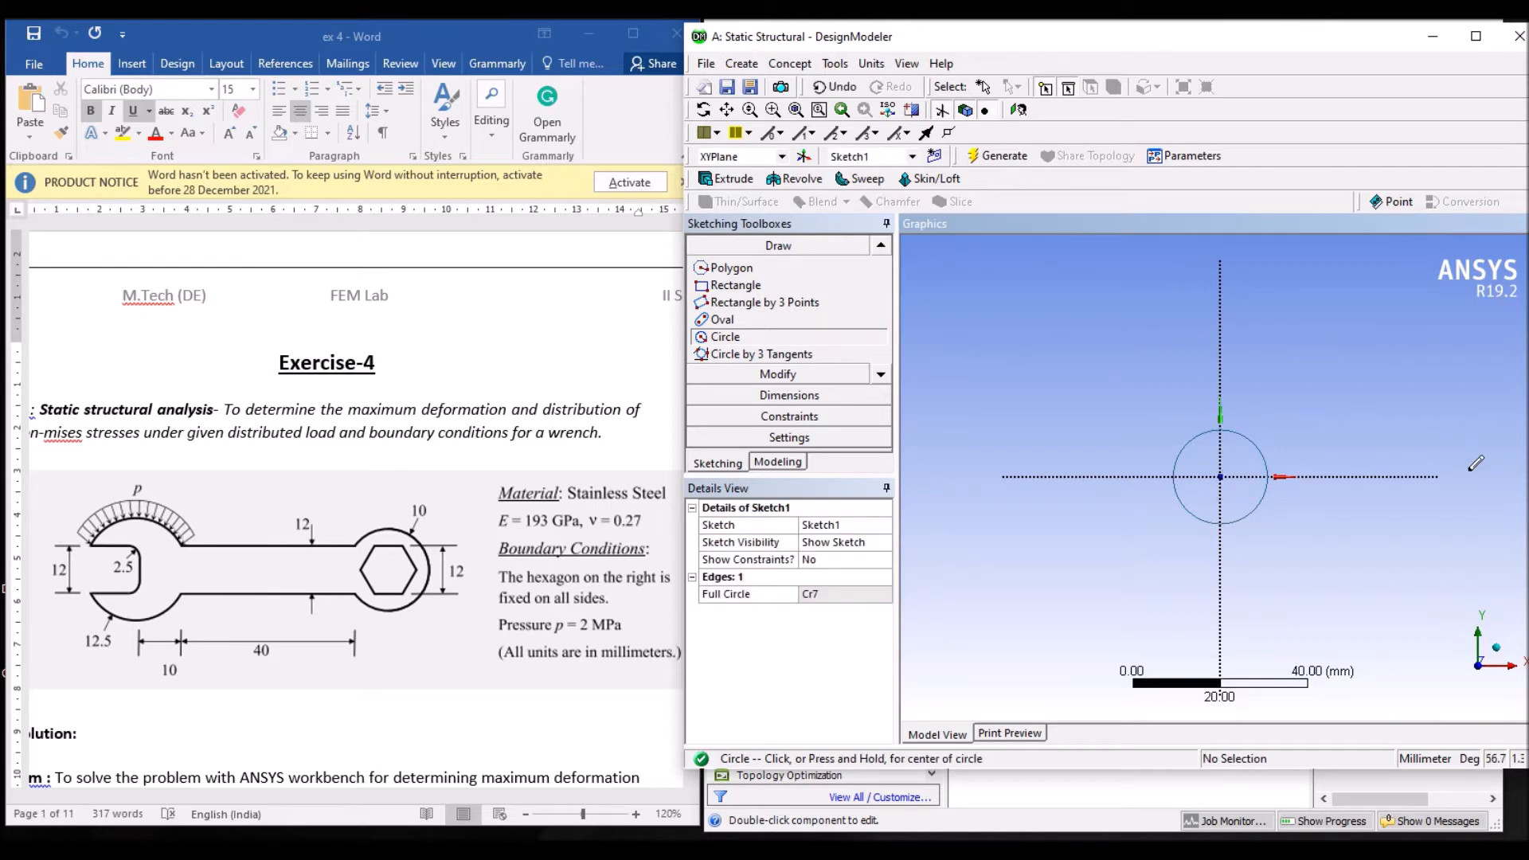
left_click(1483, 456)
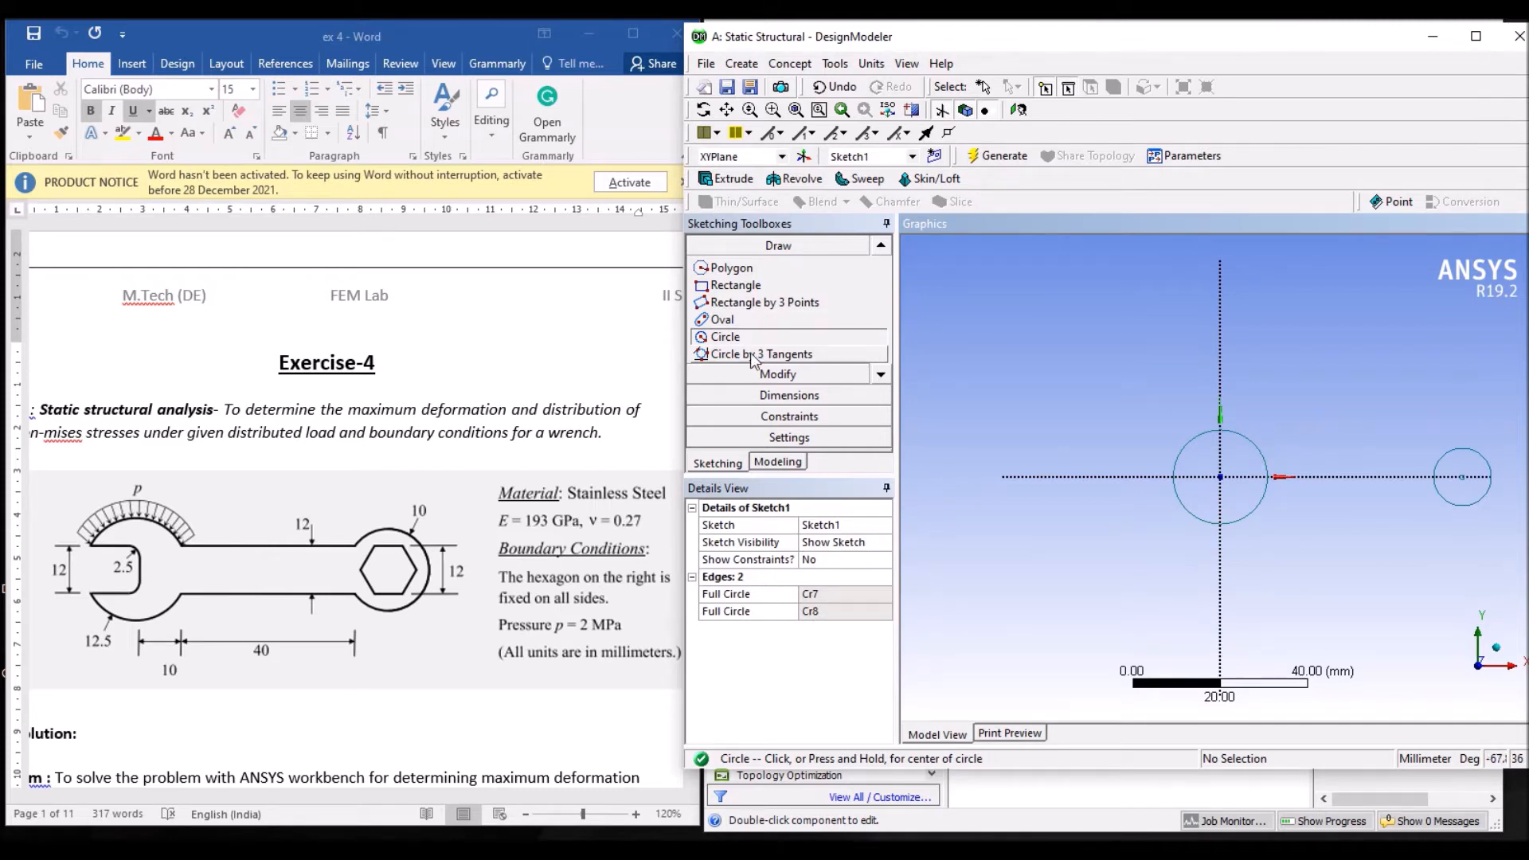
Dimension the diameters of both sketched circles
left_click(781, 398)
left_click(1185, 453)
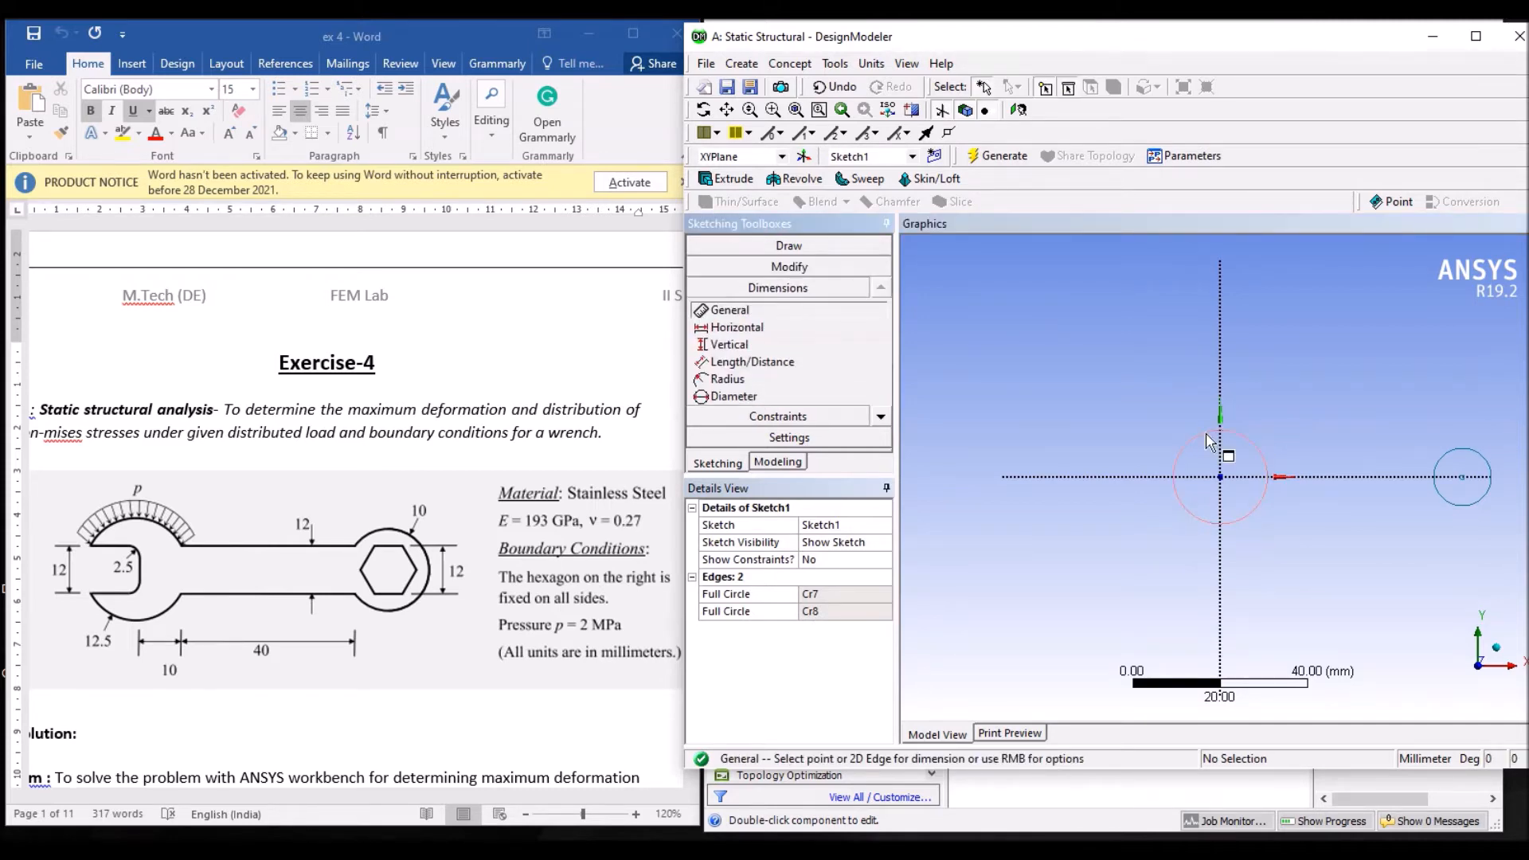
left_click(1132, 417)
left_click(1471, 452)
left_click(1485, 422)
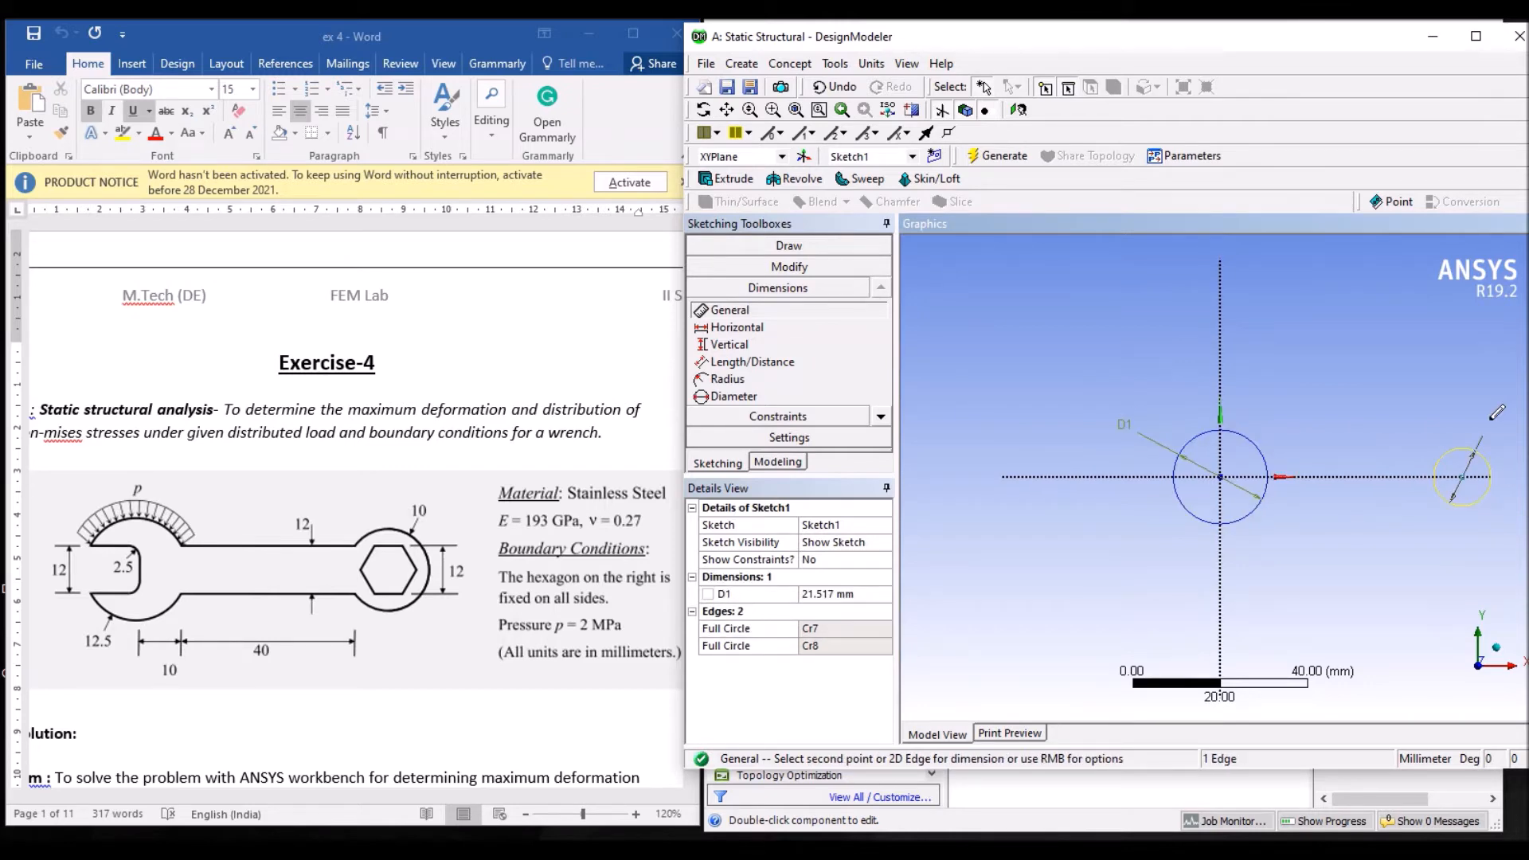
left_click(1224, 481)
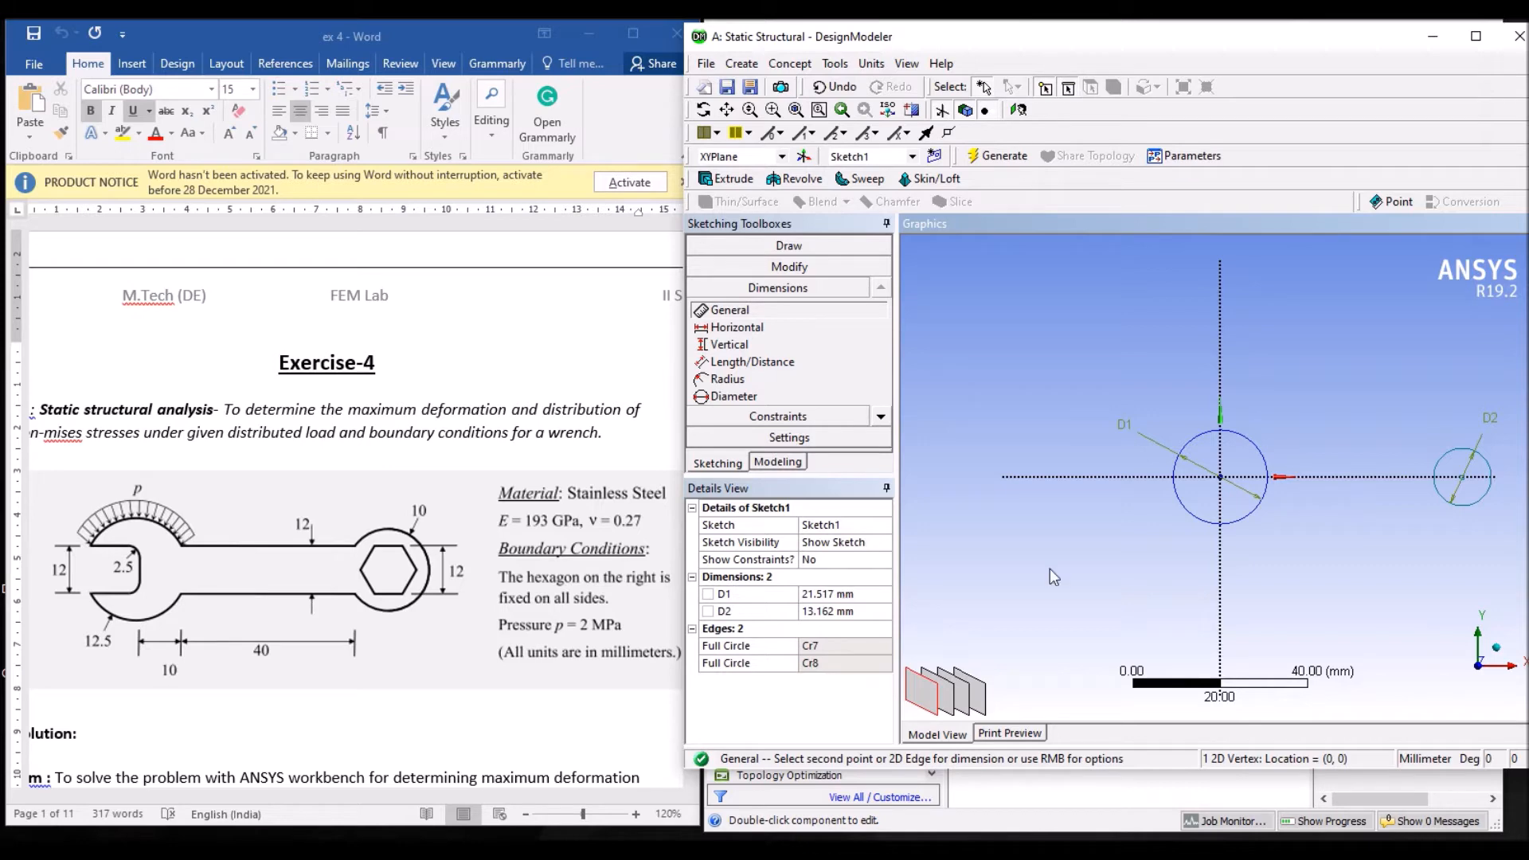
Try to set the diameter of the circle at the origin to 12.5*2 mm
left_click(843, 594)
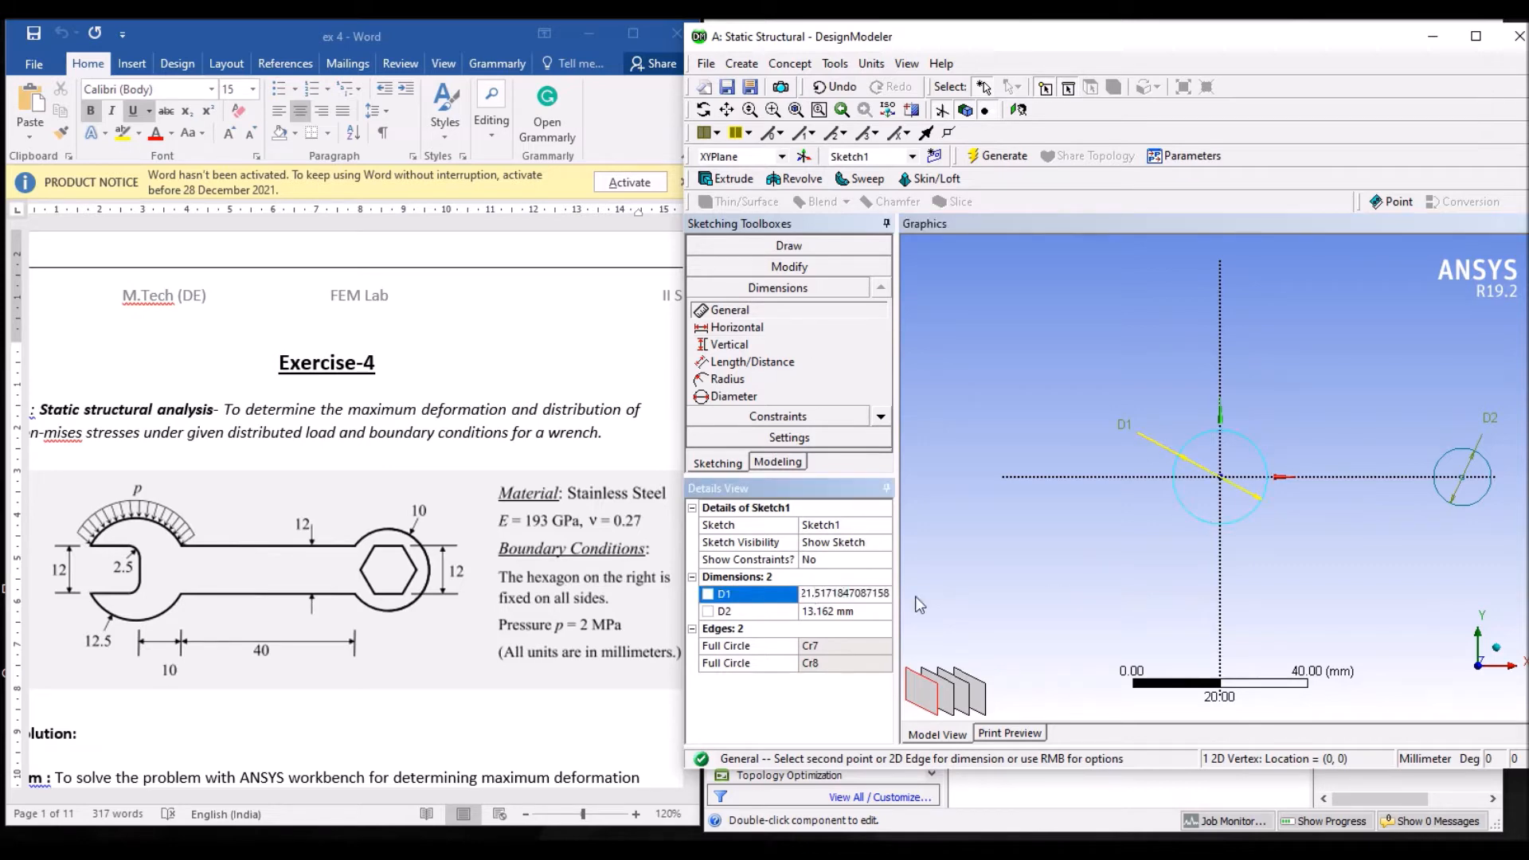
key("BackSpace")
key("BackSpace")
key("BackSpace")
key("BackSpace")
key("BackSpace")
key("BackSpace")
key("BackSpace")
key("BackSpace")
key("BackSpace")
key("BackSpace")
key("BackSpace")
key("BackSpace")
key("BackSpace")
key("BackSpace")
key("BackSpace")
key("BackSpace")
type("12.5*2")
key("Return")
Set the diameter of the circle on the positive X axis to 20 mm
left_click(848, 610)
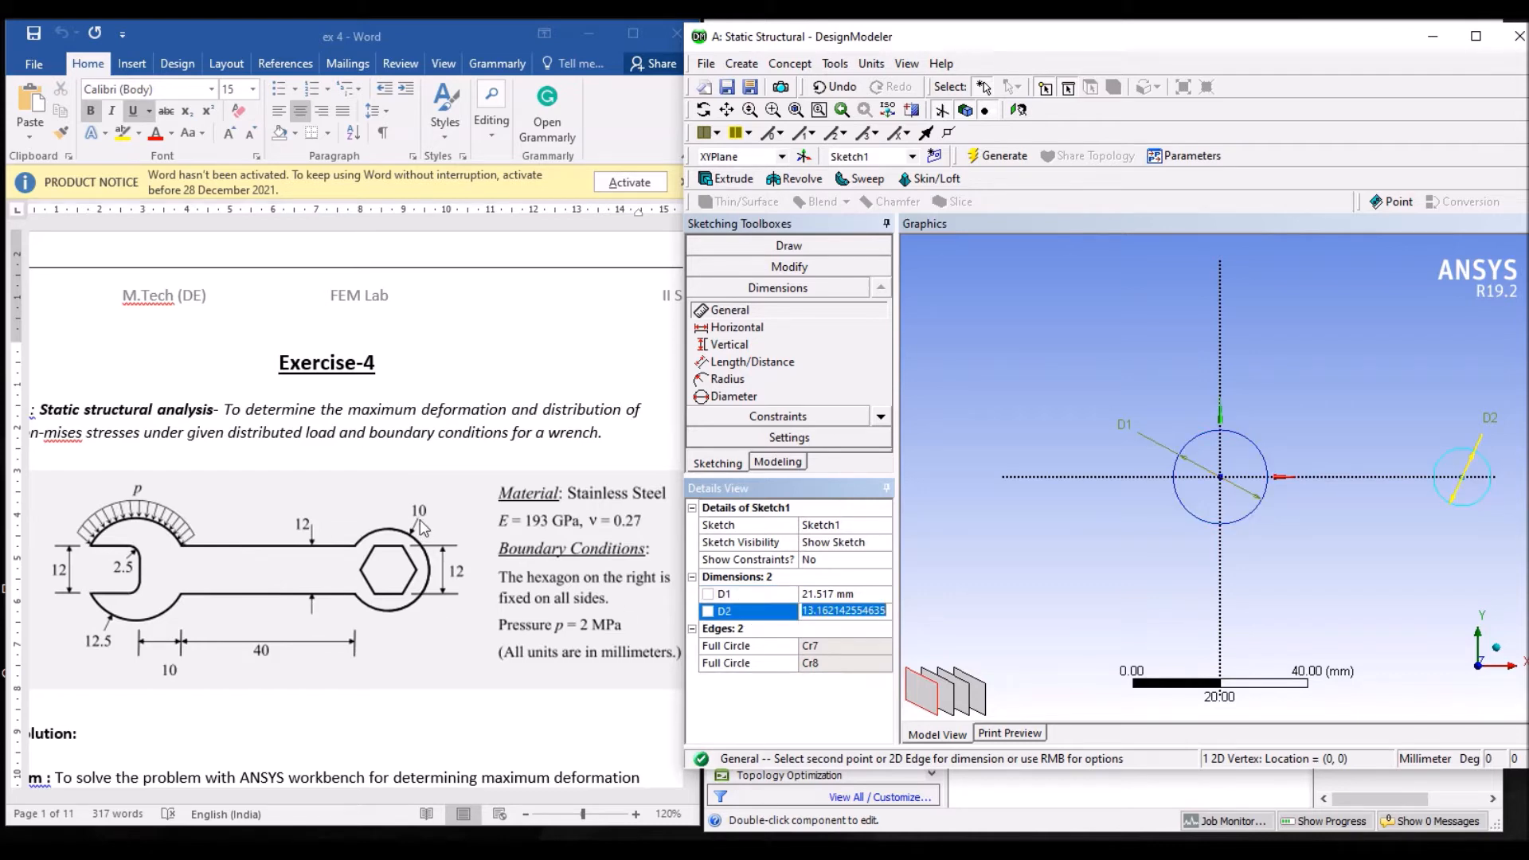
type("20")
key("Return")
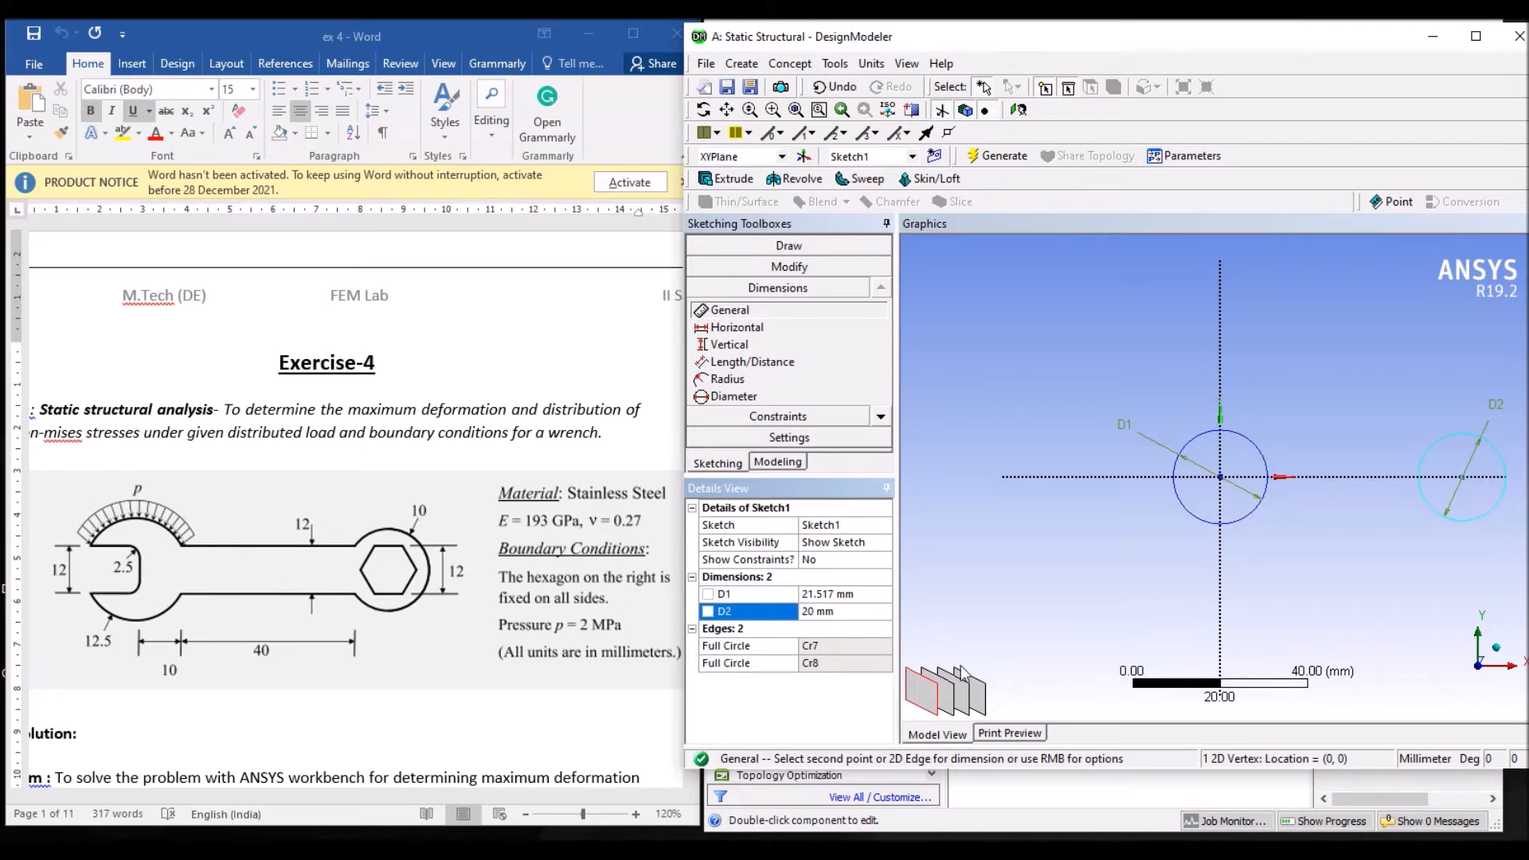
Switch to the fx-991ES PLUS C Emulator calculator and compute 12.5×2 for the diameter of the circle at the origin
left_click(863, 593)
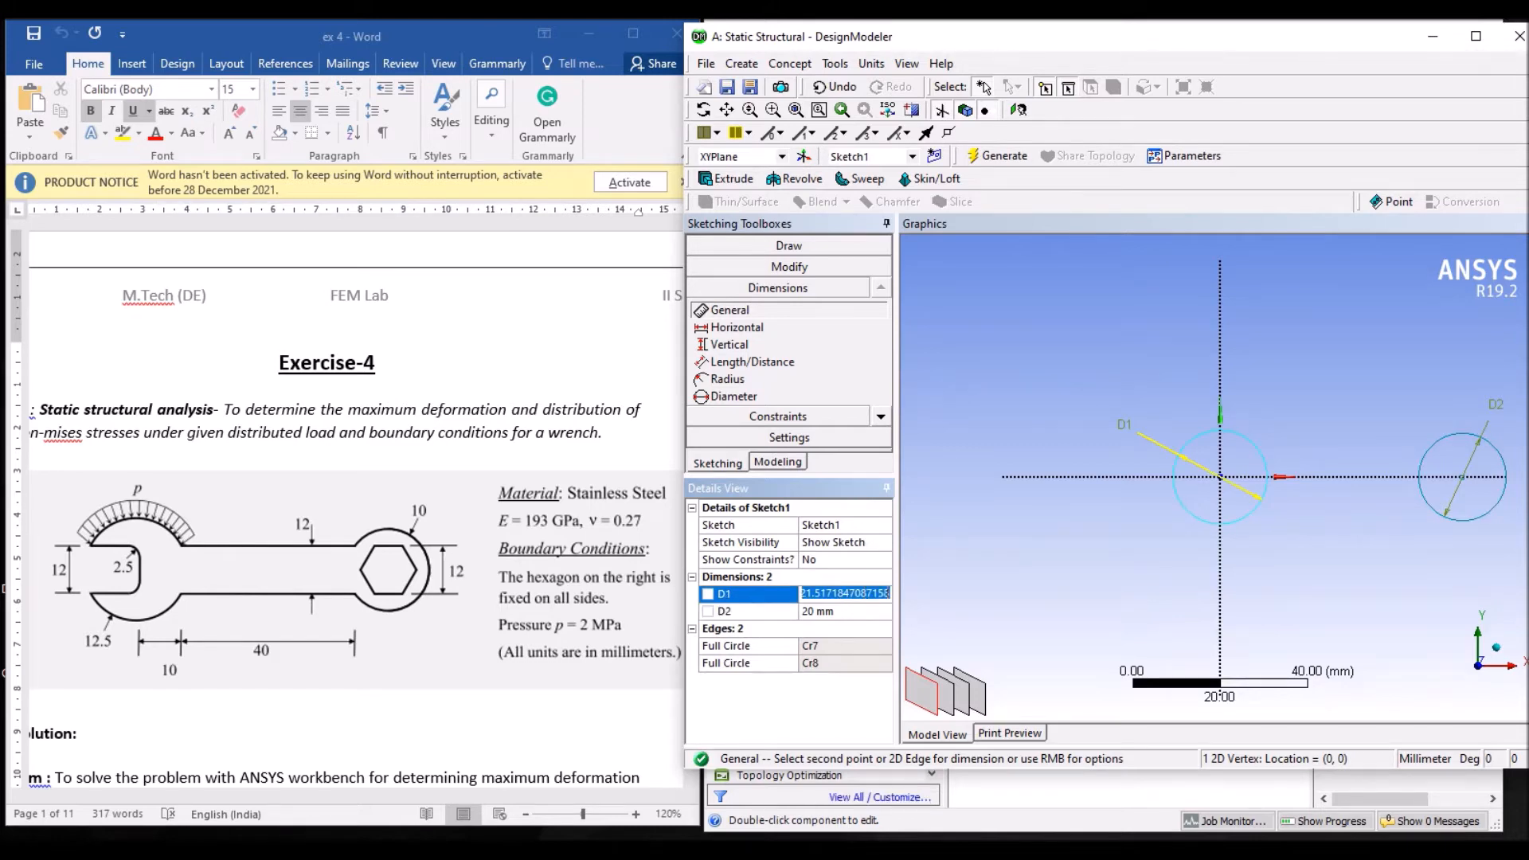
left_click(1096, 357)
type("2.5*")
key("Left")
key("Left")
key("Left")
key("Left")
type("1")
key("Right")
key("Right")
key("Right")
key("Right")
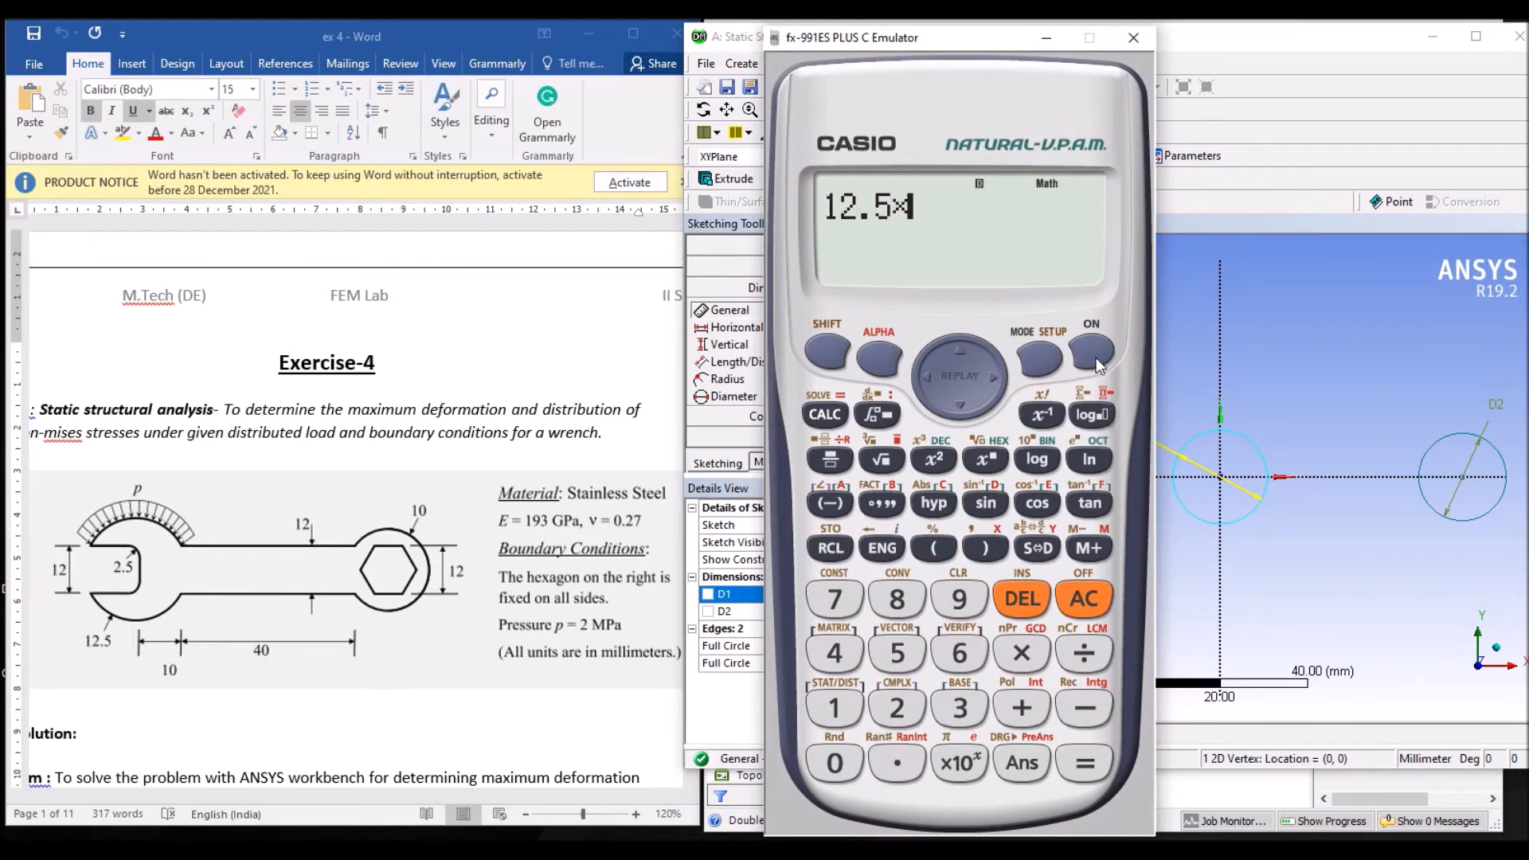
type("2")
key("Return")
left_click(1046, 38)
Set the diameter of the circle at the origin to 25 mm
left_click(836, 596)
type("25")
key("Return")
left_click(1324, 393)
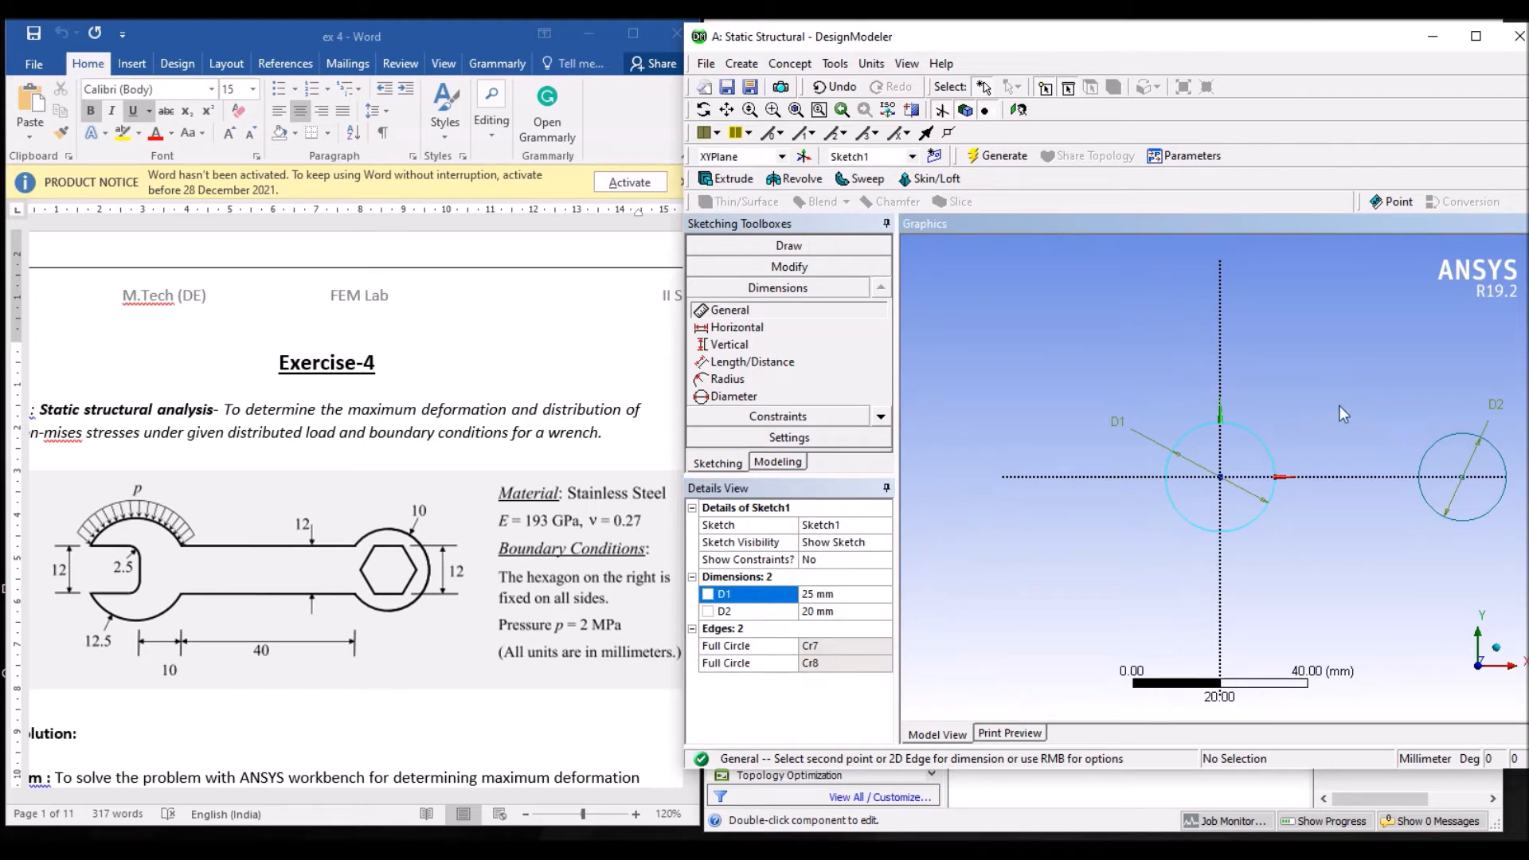
Draw two horizontal handle lines about 11.8 mm apart from the Y axis to the 20 mm circle, the upper about 6.4 mm above the X axis
mouse_move(1310, 416)
middle_mouse_down("ctrl")
mouse_move(1111, 398)
mouse_move(1163, 404)
middle_mouse_up("ctrl")
scroll(1185, 464, "up", 1)
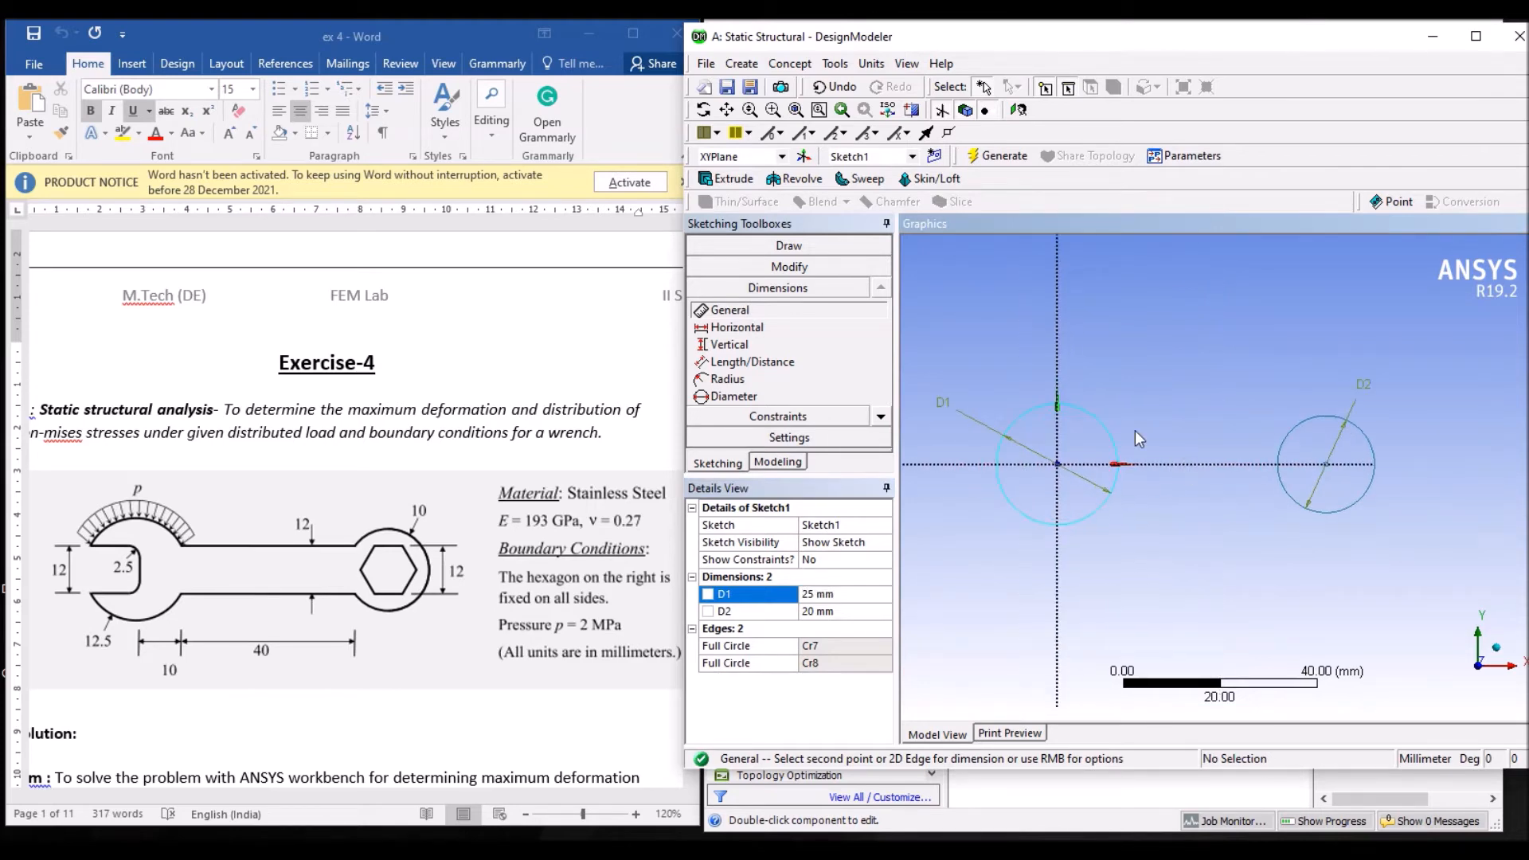
left_click(829, 243)
left_click(769, 271)
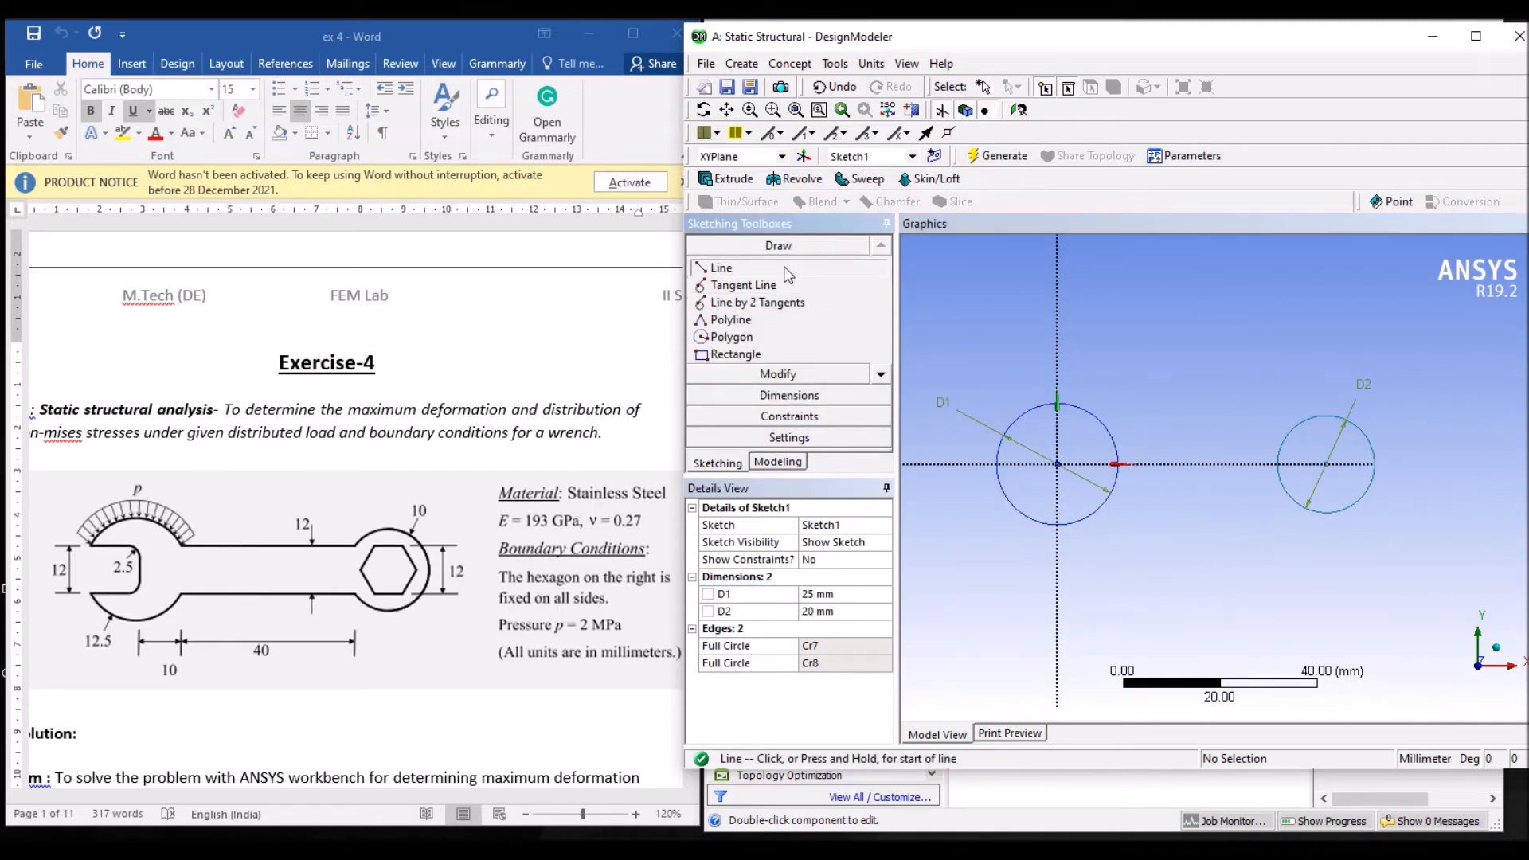
left_click(1057, 432)
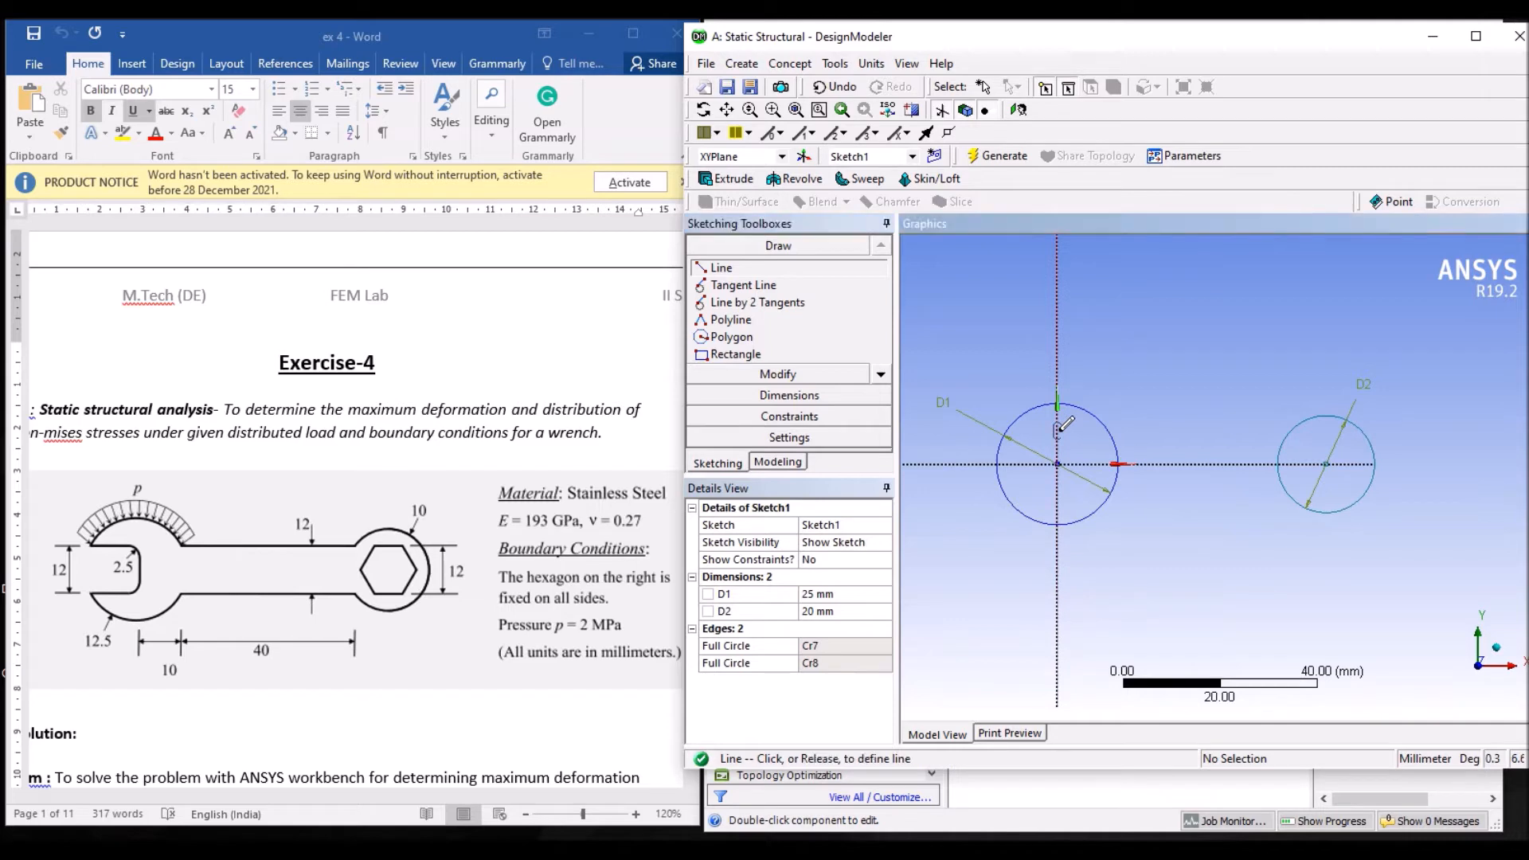
left_click(1289, 432)
left_click(1057, 492)
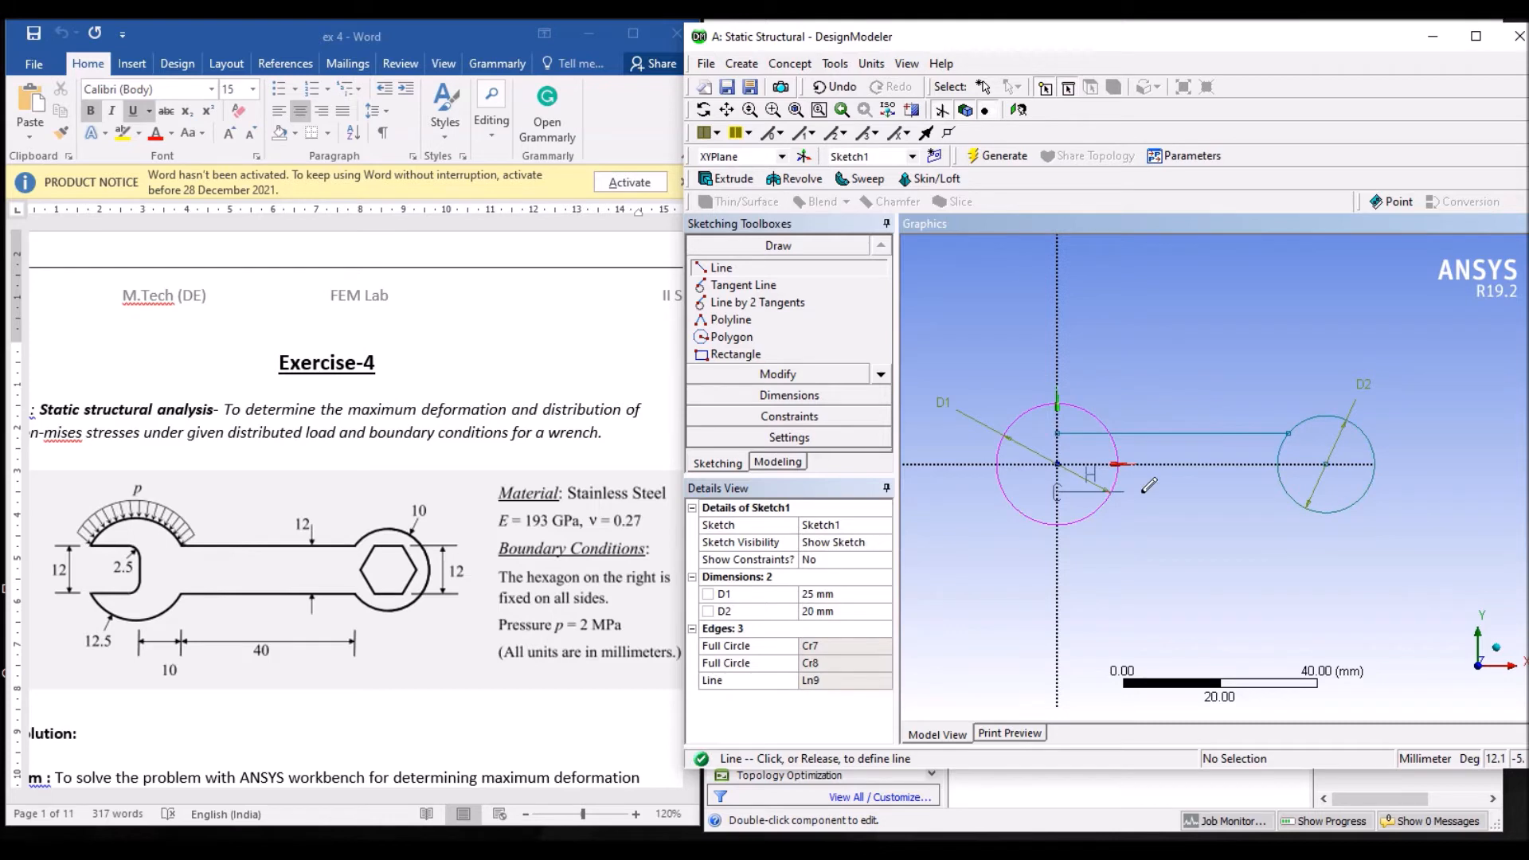
left_click(1286, 489)
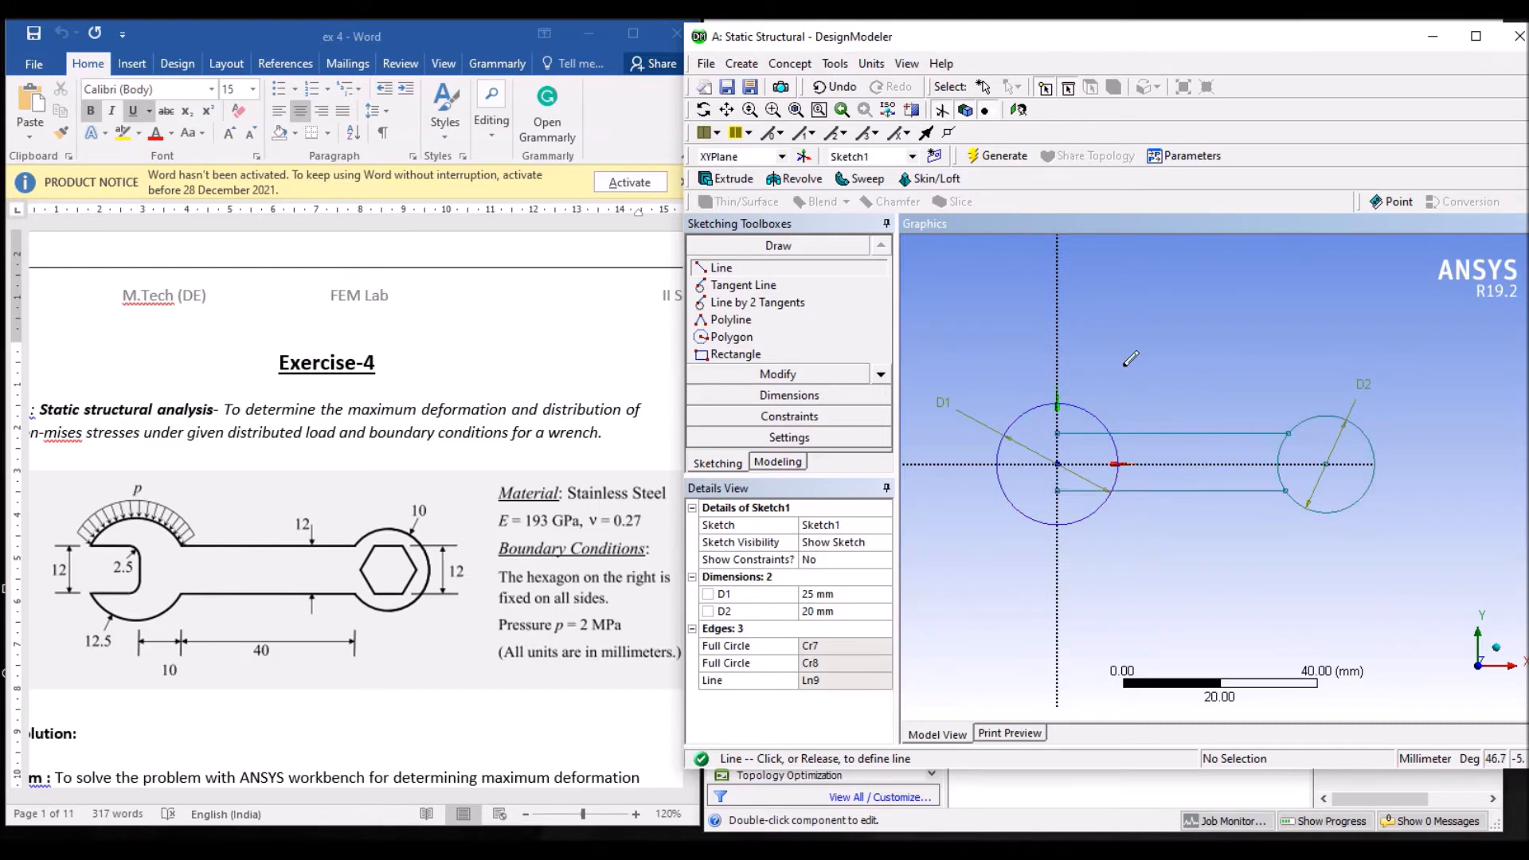
Add vertical dimensions between the two handle lines and between the upper line and the X axis
left_click(790, 394)
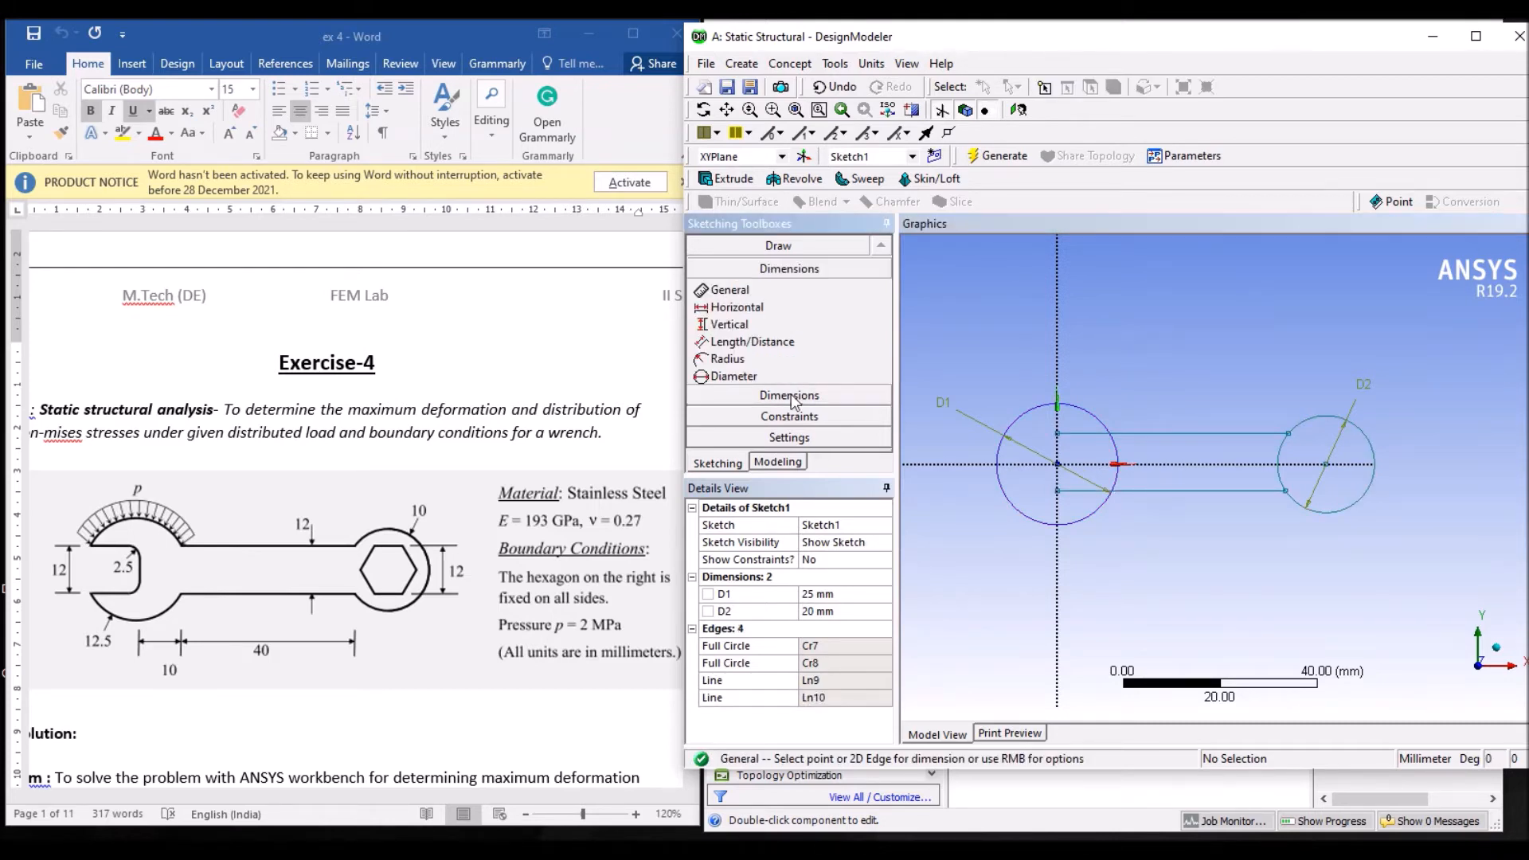
left_click(1223, 434)
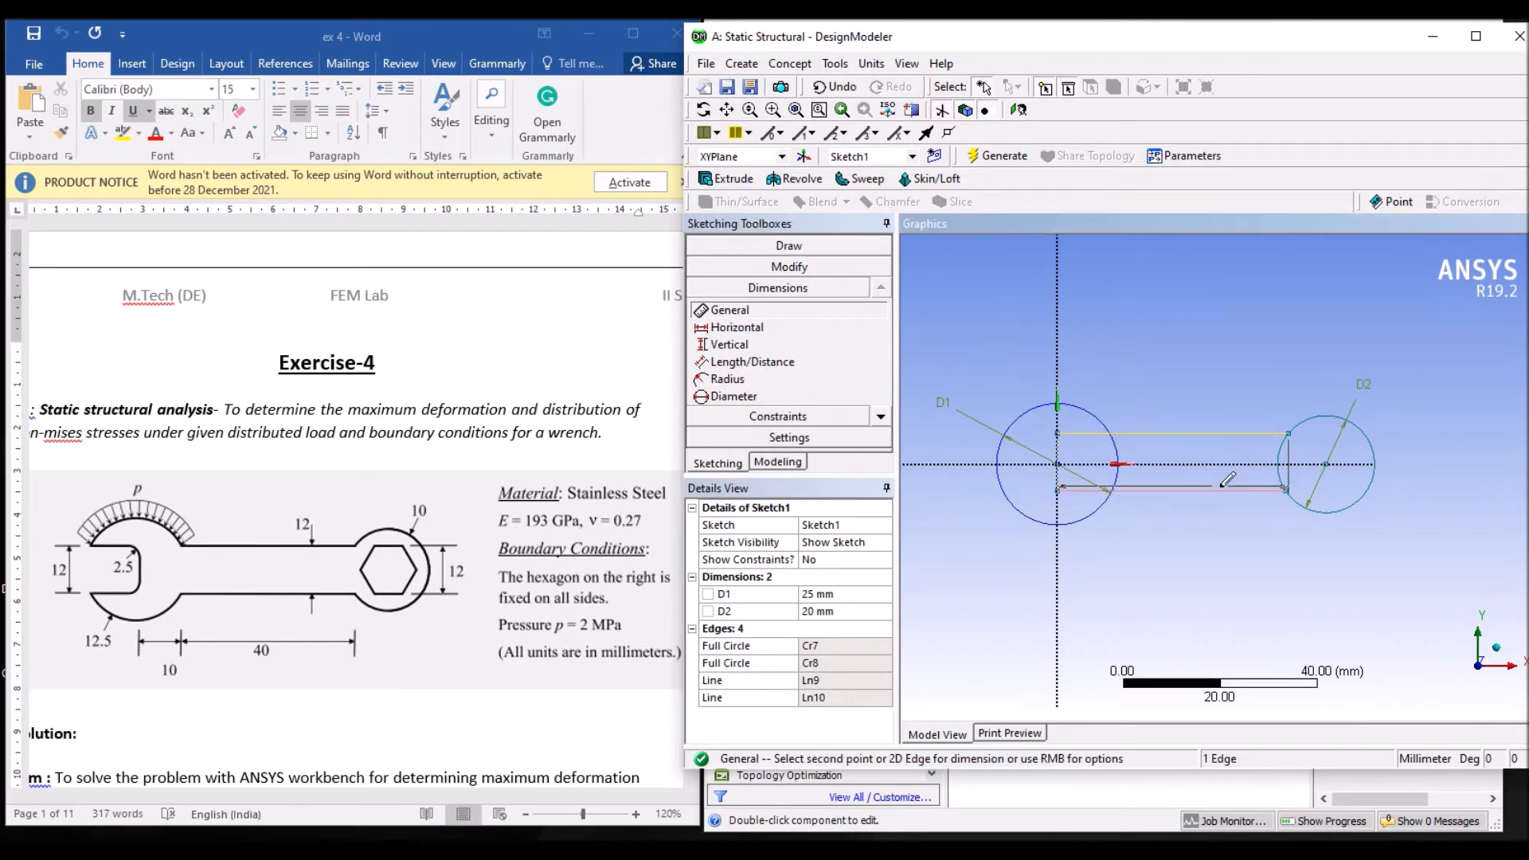
left_click(729, 344)
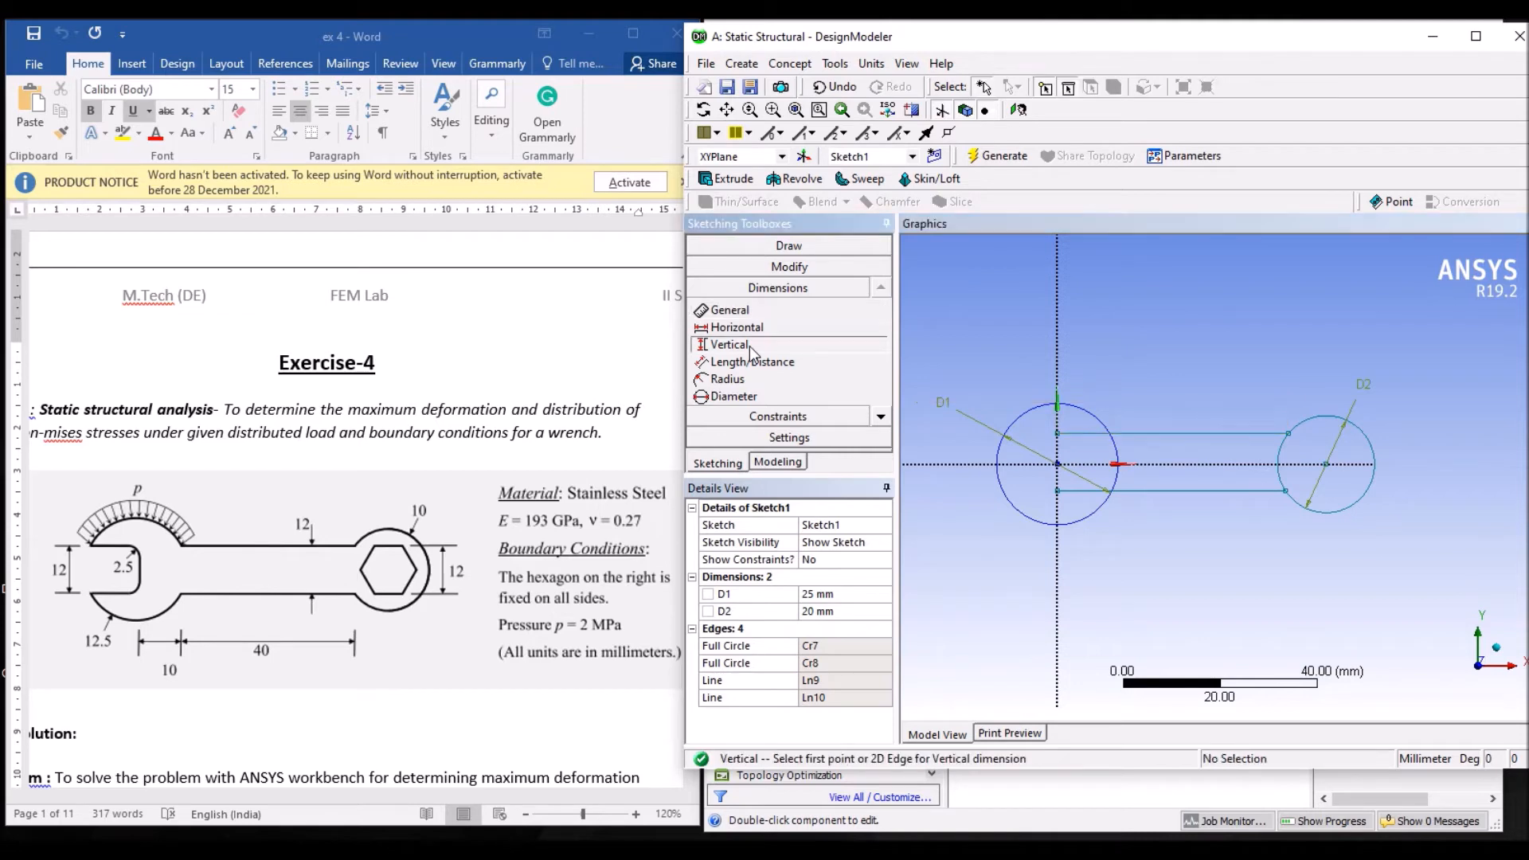
left_click(1211, 434)
left_click(1218, 490)
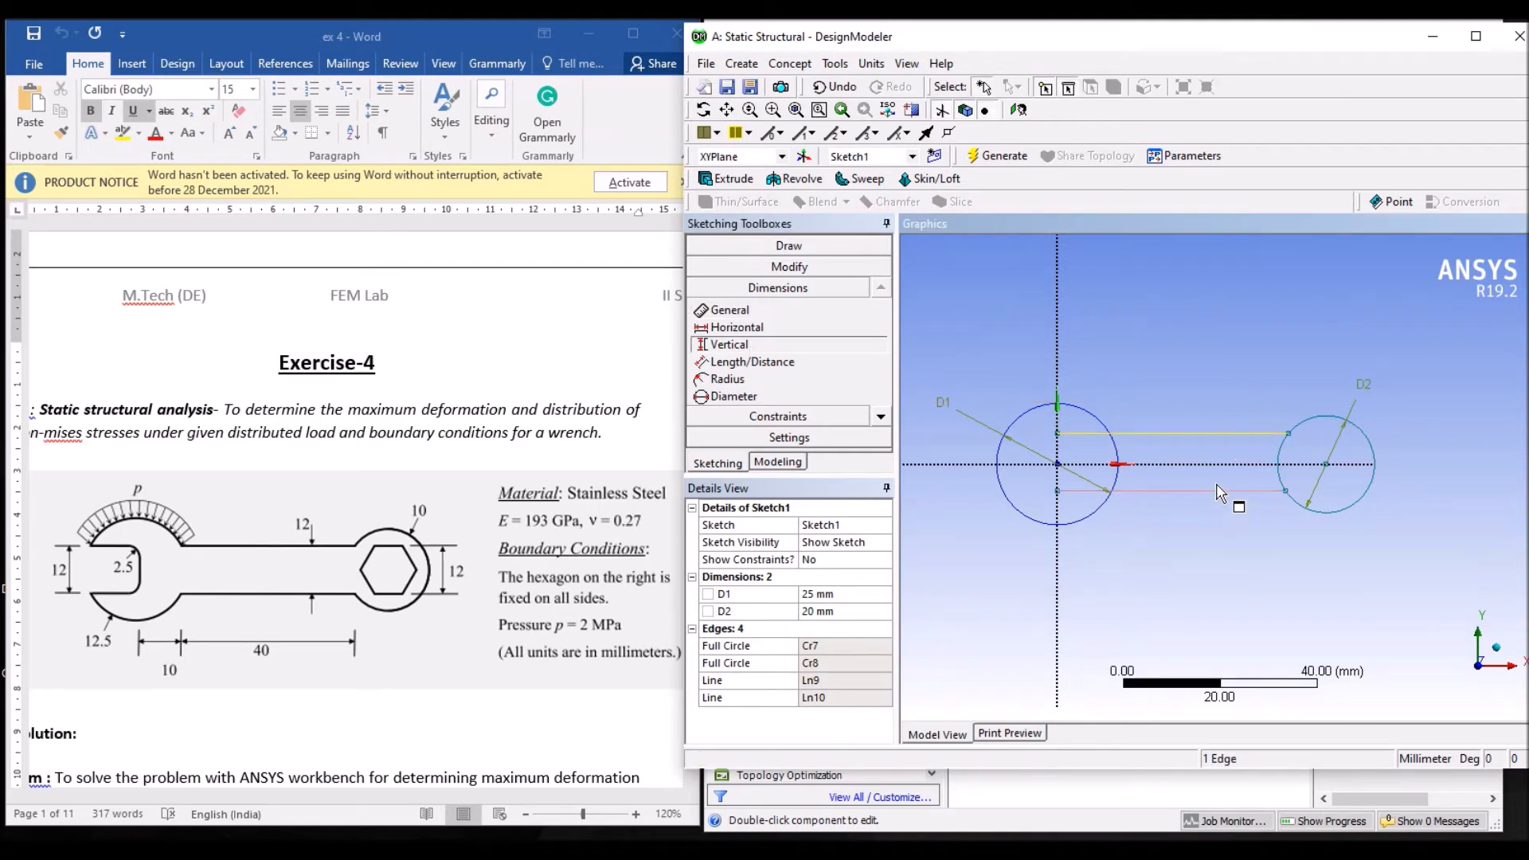
left_click(1210, 389)
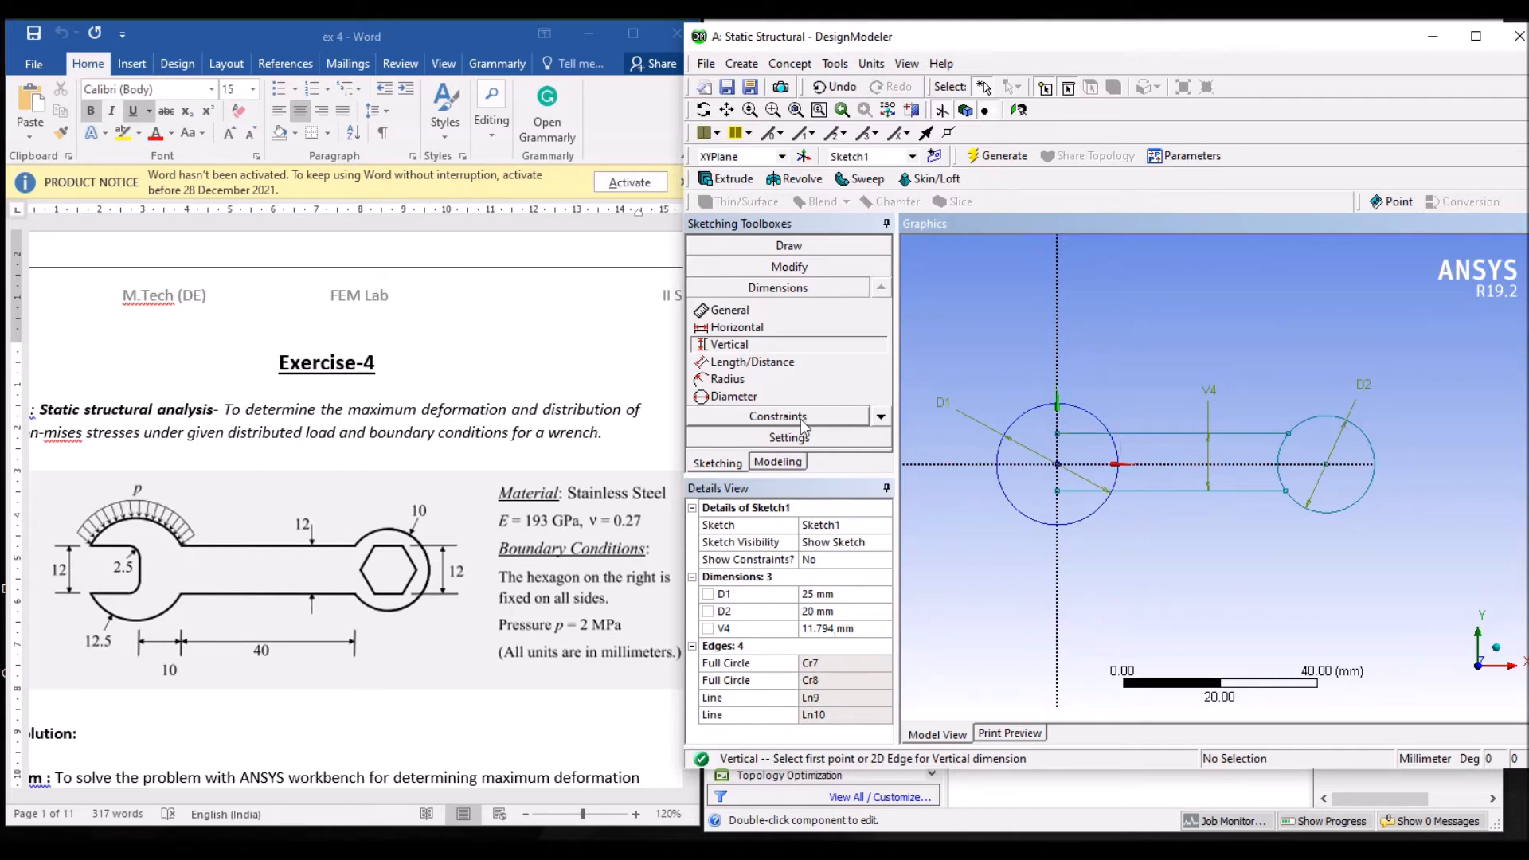
left_click(1186, 433)
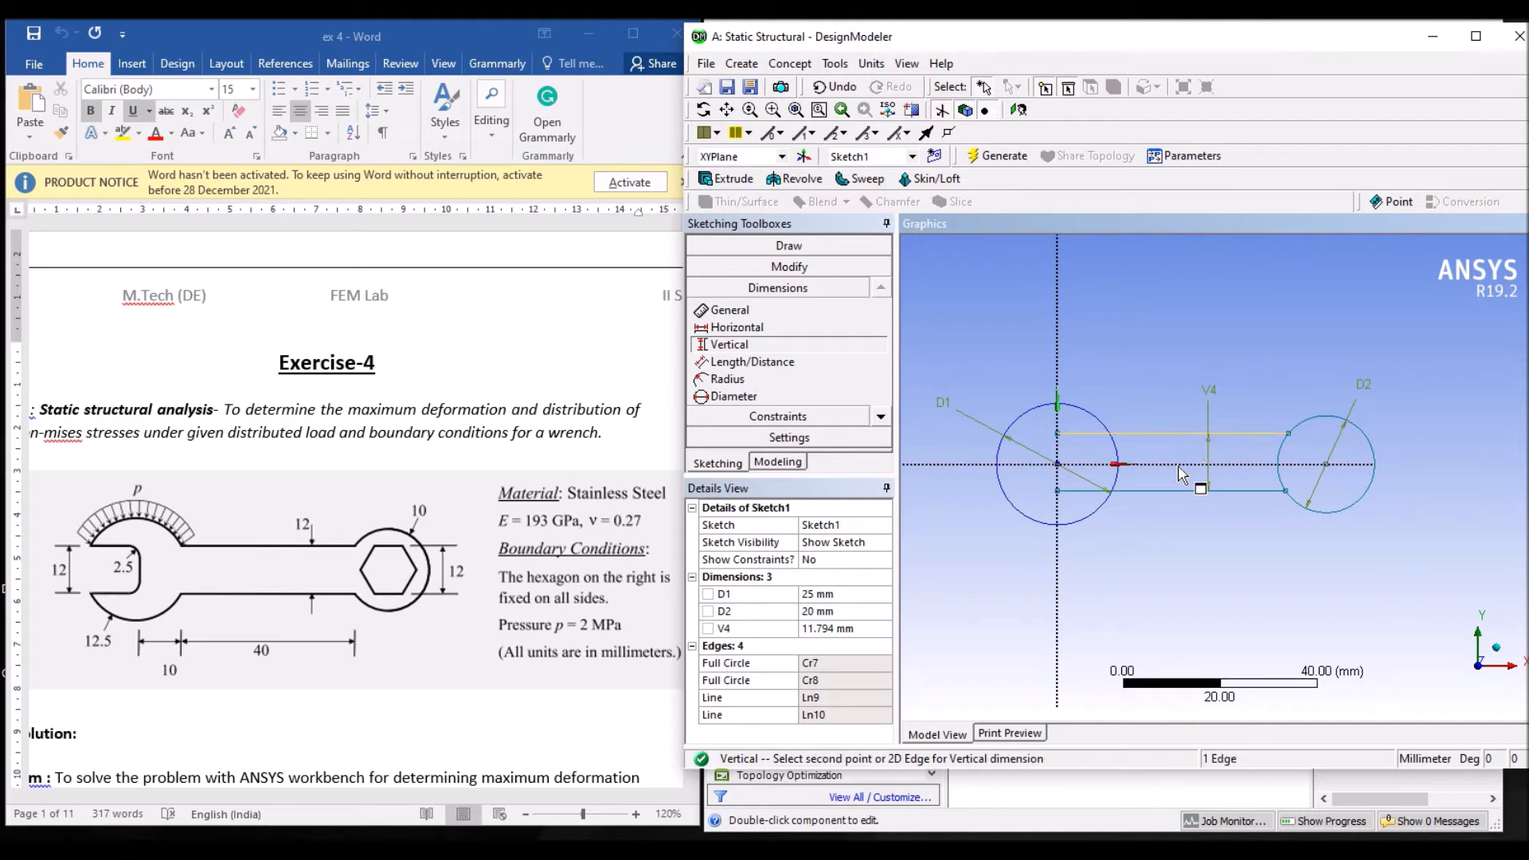
left_click(1175, 392)
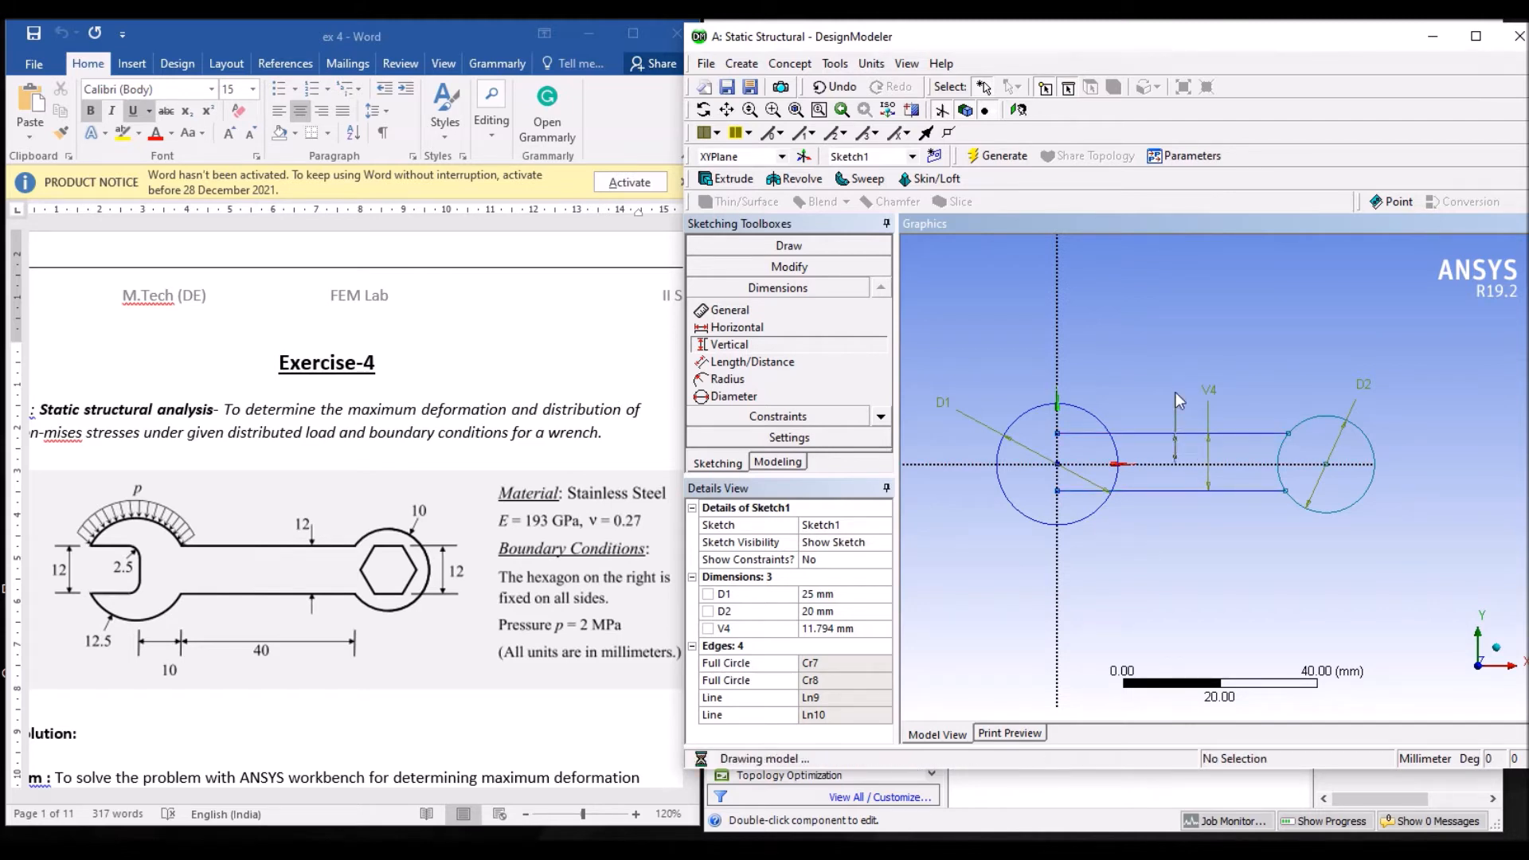
Set the spacing between the handle lines to 12 mm and the upper line's distance from the X axis to 6 mm
left_click(830, 628)
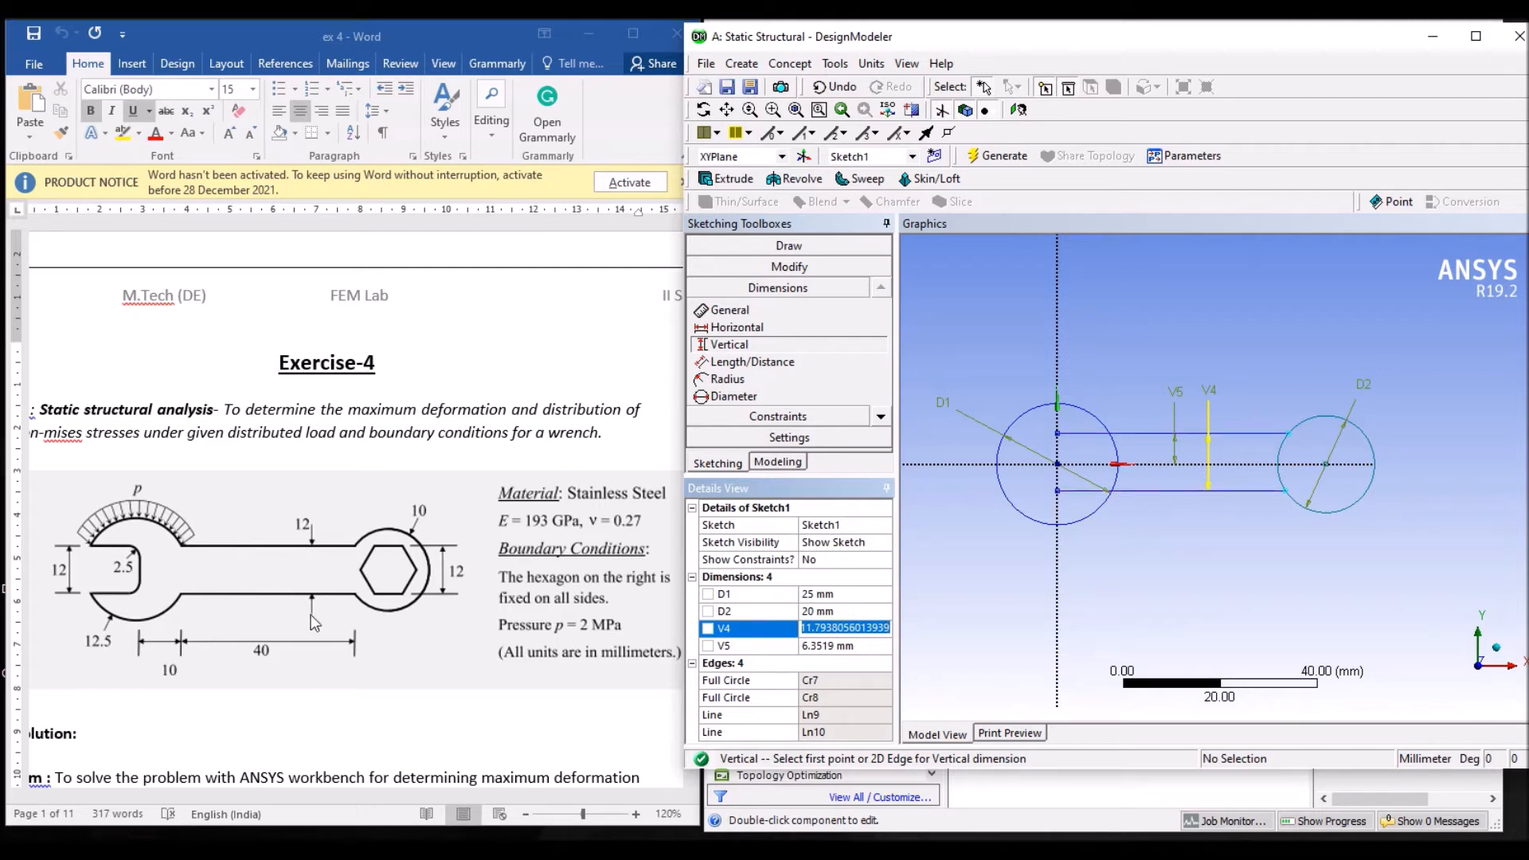
type("12")
key("Return")
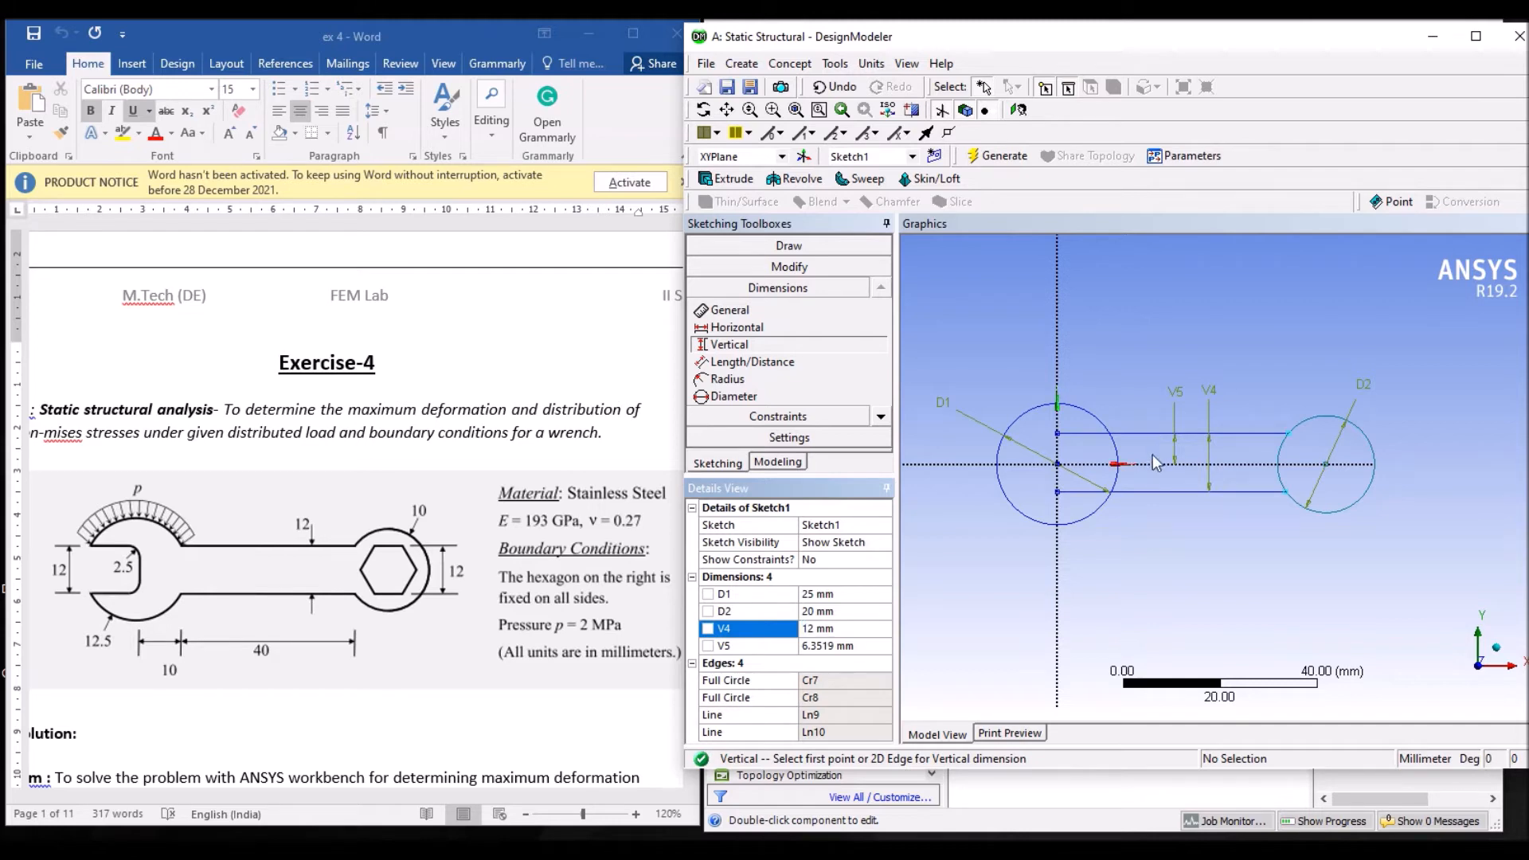
left_click(836, 647)
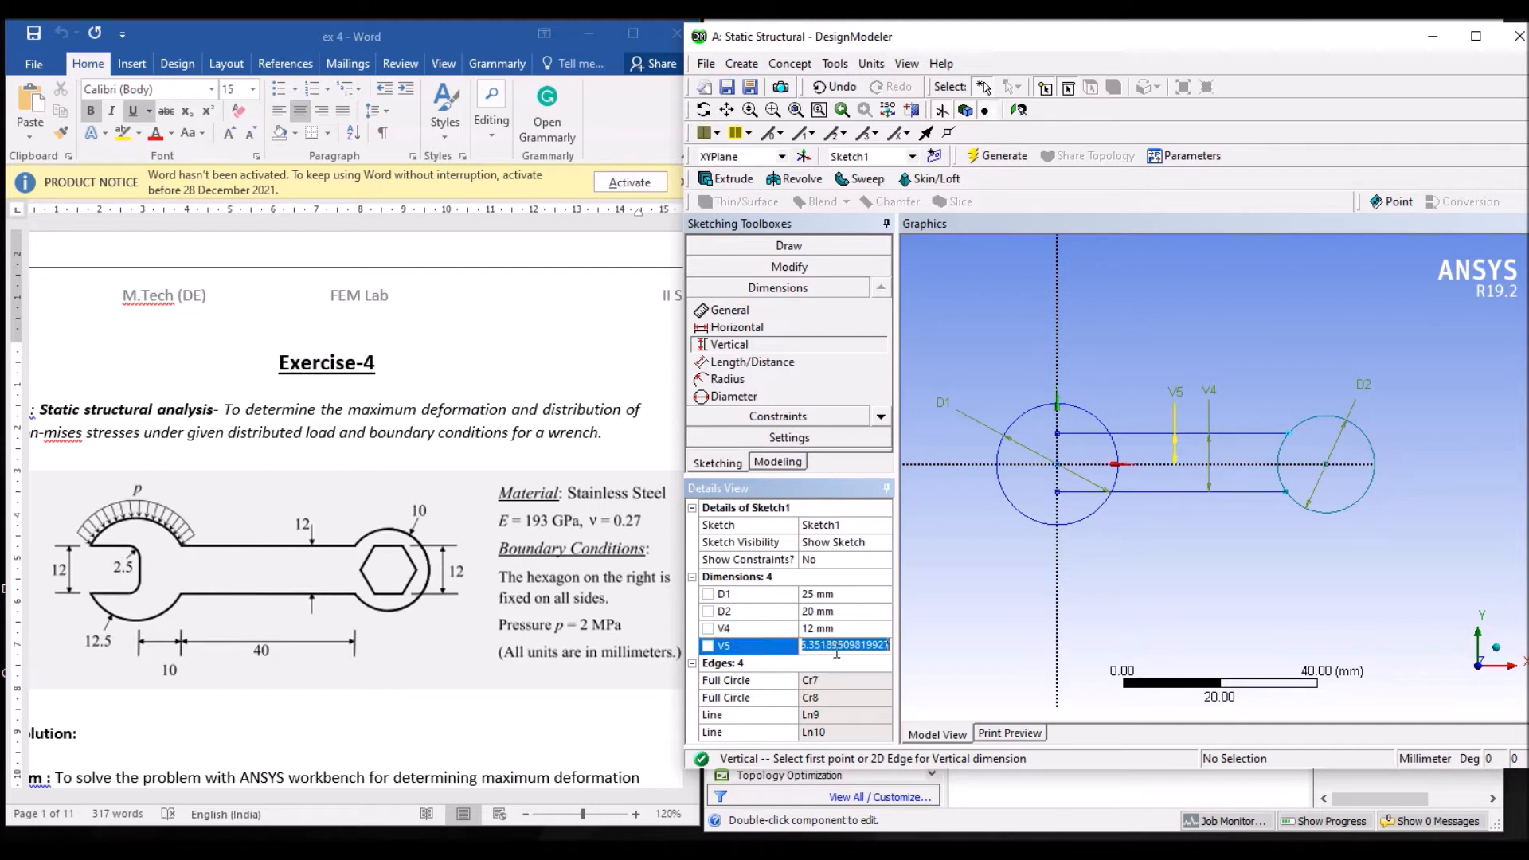
type("6")
key("Return")
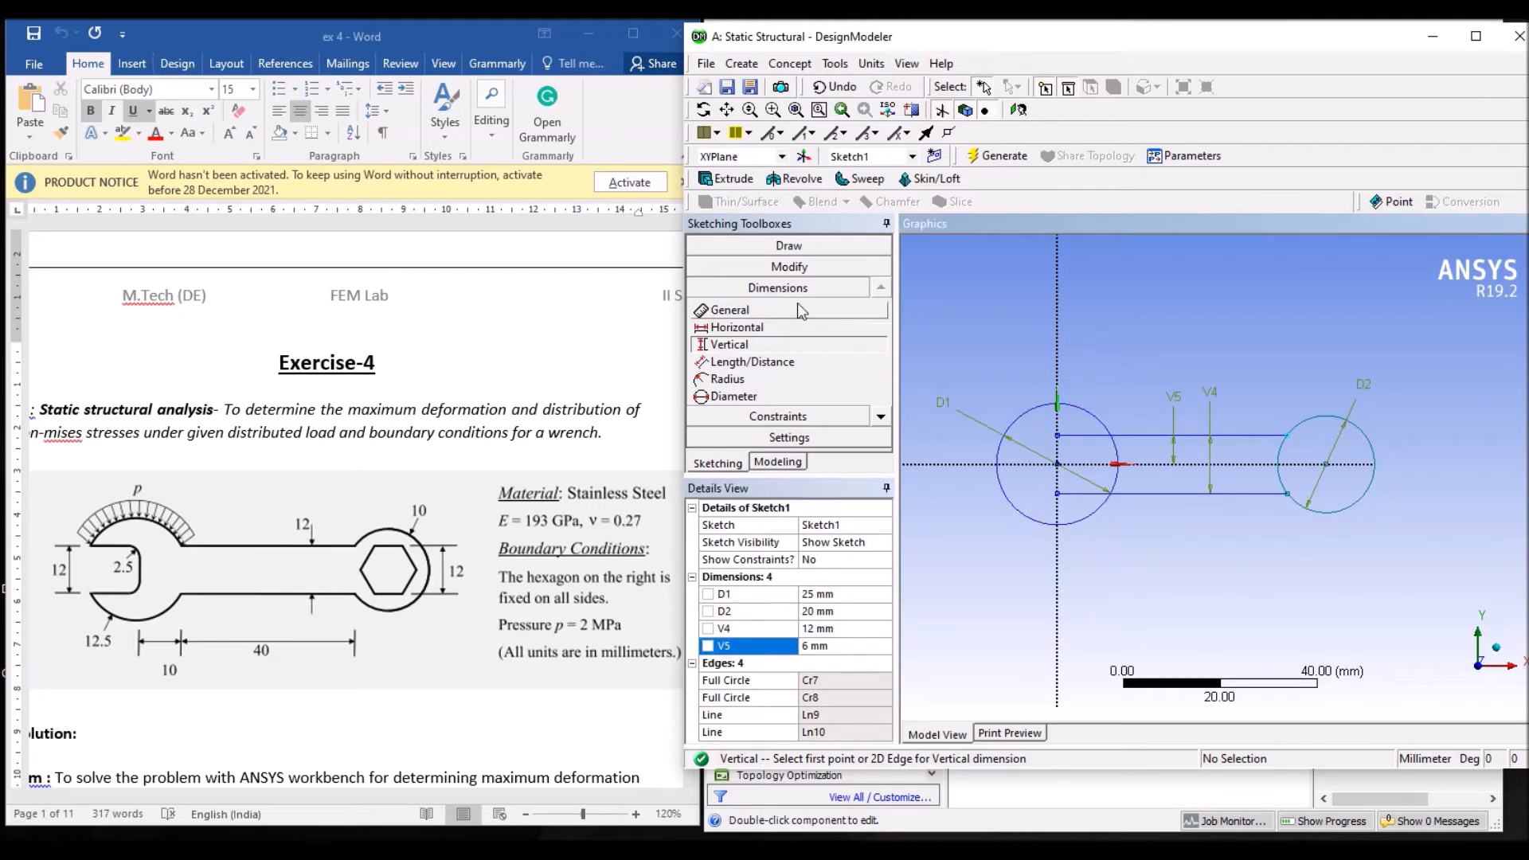
Trim the handle line segments inside the origin circle and the arcs of both circles that lie between the handle lines
left_click(789, 268)
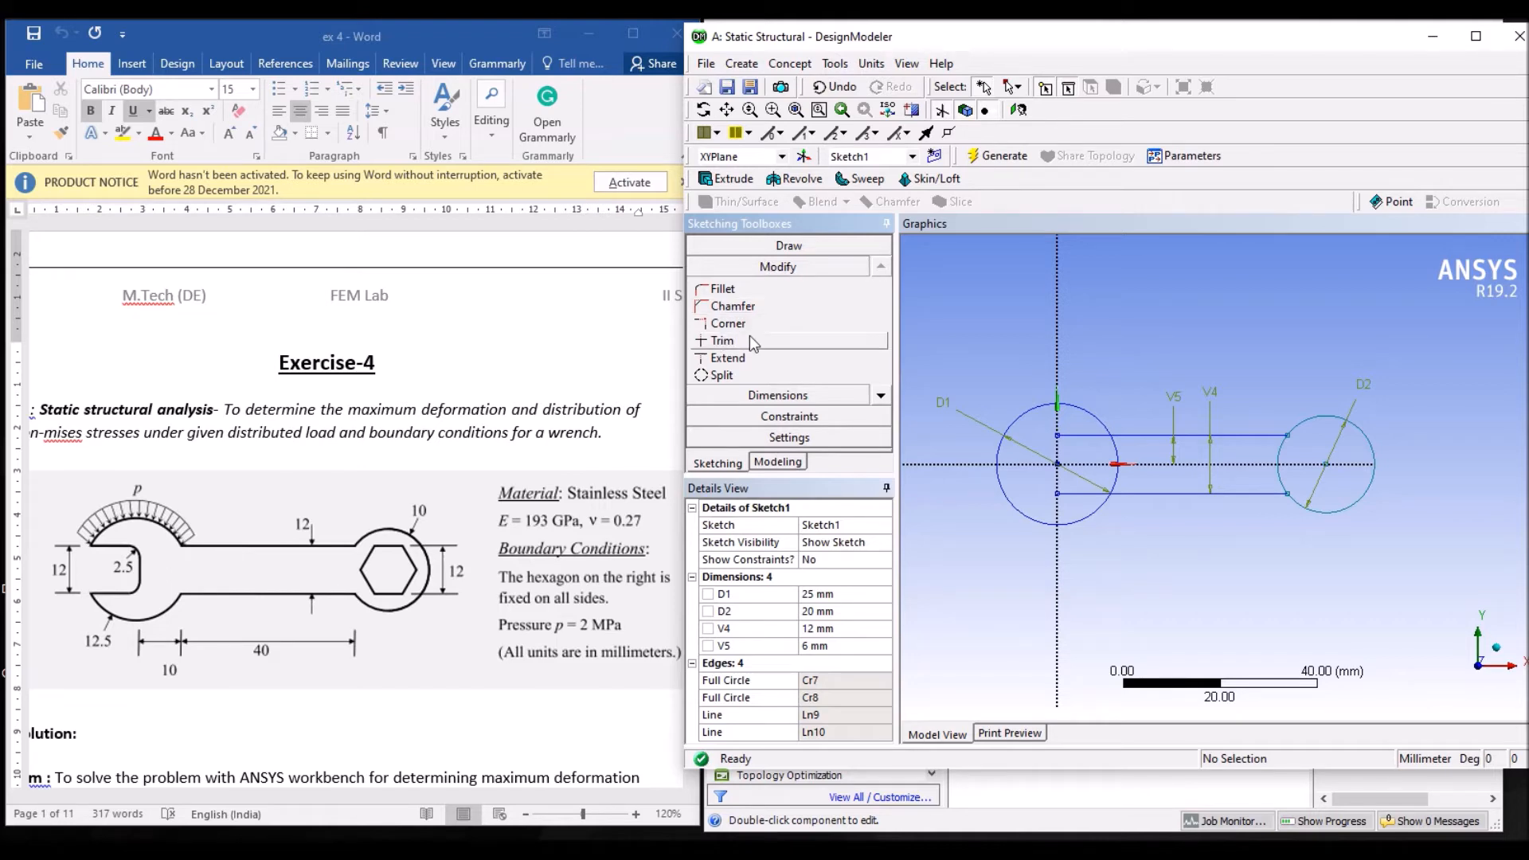
left_click(749, 338)
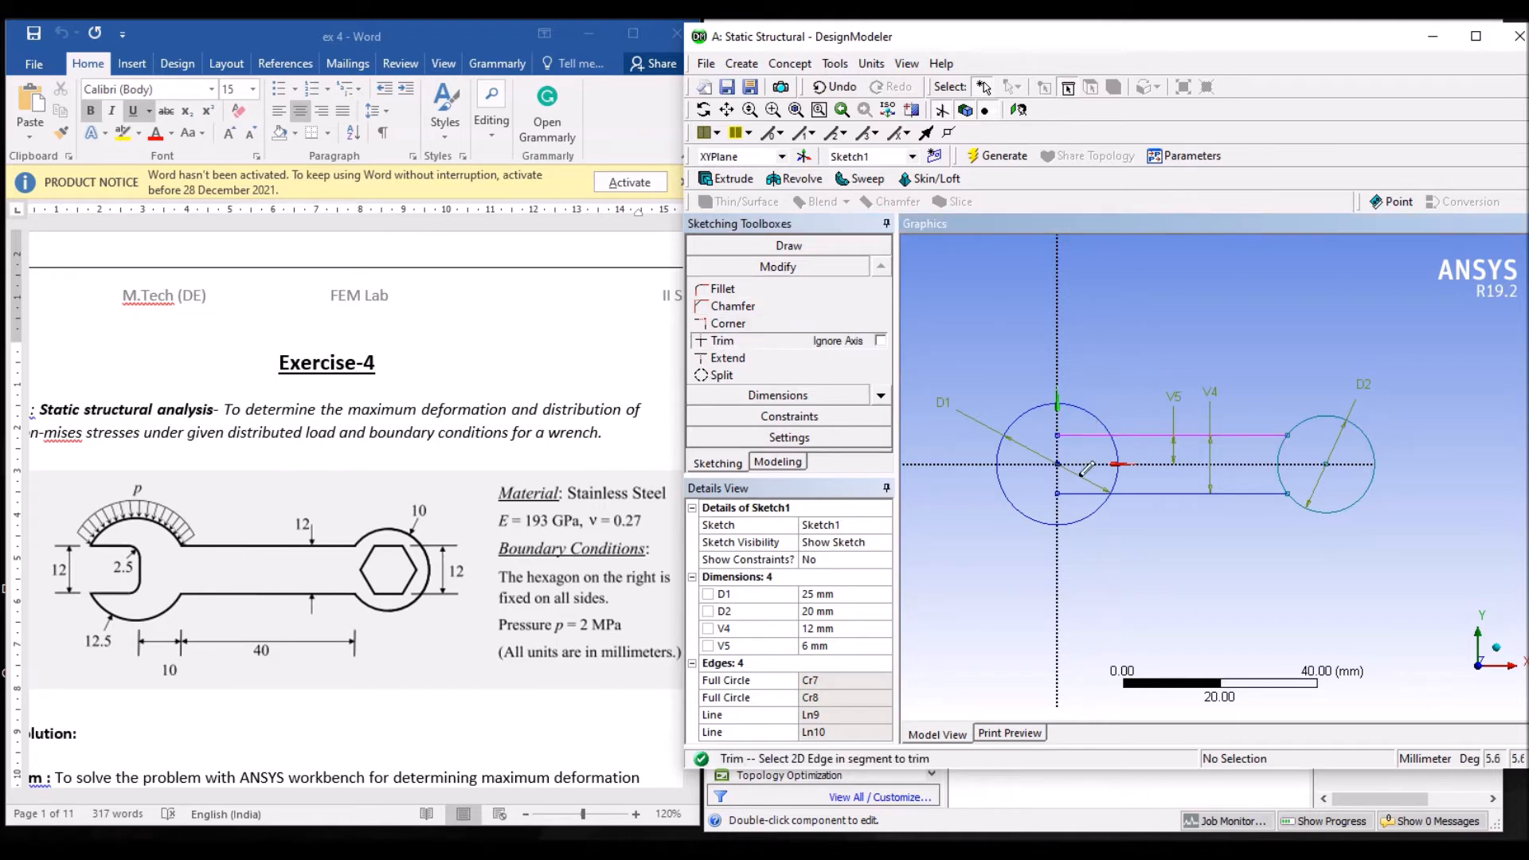
left_click(1088, 435)
left_click(1083, 493)
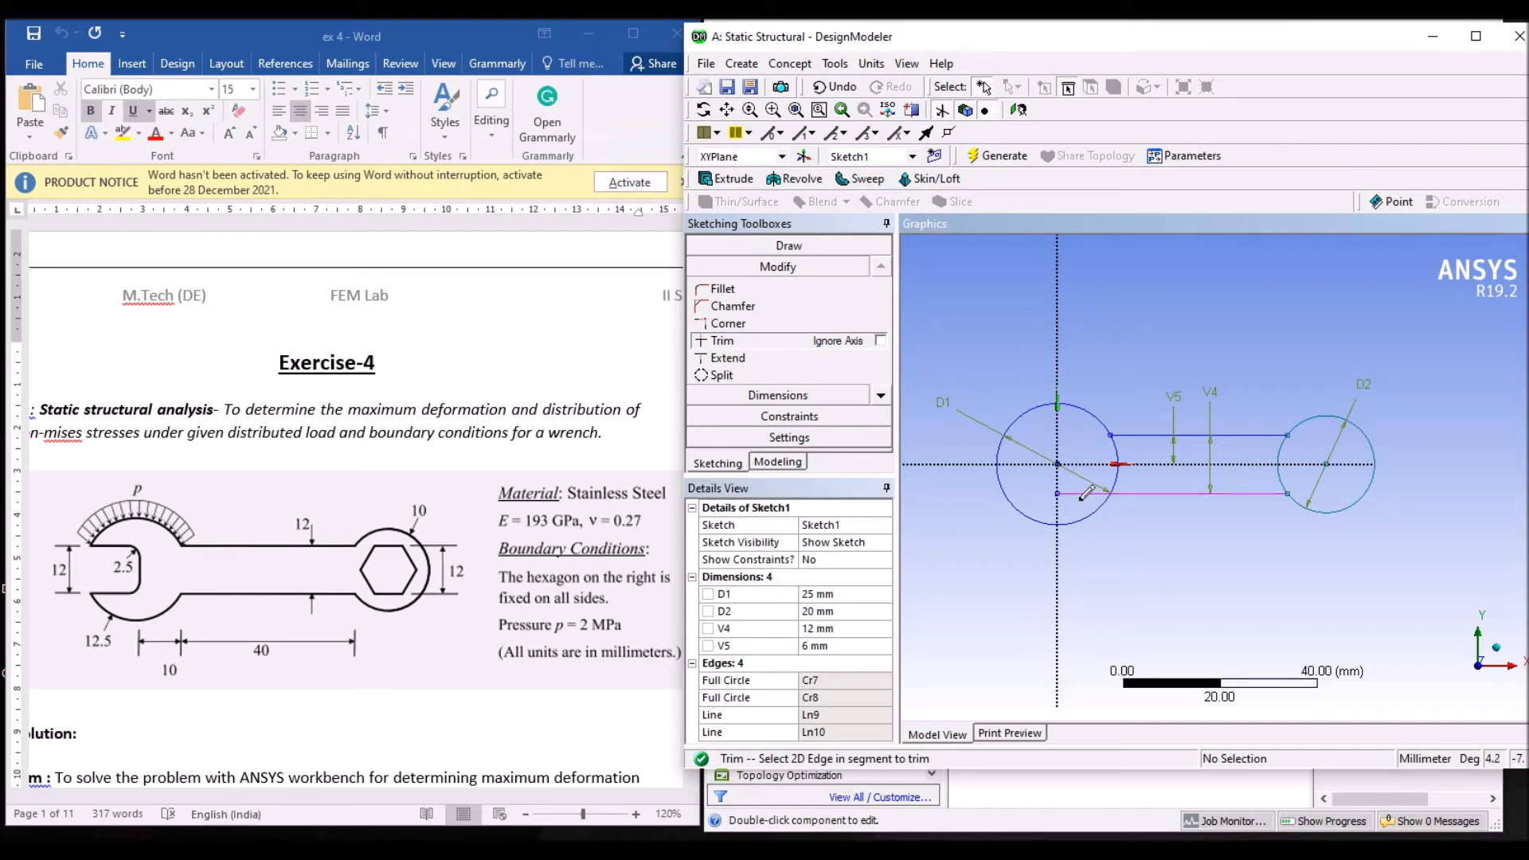
left_click(1119, 452)
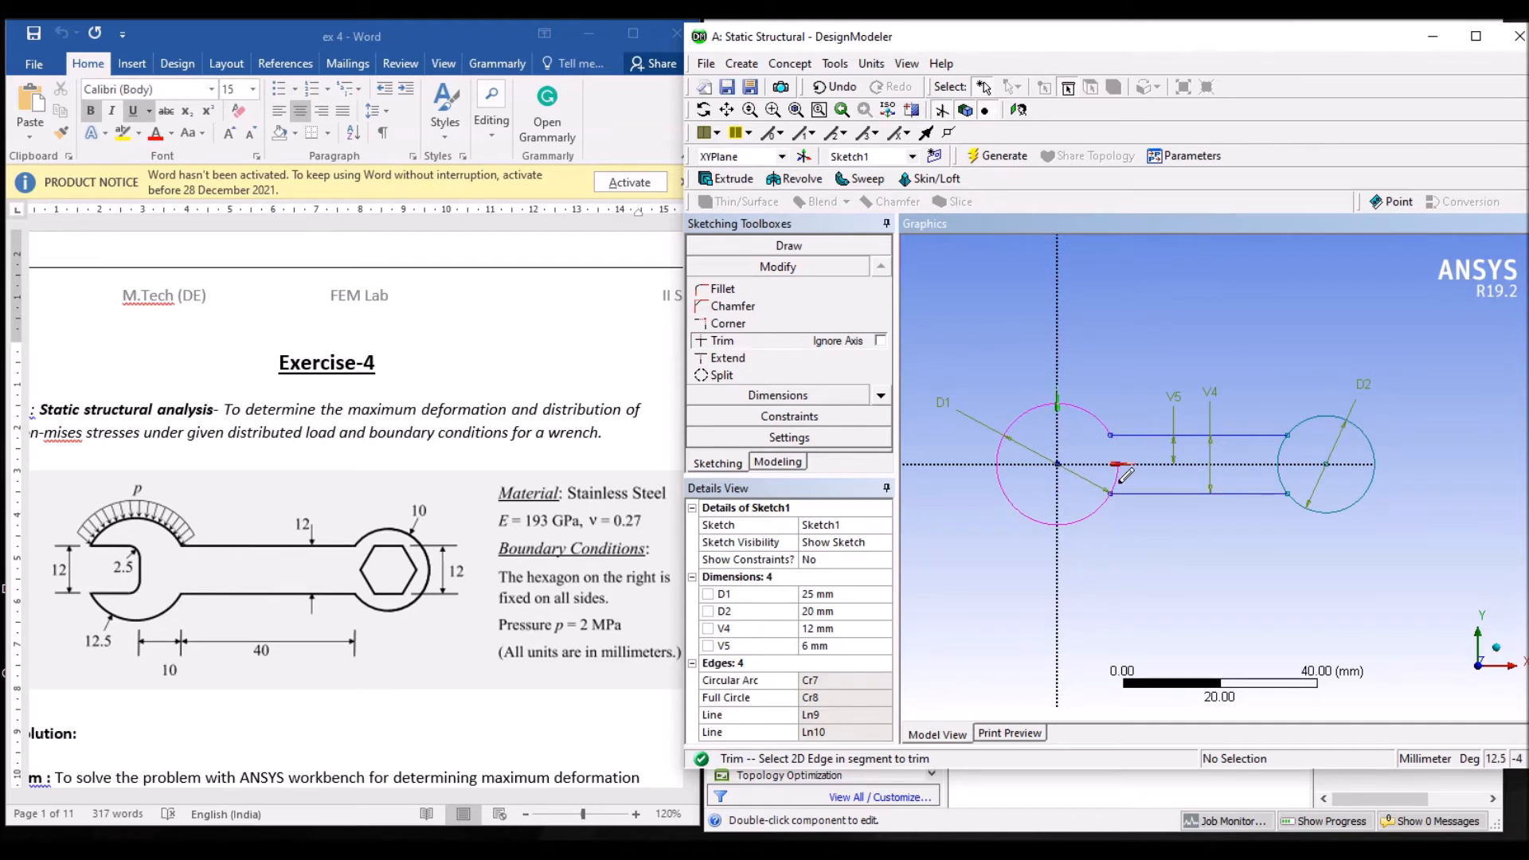
left_click(1284, 442)
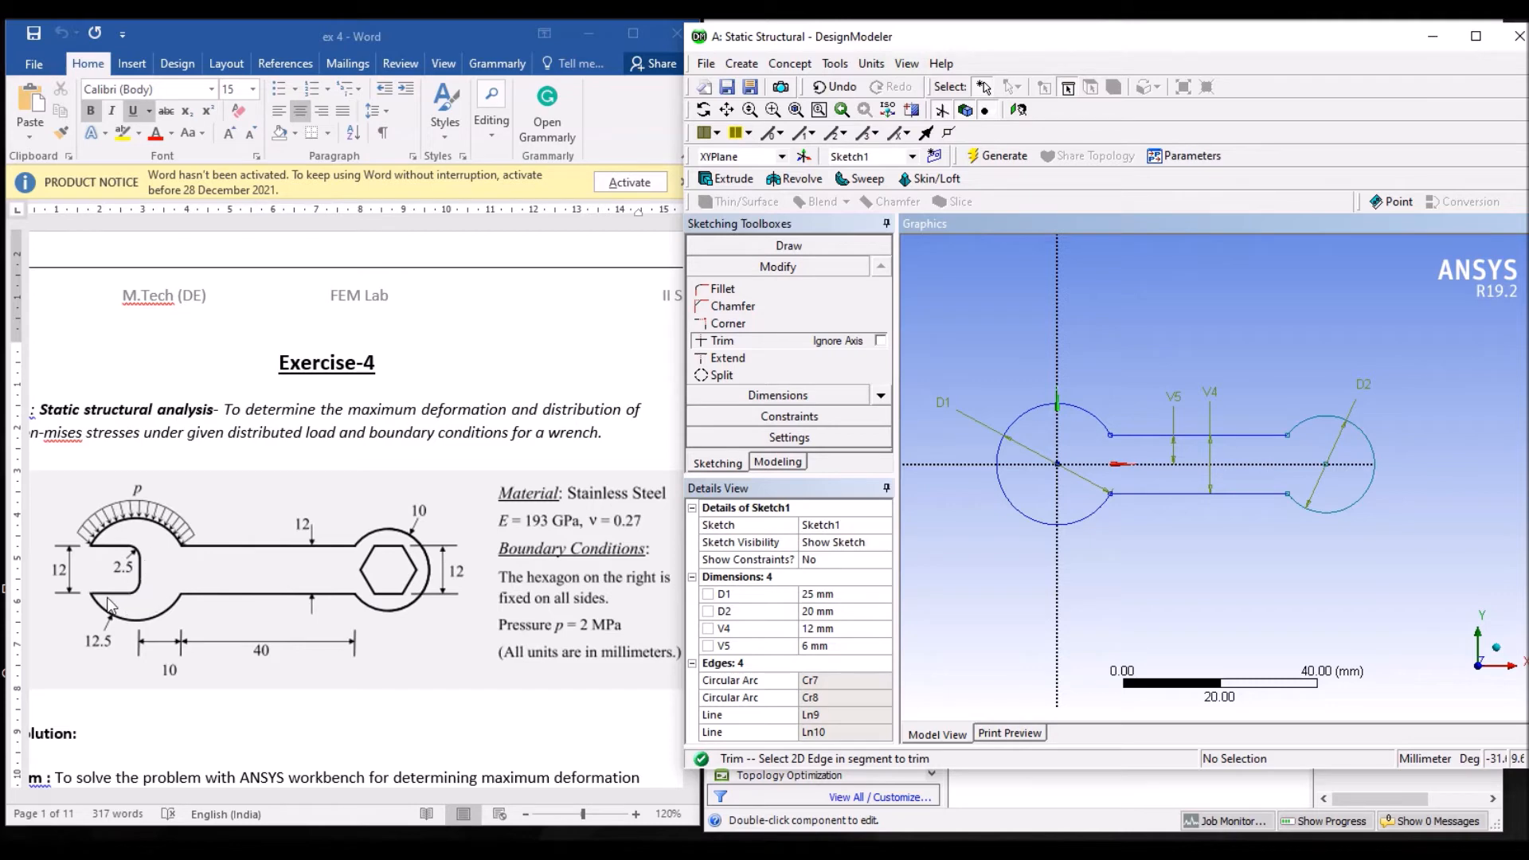
Draw a rectangle across the left side of the origin circle with its horizontal edges level with the handle lines
left_click(800, 245)
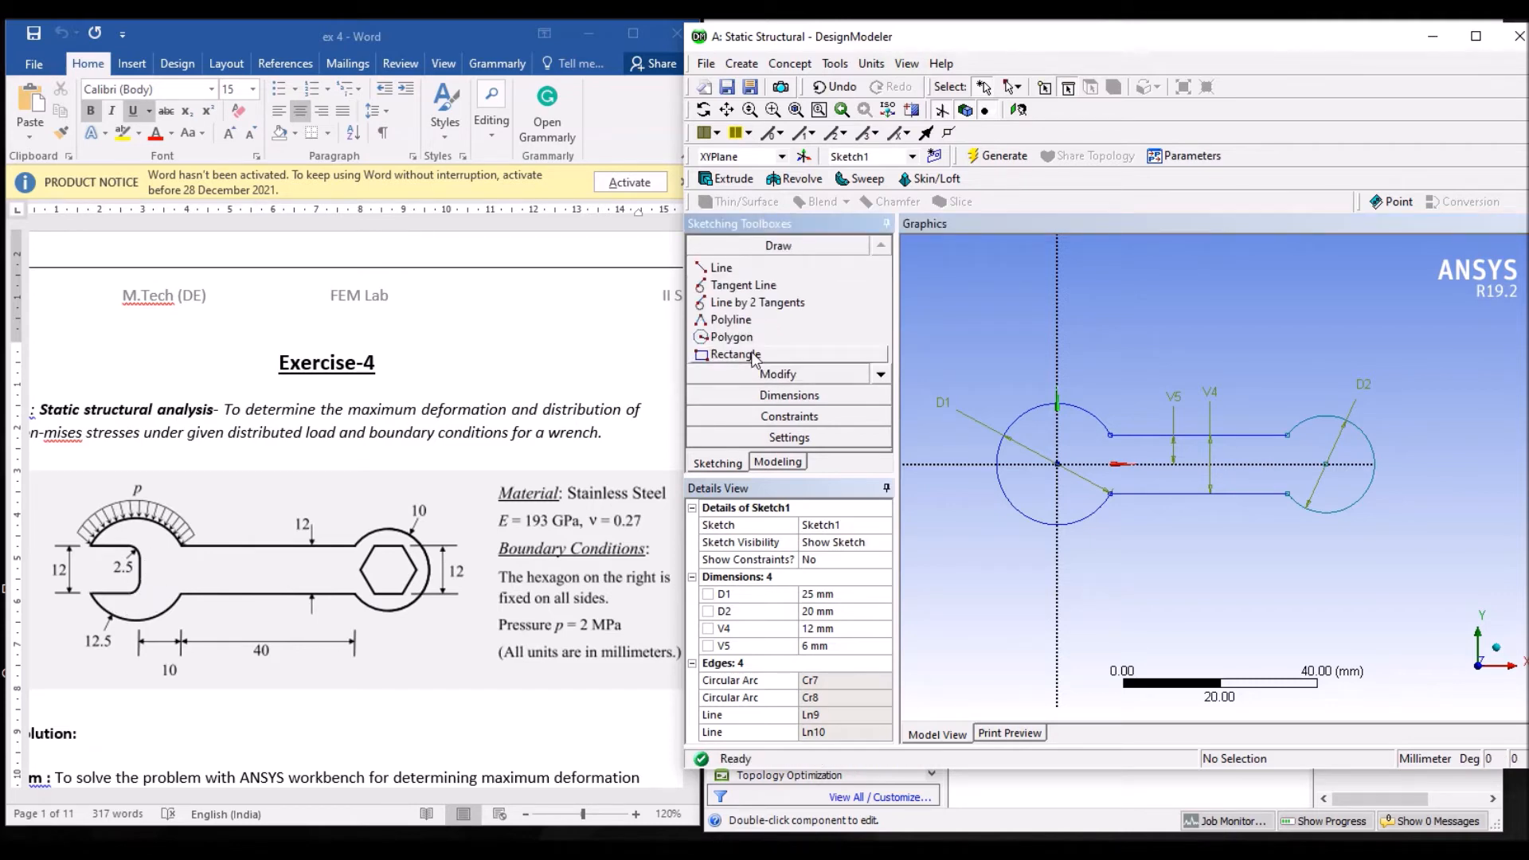
left_click(735, 355)
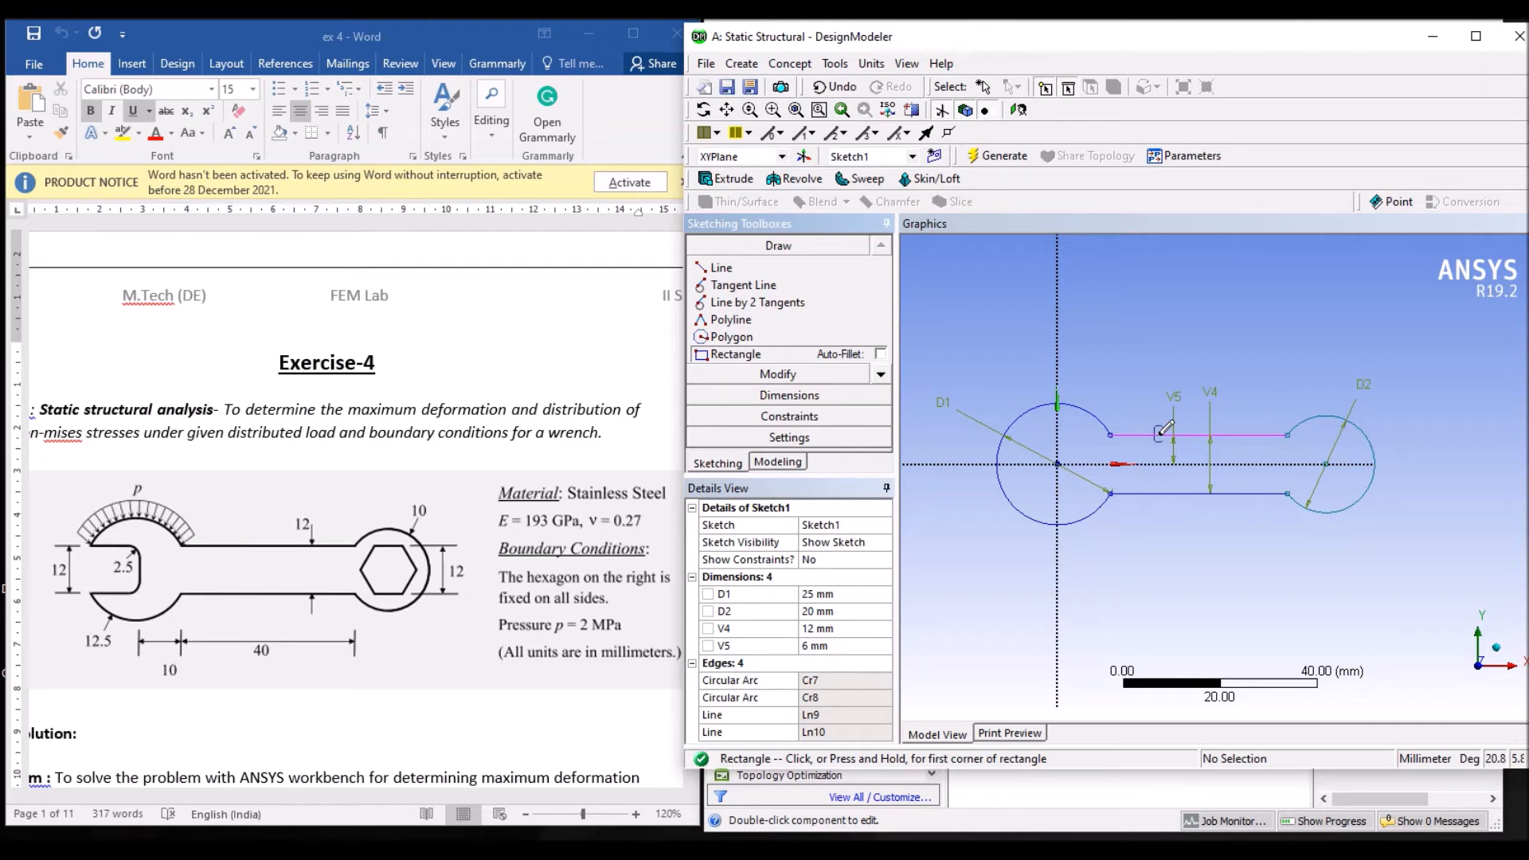
left_click(939, 434)
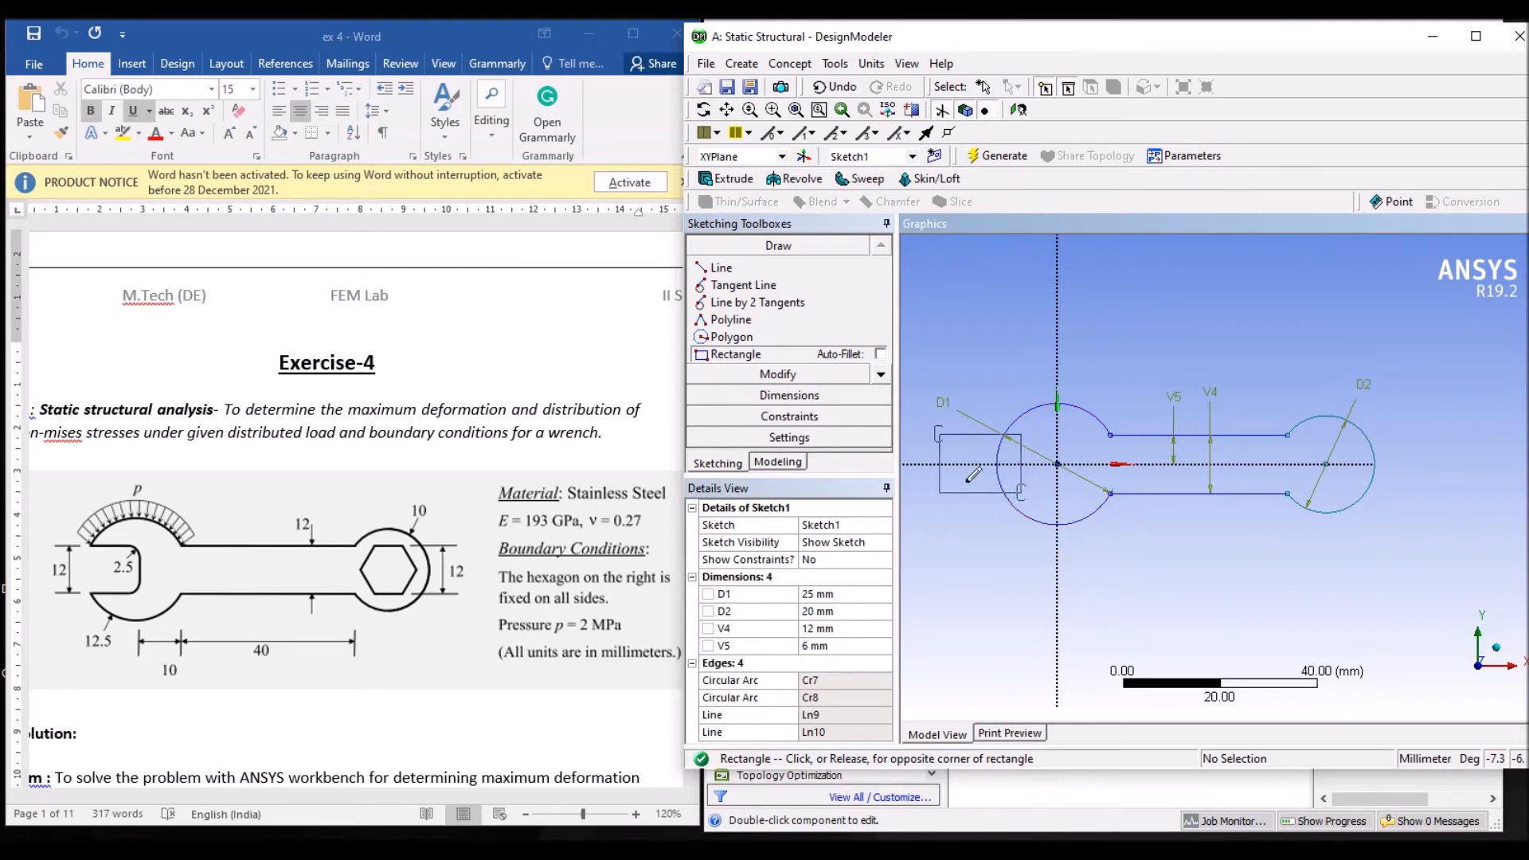
left_click(1021, 493)
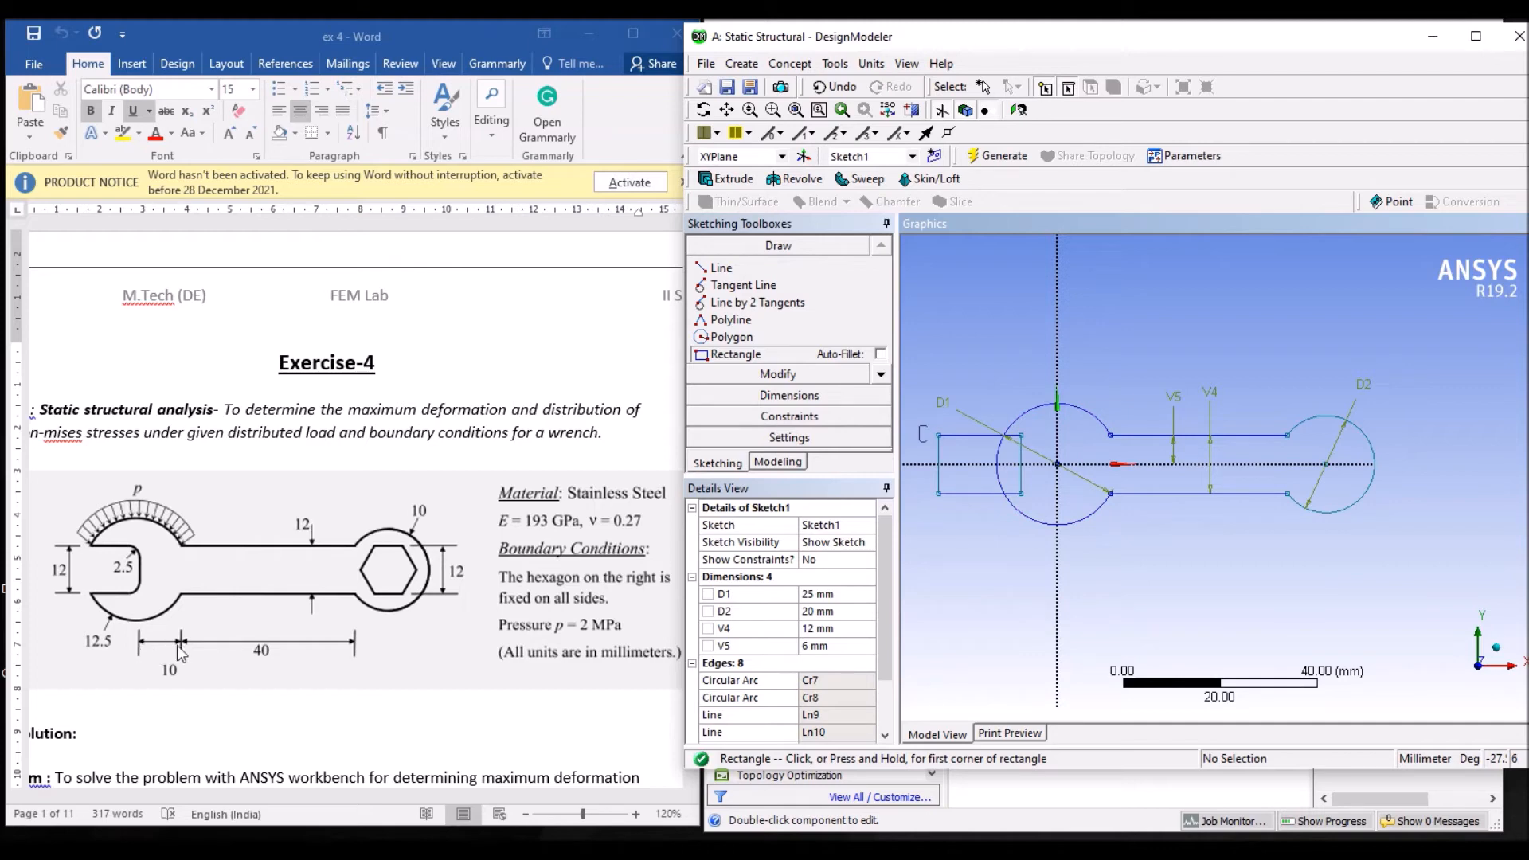
Try to add a general dimension from the rectangle's inner vertical edge to the left end of the lower handle line
left_click(789, 396)
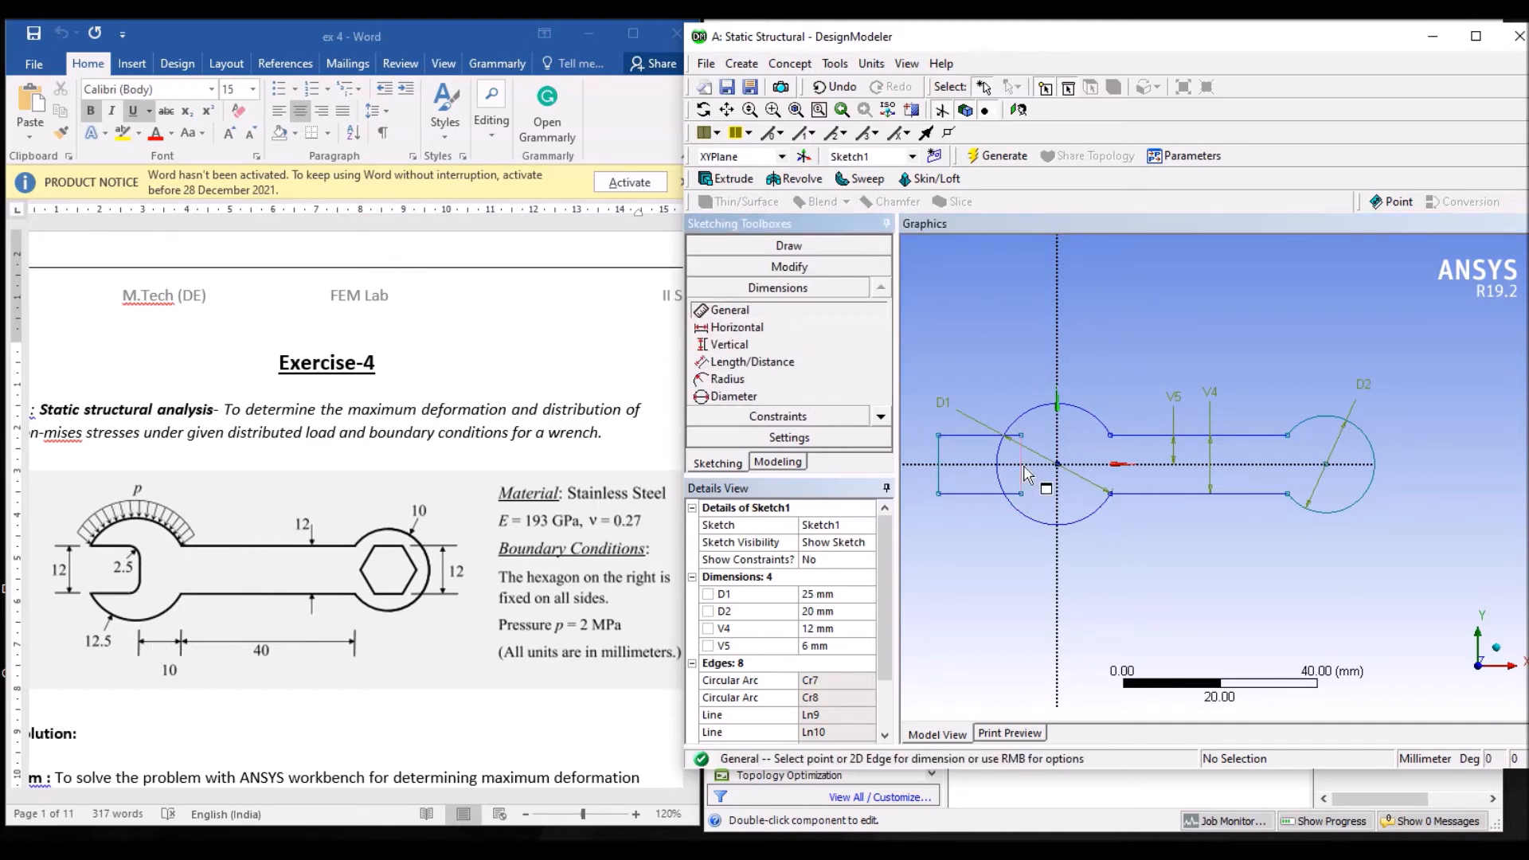
left_click(1107, 496)
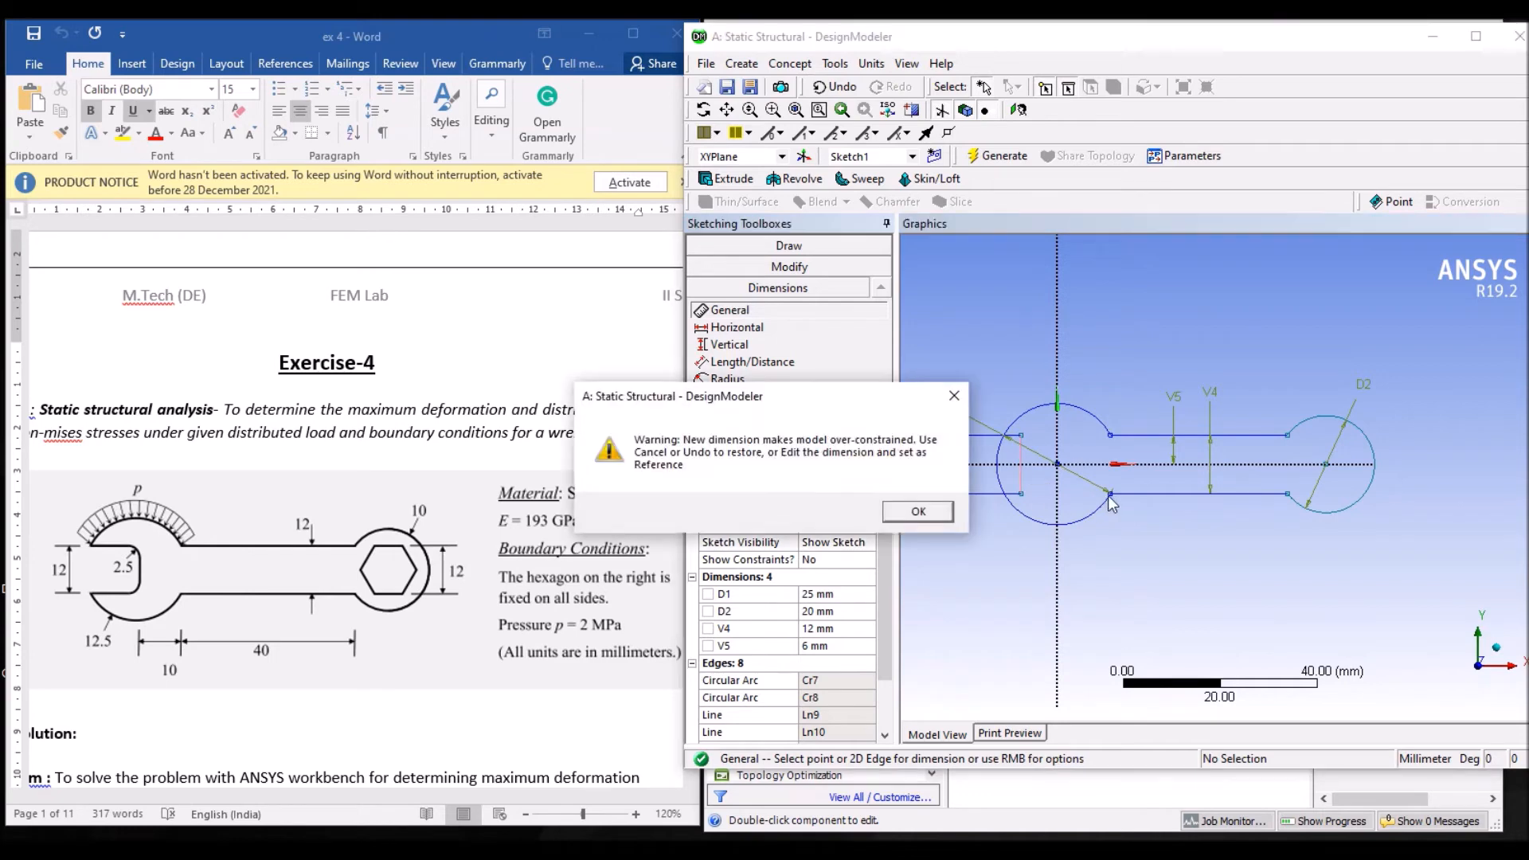
left_click(944, 516)
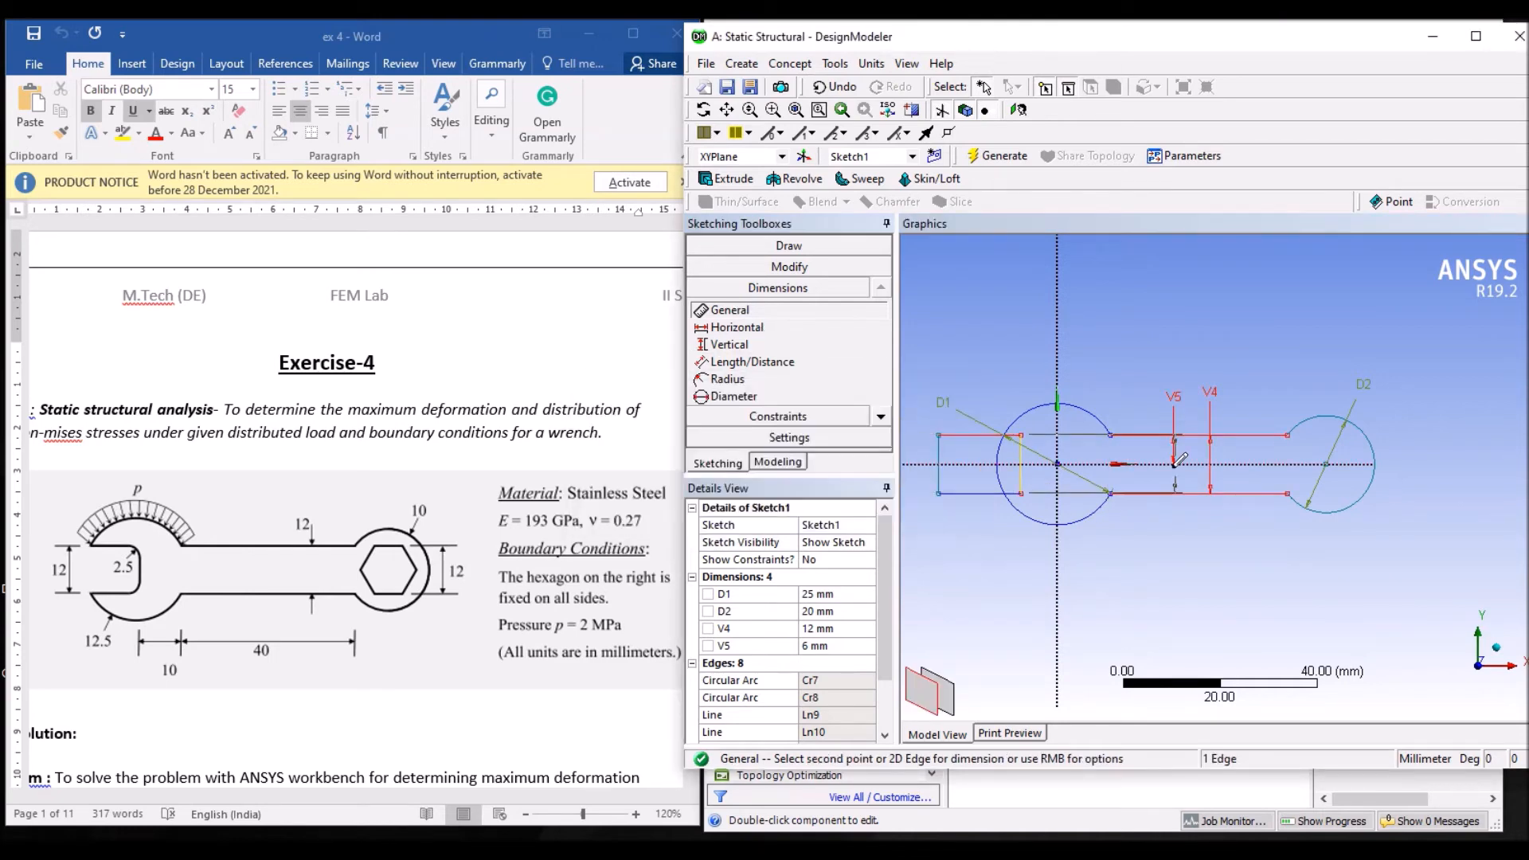
Add horizontal dimensions from the rectangle's inner vertical edge to the lower handle line's left end, and along the lower handle line
left_click(756, 329)
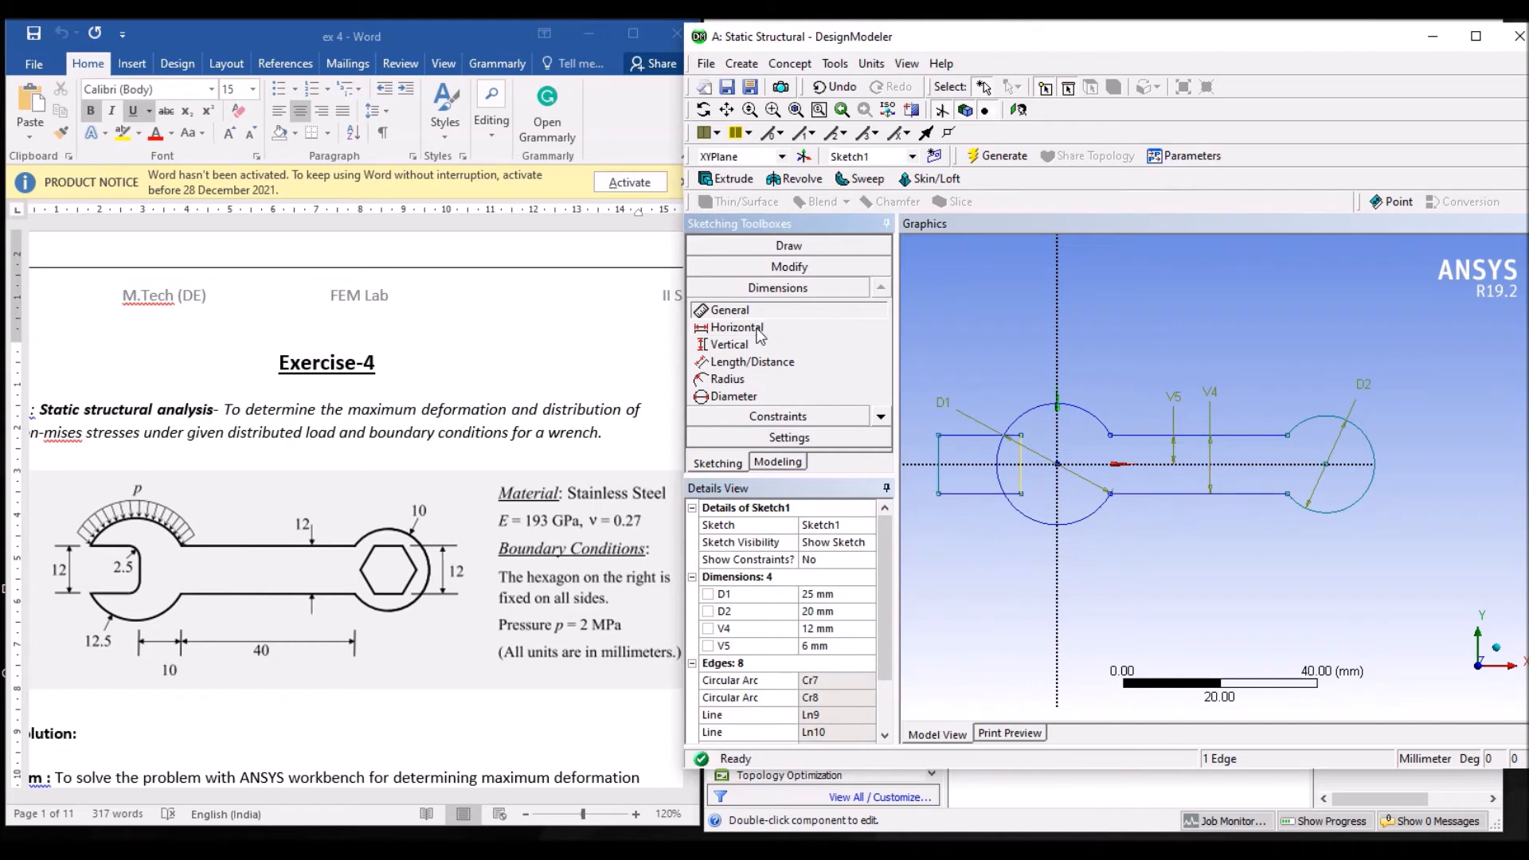
left_click(1027, 480)
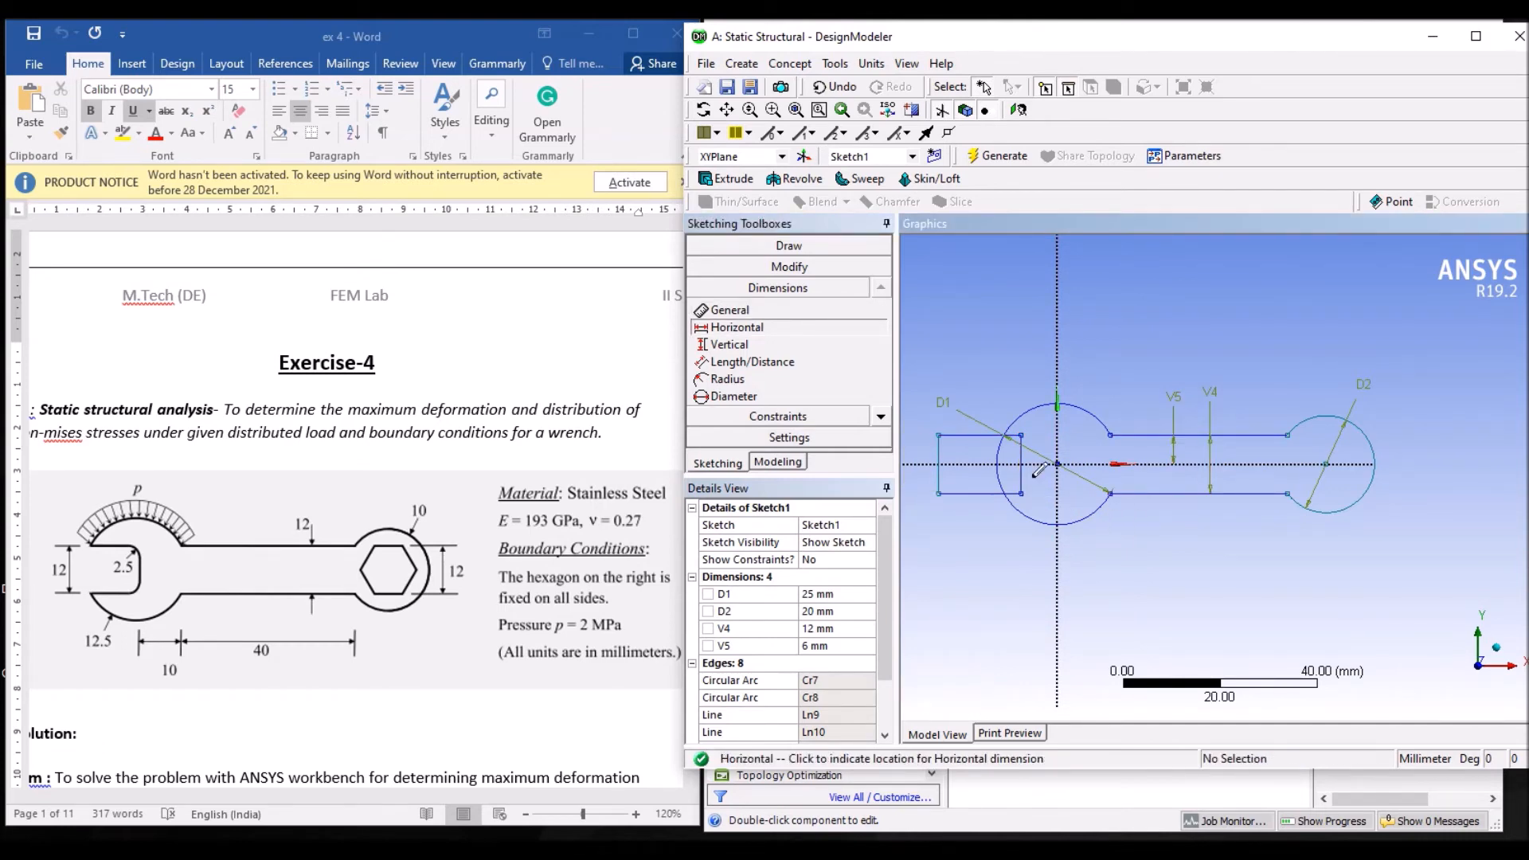
left_click(1089, 558)
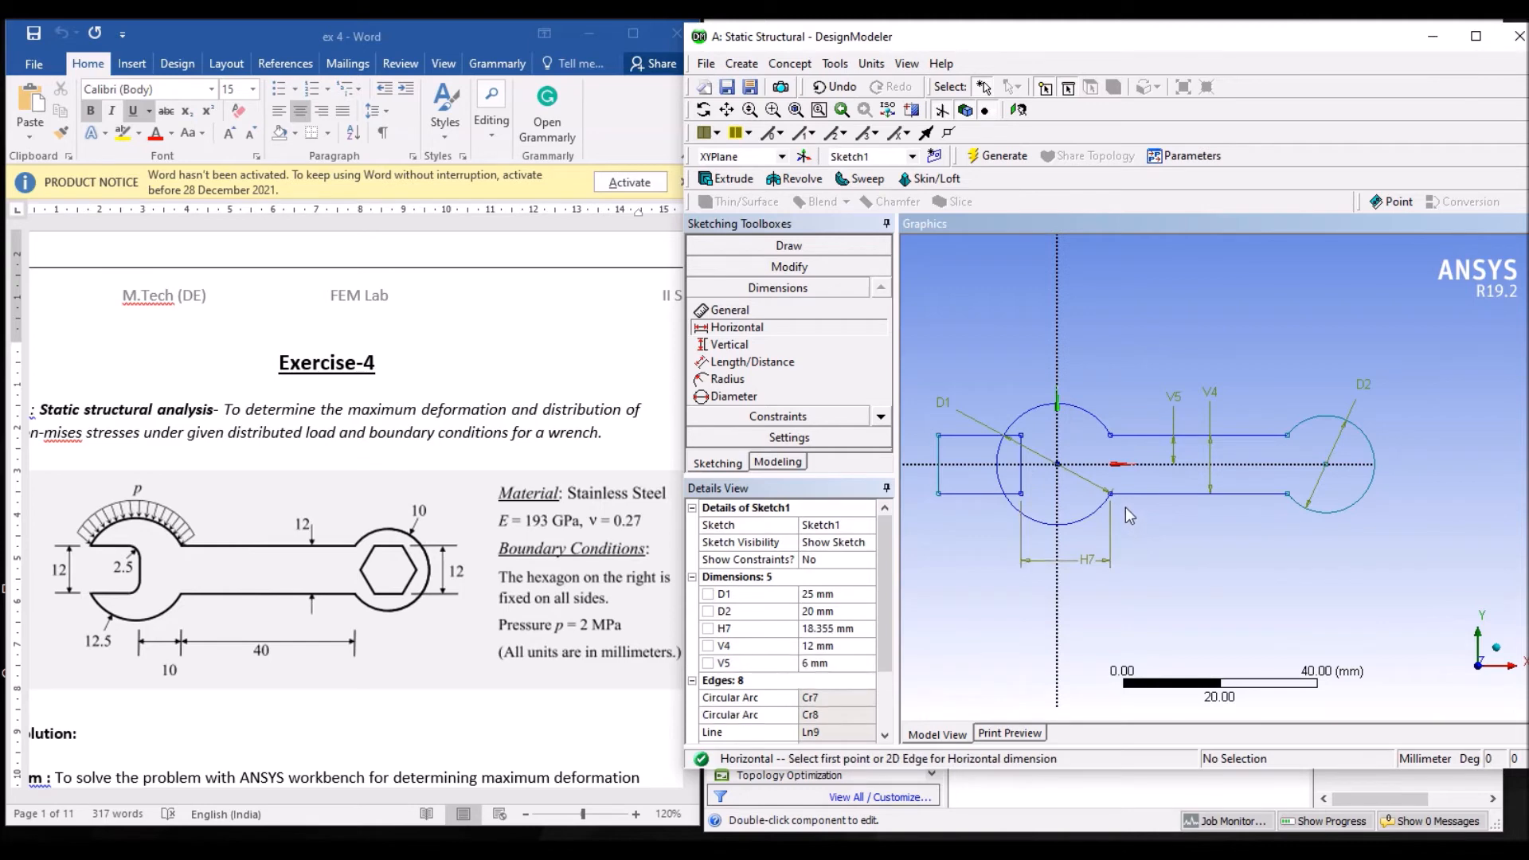
left_click(1111, 495)
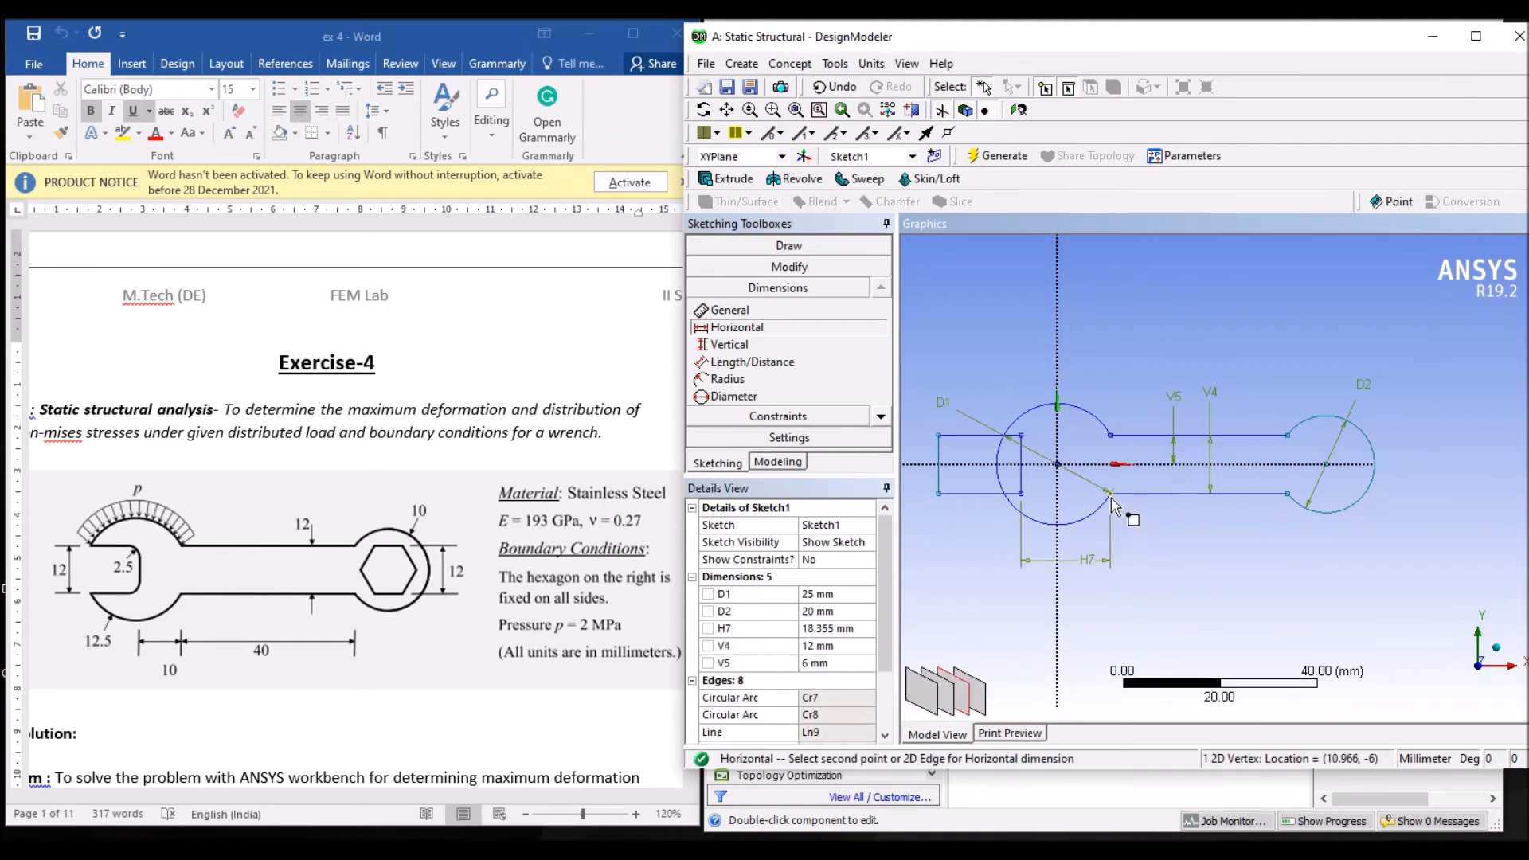
left_click(1288, 494)
left_click(1205, 555)
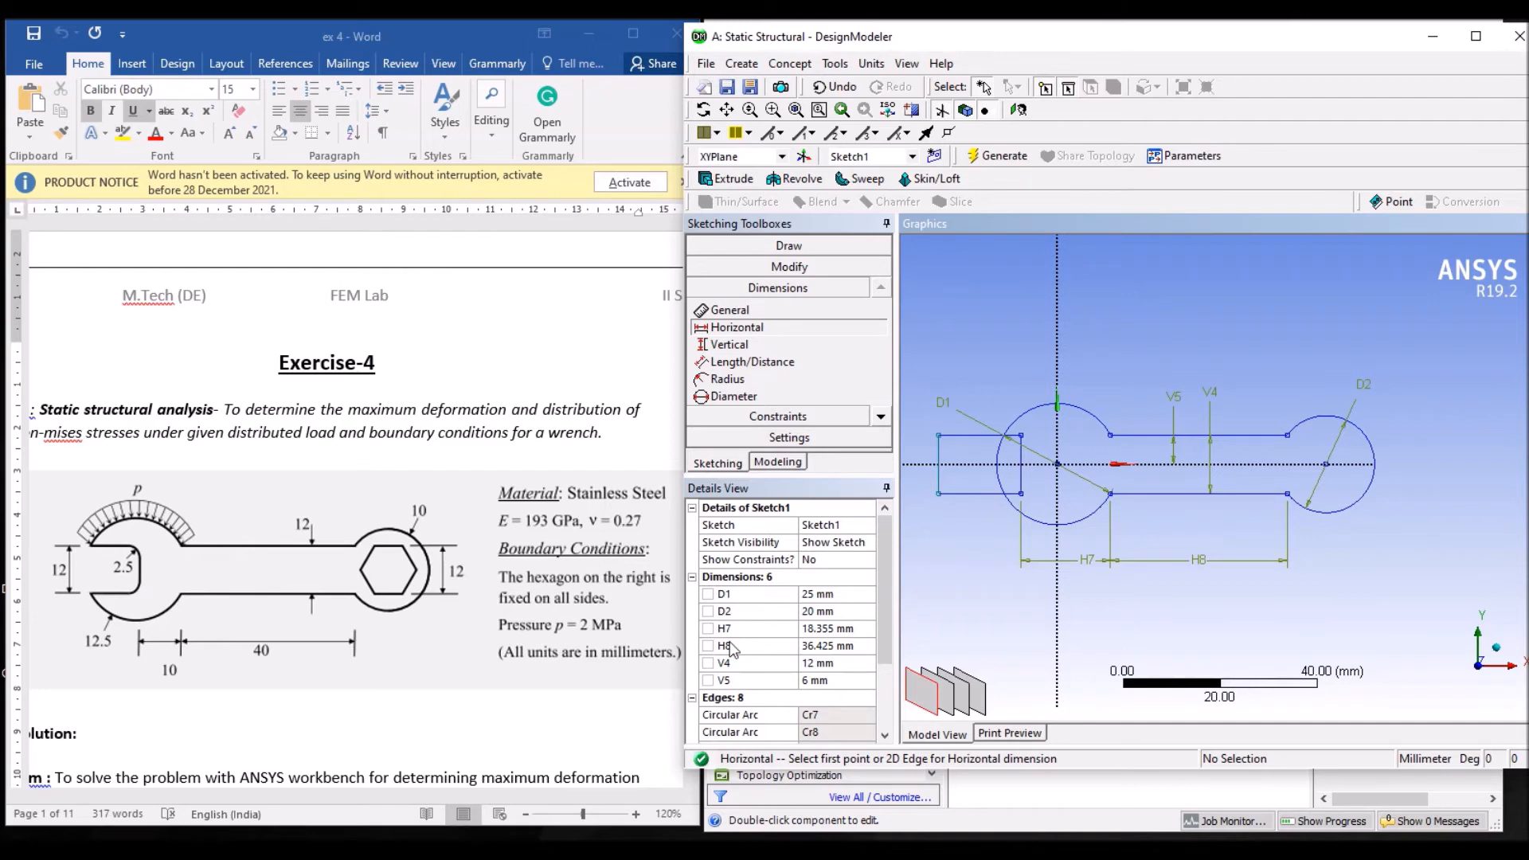
Set the distance from the rectangle's inner edge to the handle line to 10 mm and the handle length to 40 mm
left_click(837, 628)
type("10")
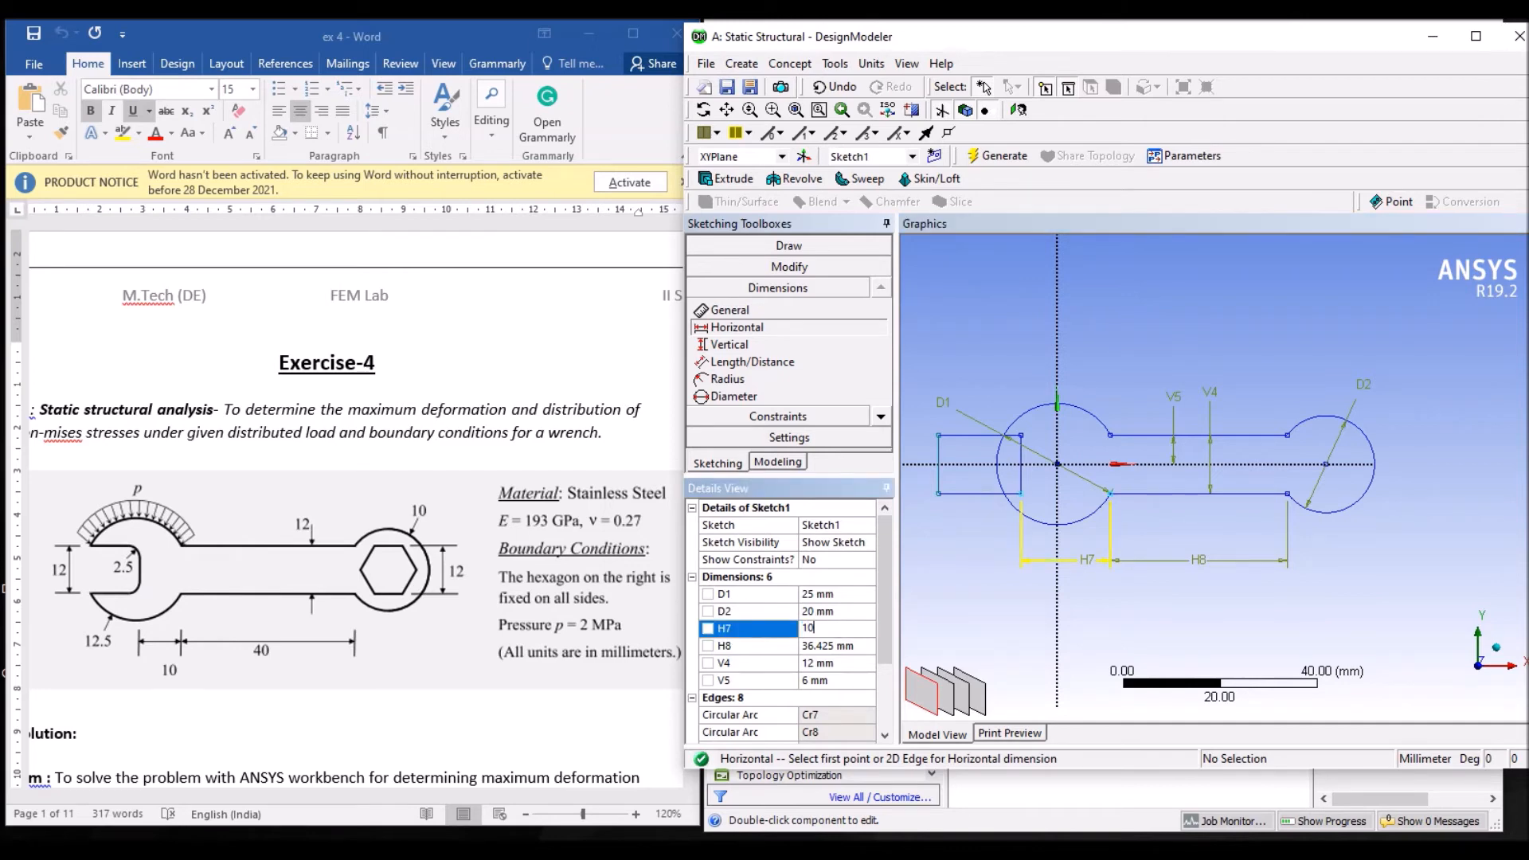
key("Return")
left_click(854, 646)
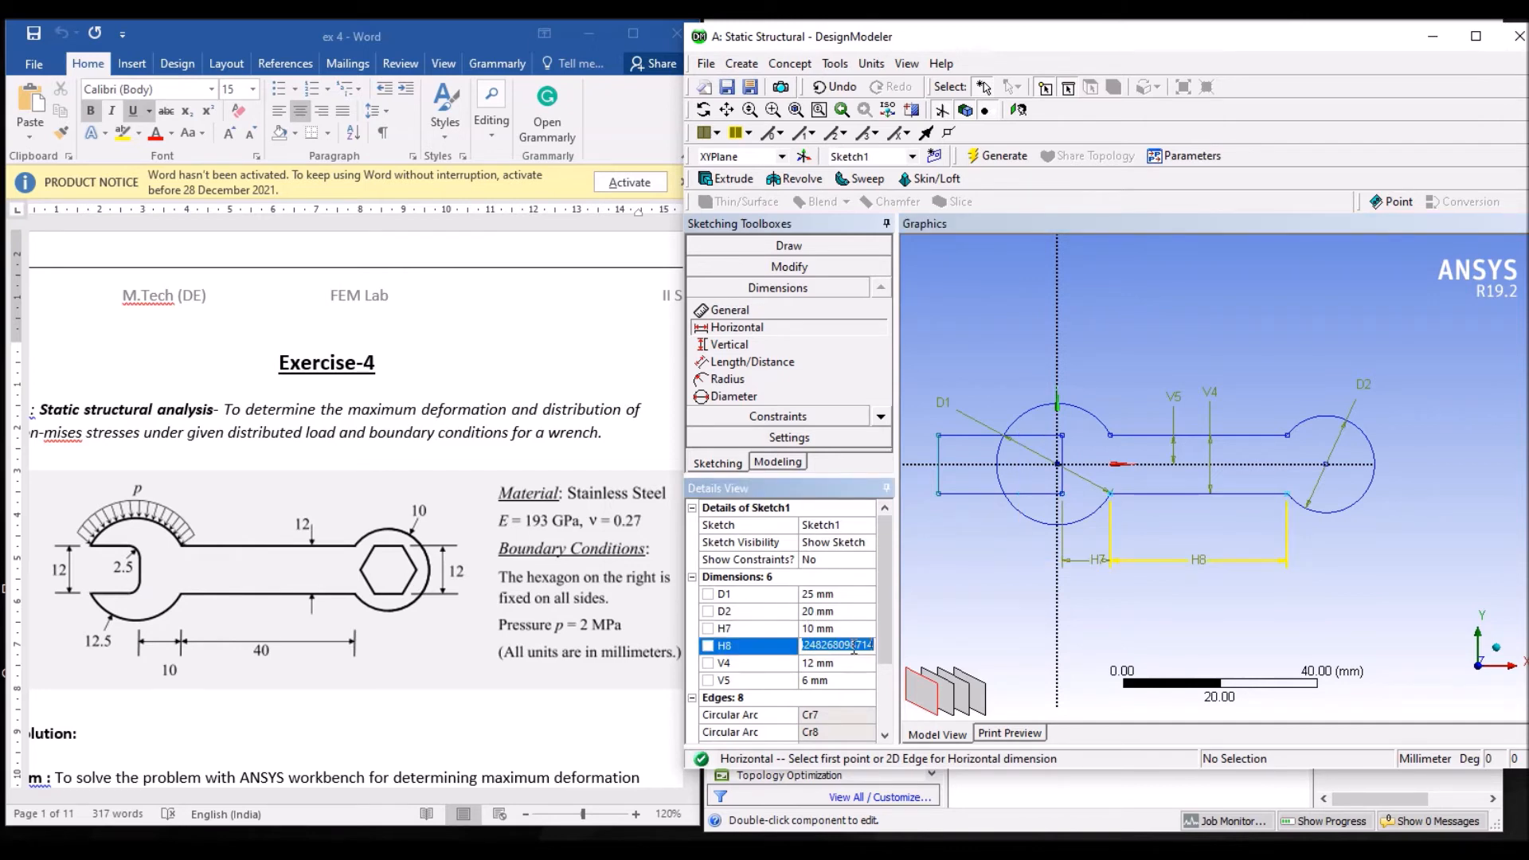
type("40")
key("Return")
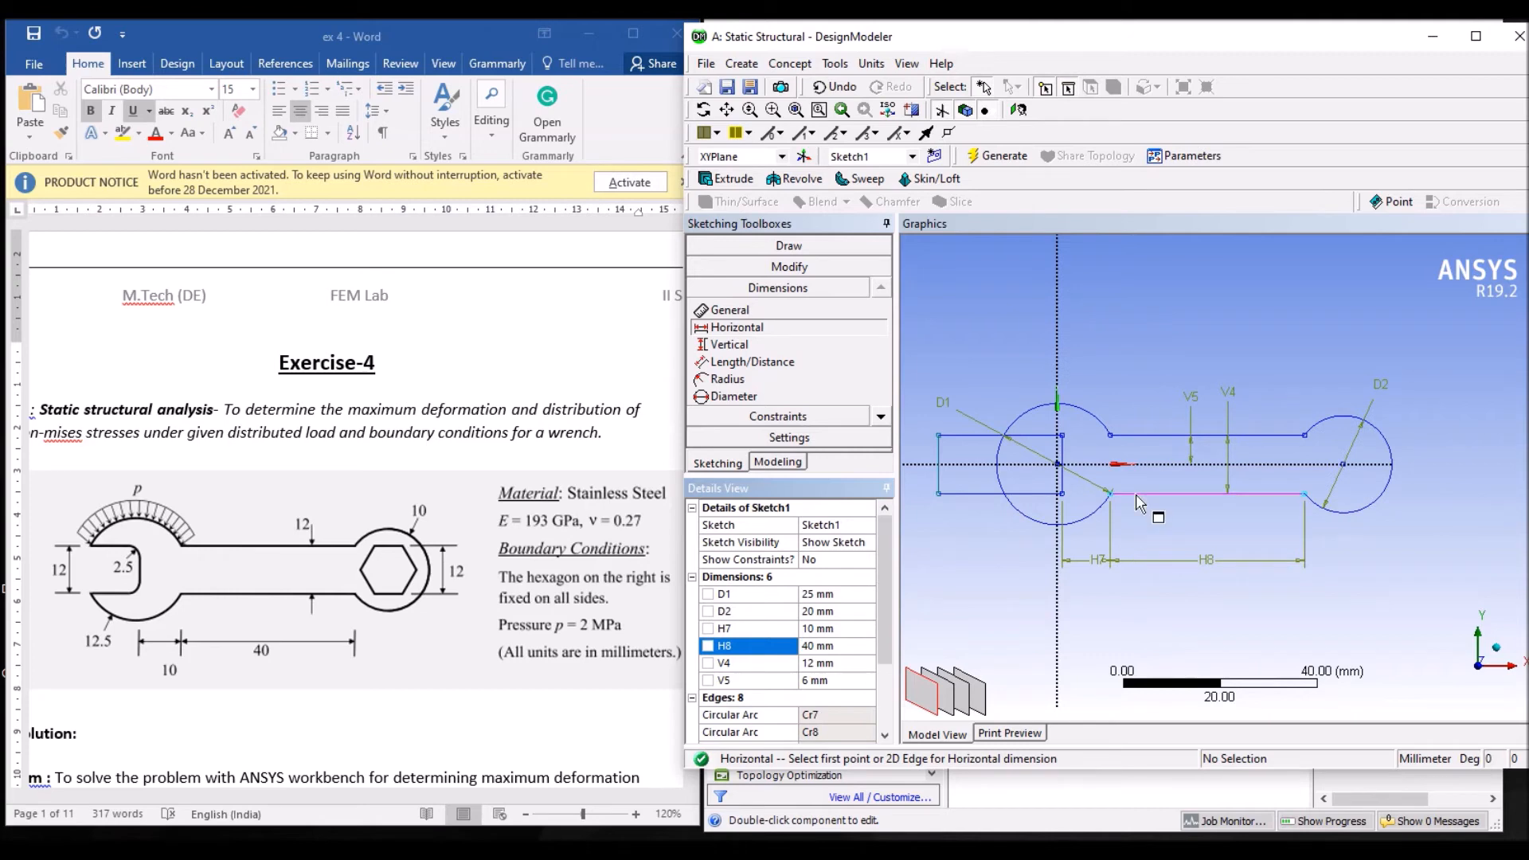
Fillet the rectangle's two inner corners inside the origin circle with a 2.5 mm radius
scroll(1075, 449, "up", 3)
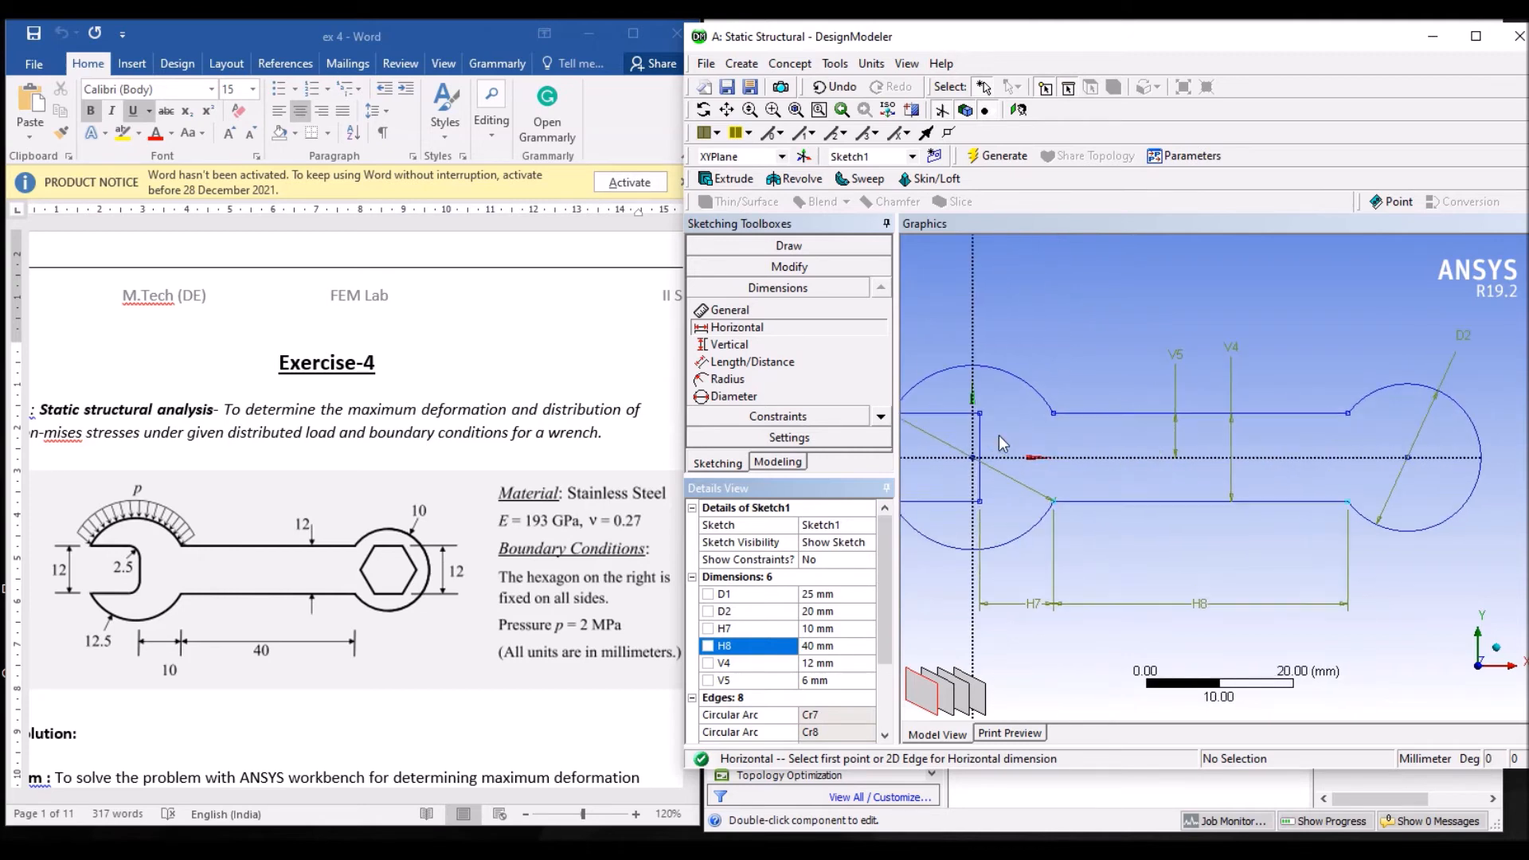
left_click(805, 268)
left_click(779, 289)
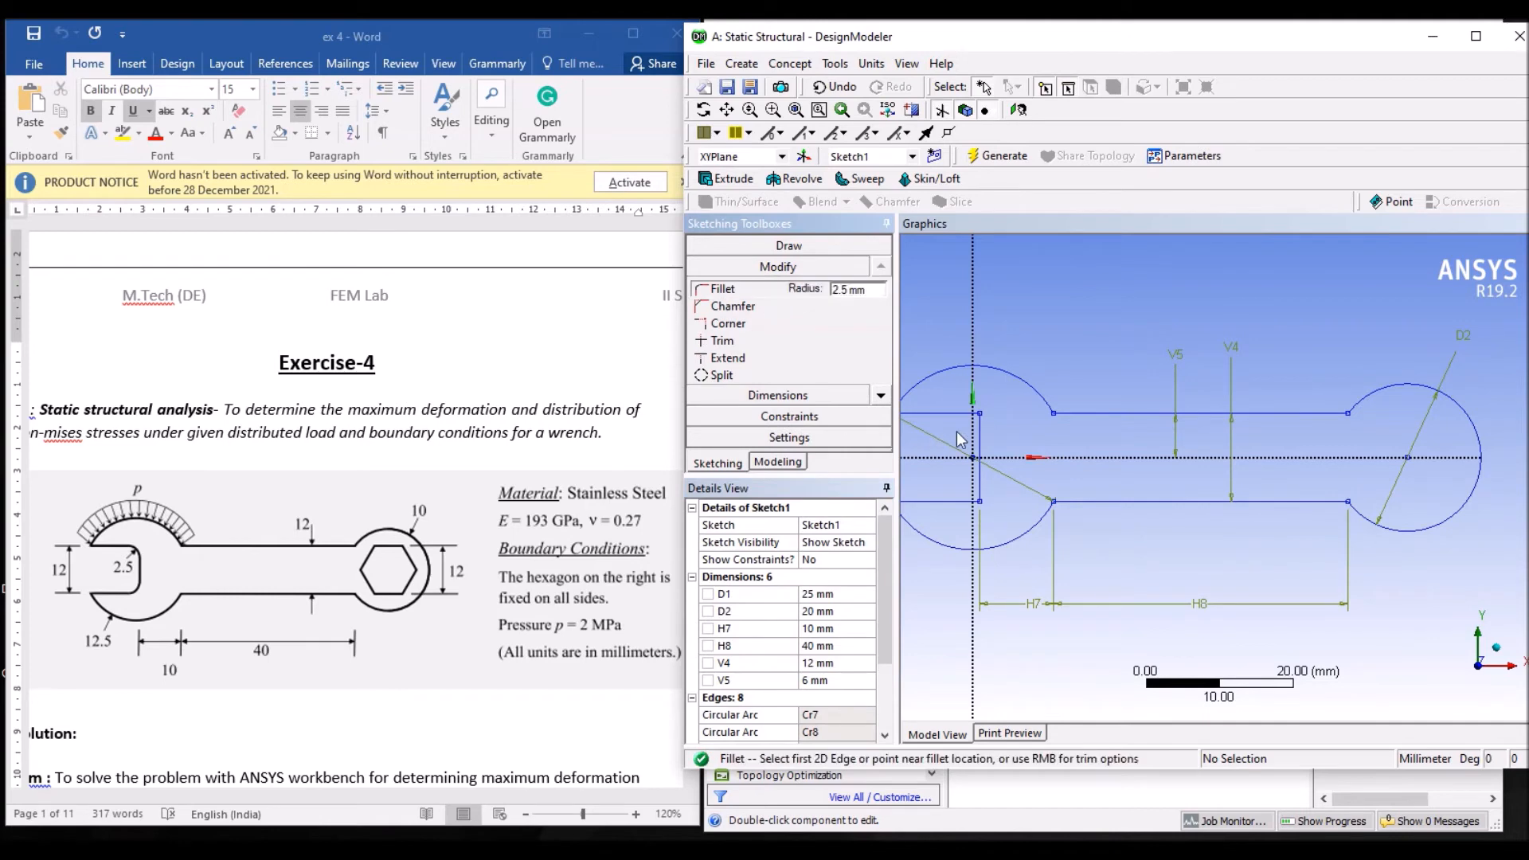
scroll(970, 434, "up", 1)
middle_click_drag(966, 422, 1112, 409, "ctrl")
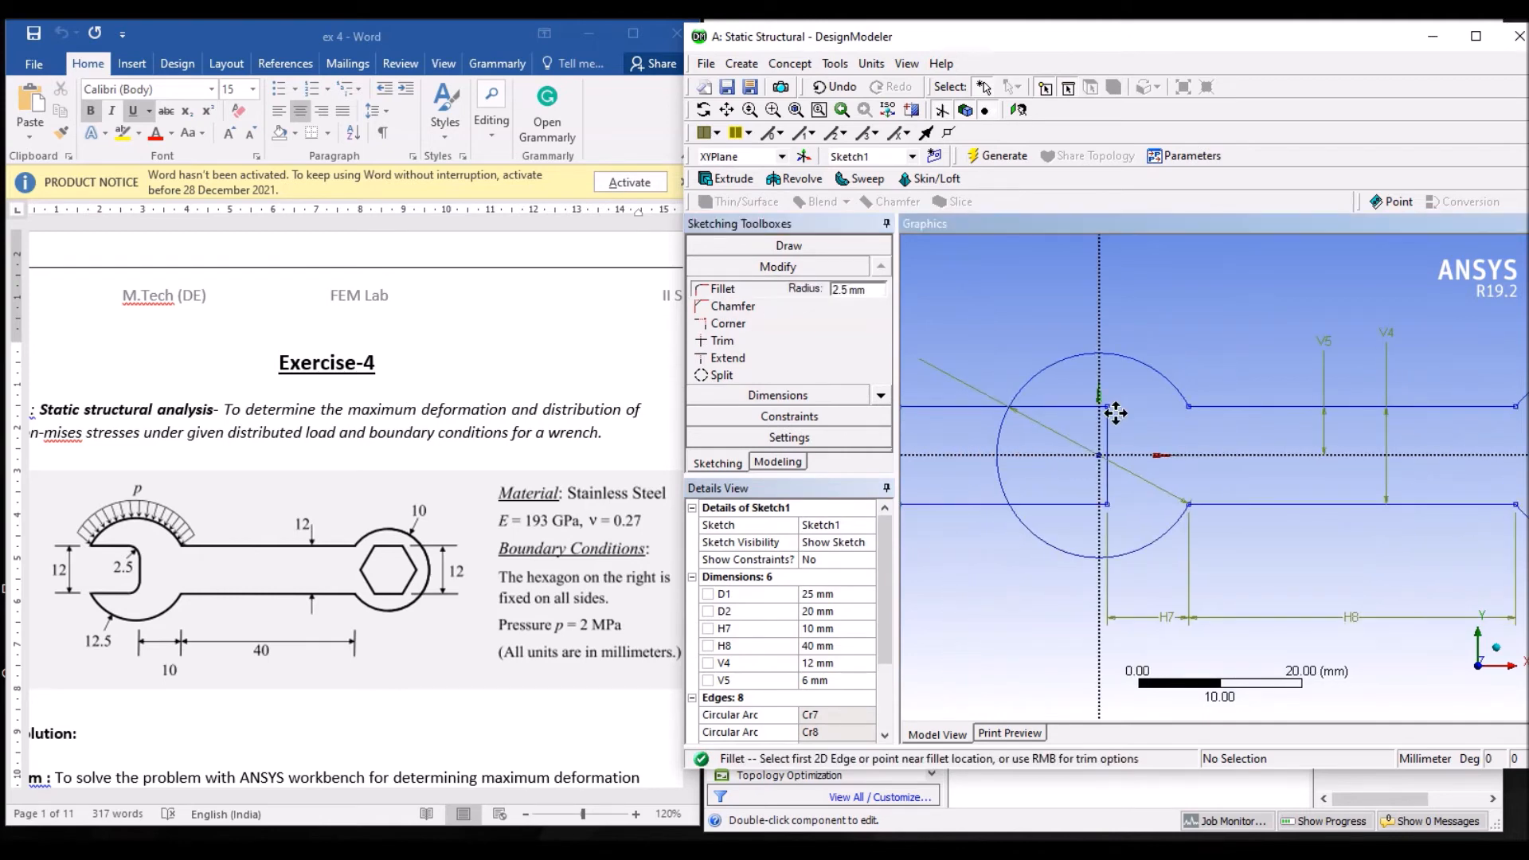
left_click(1069, 407)
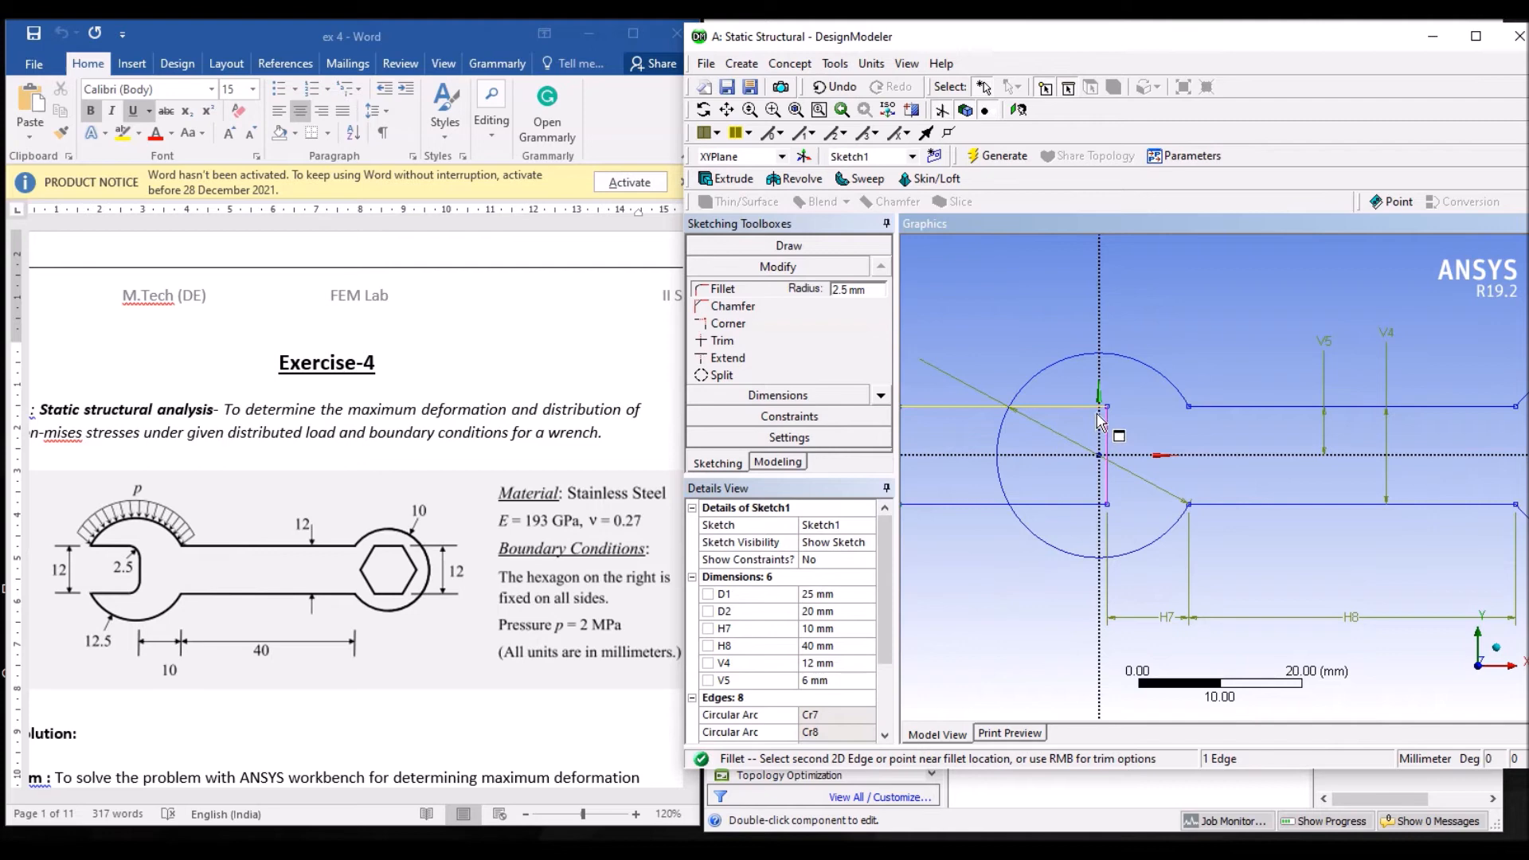
left_click(1107, 434)
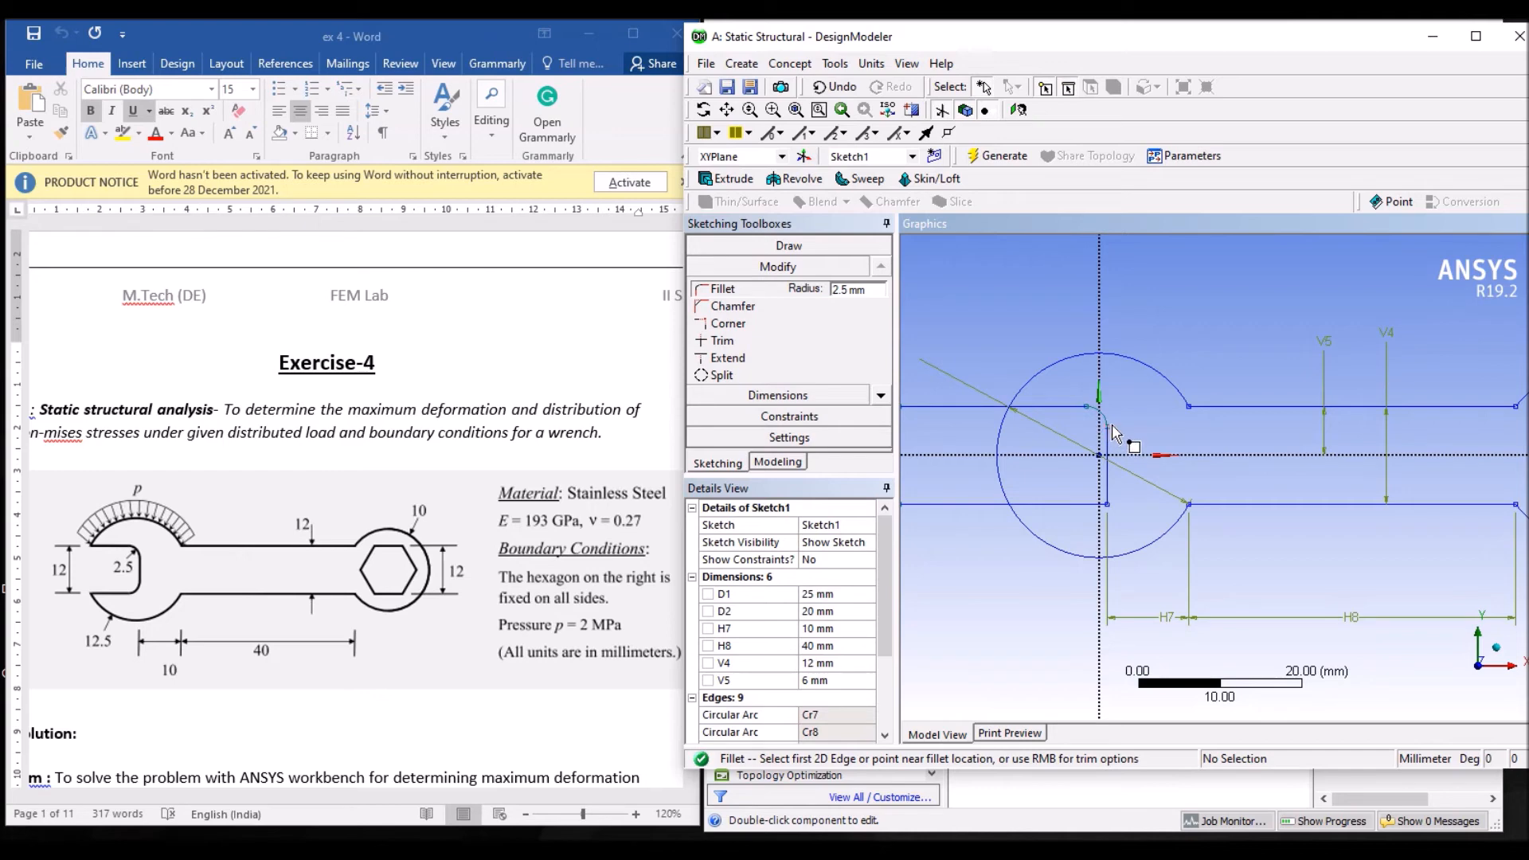
scroll(1115, 418, "up", 2)
left_click(1074, 393)
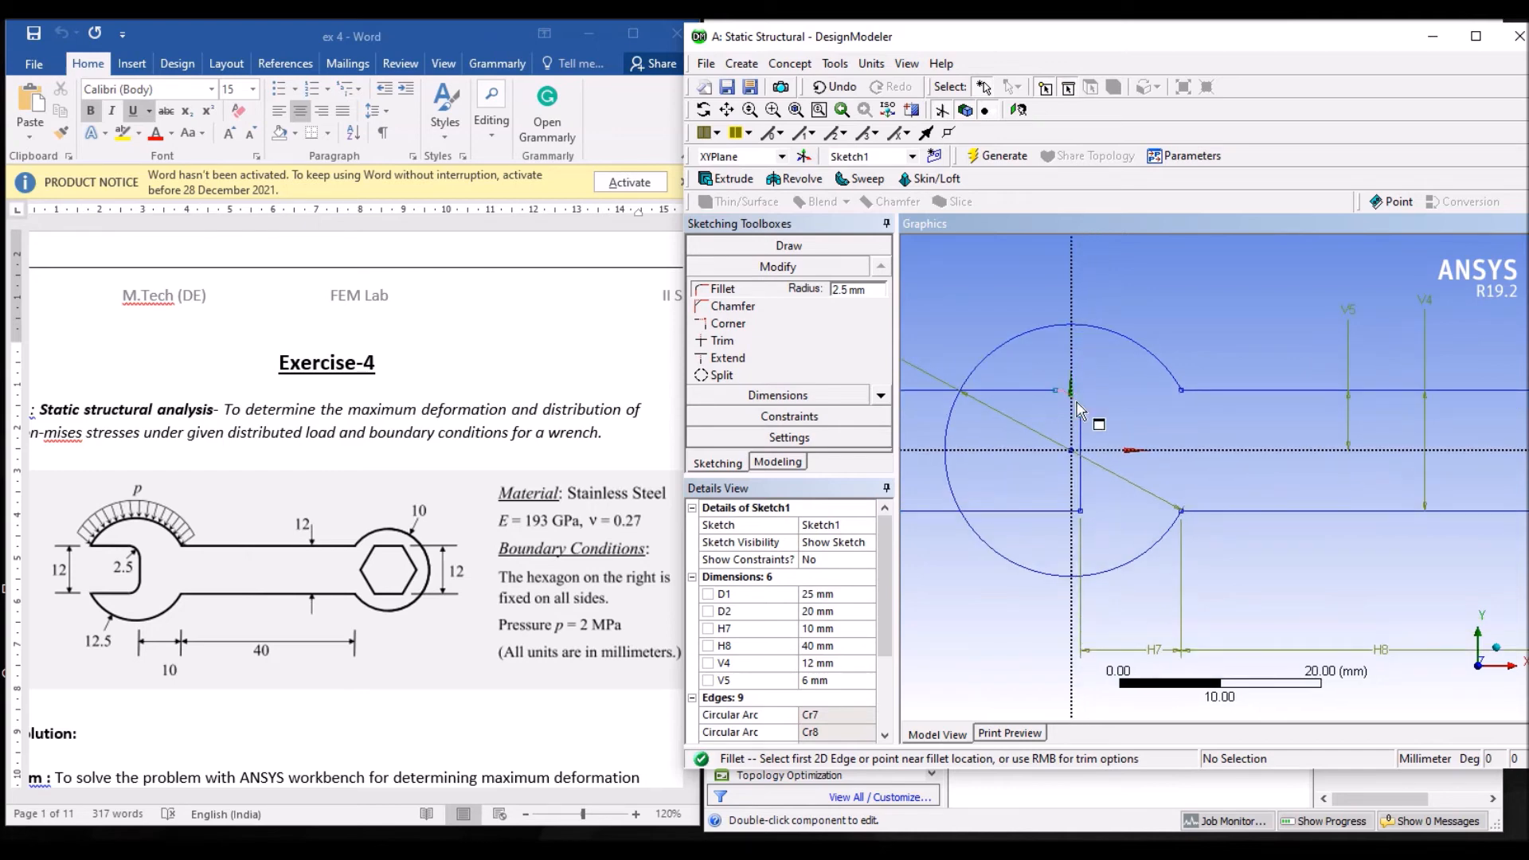
left_click(1081, 498)
left_click(1090, 513)
scroll(1115, 498, "down", 1)
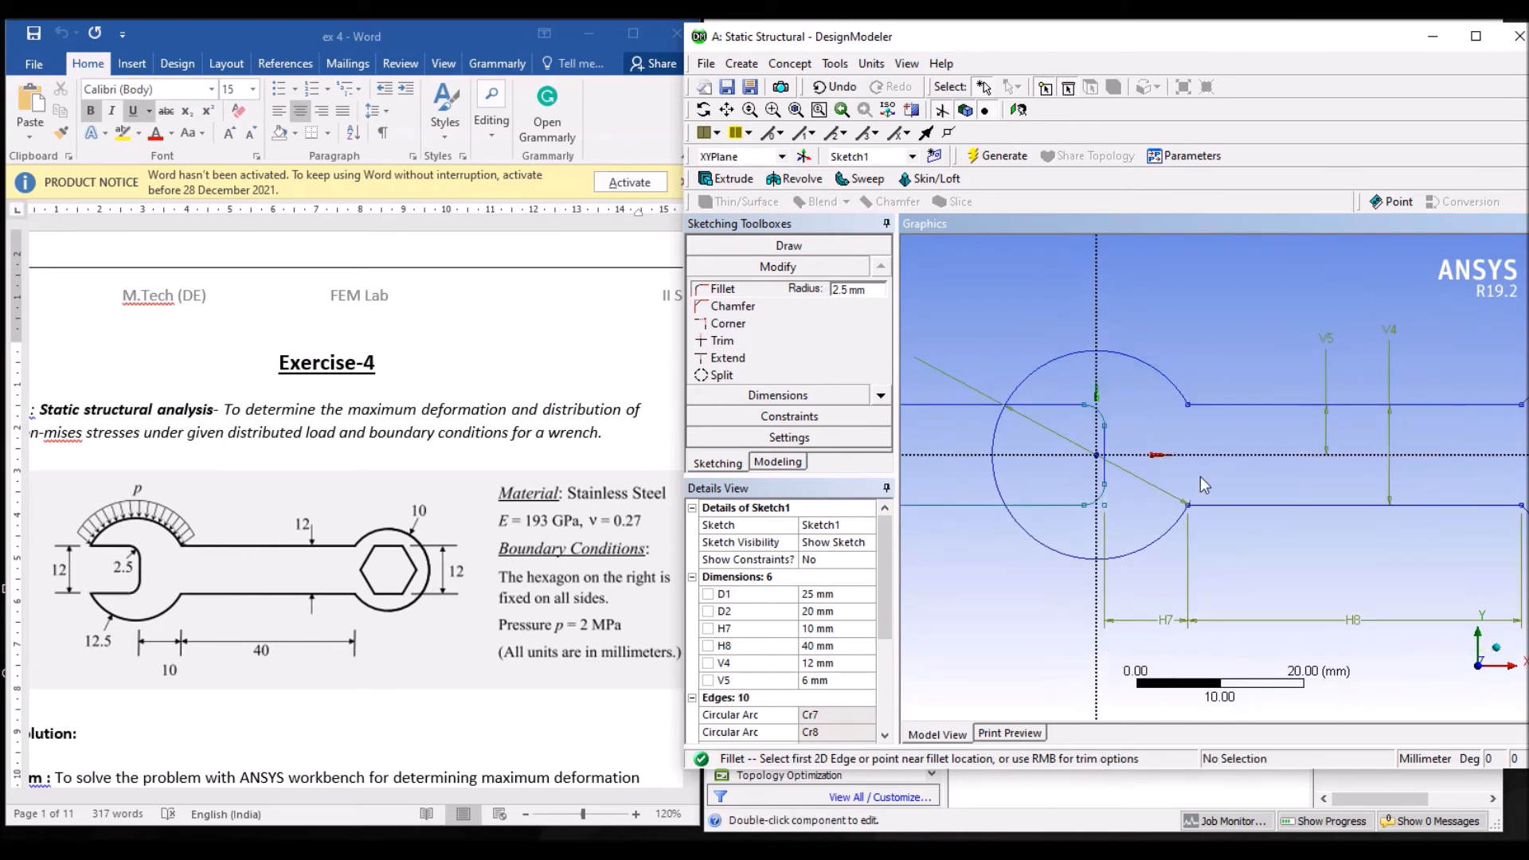
Trim the rectangle's parts outside the origin circle and the circle's left arc between the horizontal edges to open the jaw
middle_click_drag(1219, 456, 1183, 341)
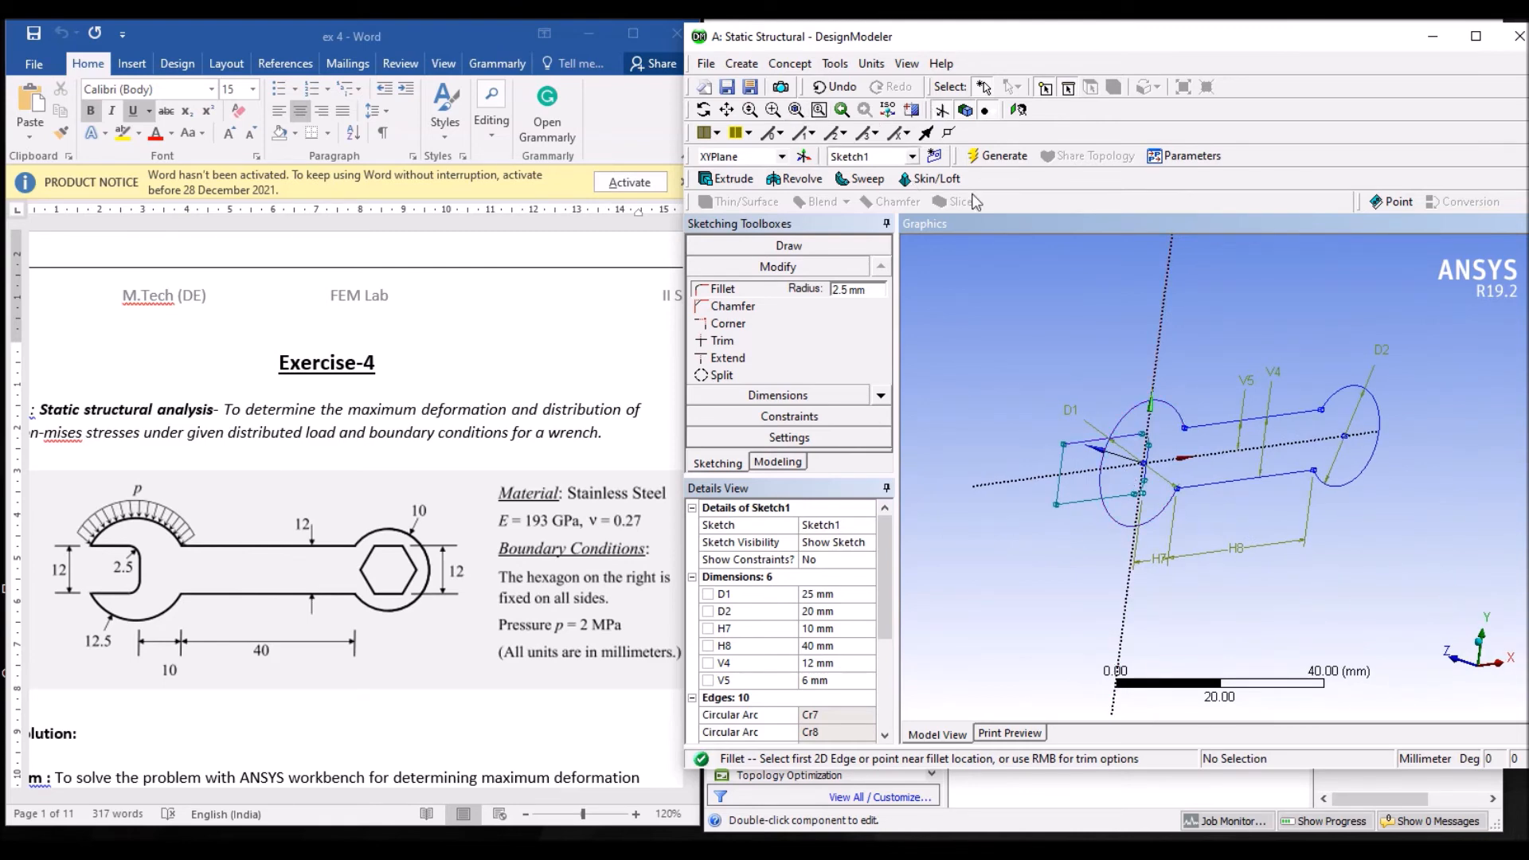
left_click(1018, 109)
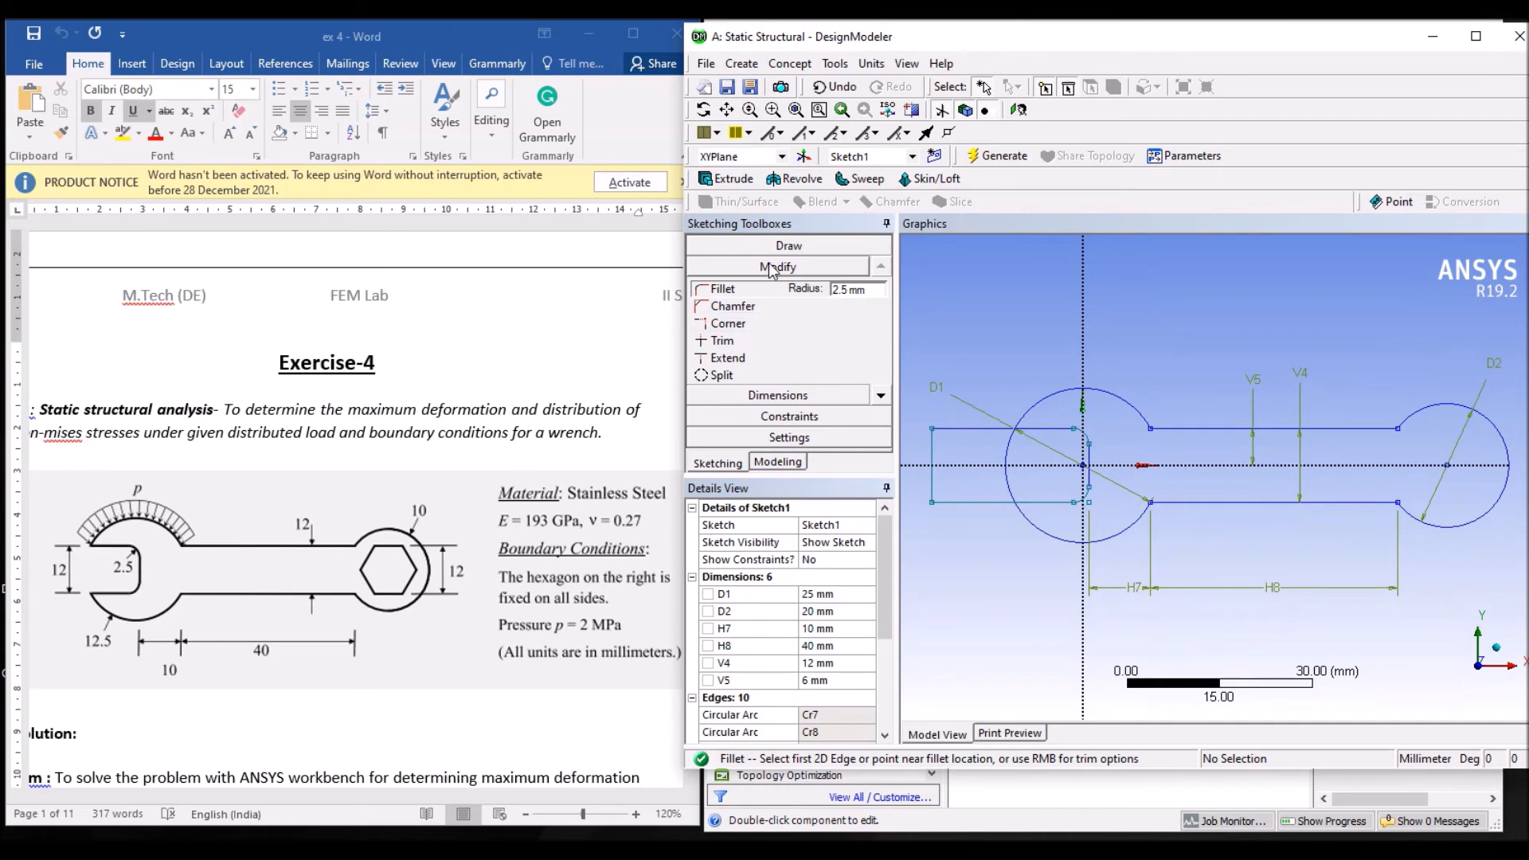
left_click(744, 337)
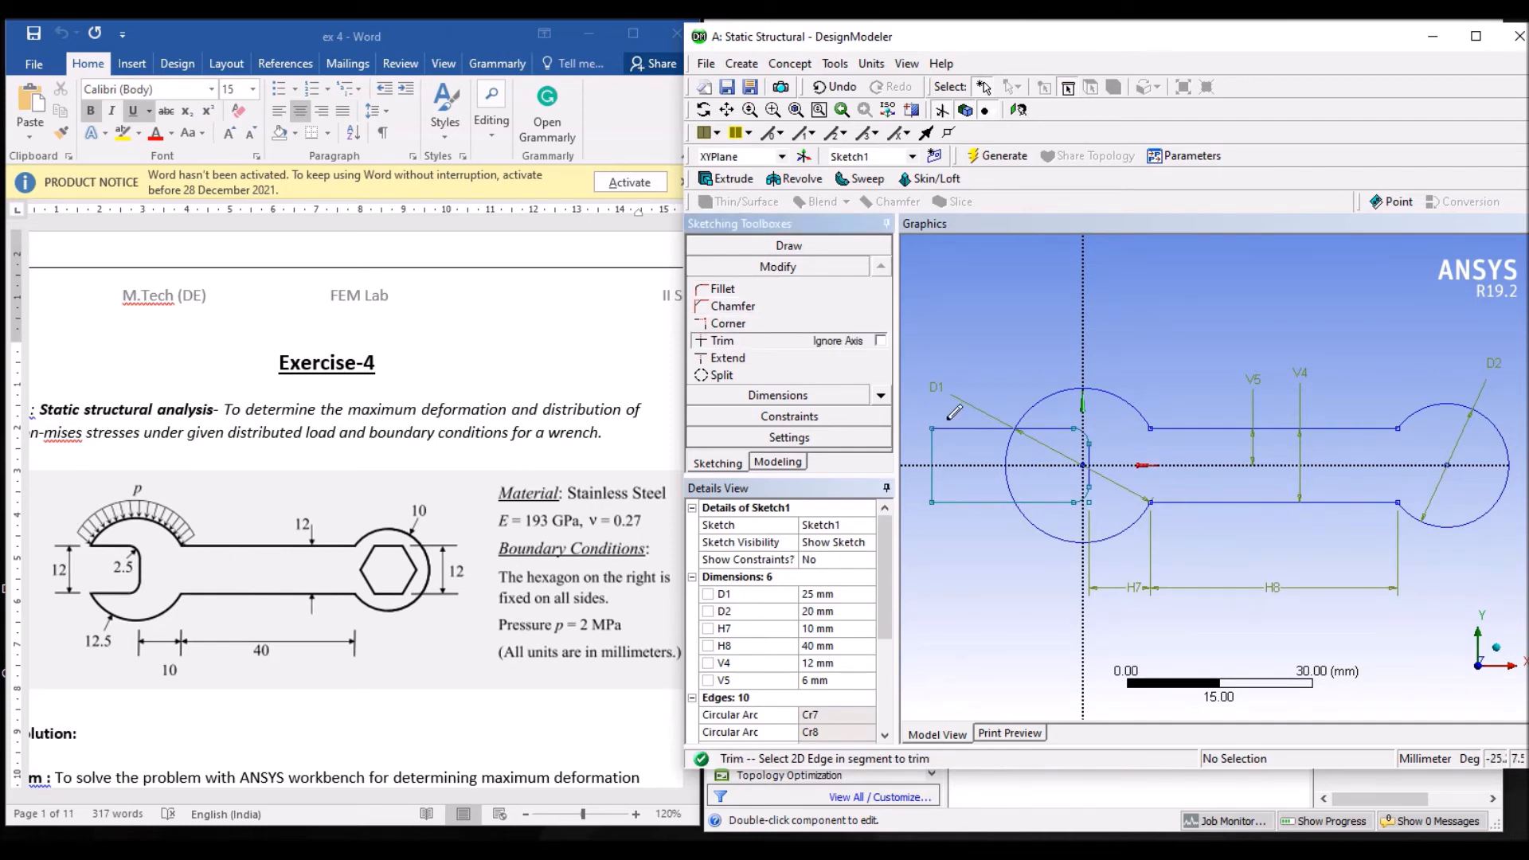
left_click(934, 439)
left_click(933, 482)
left_click(961, 501)
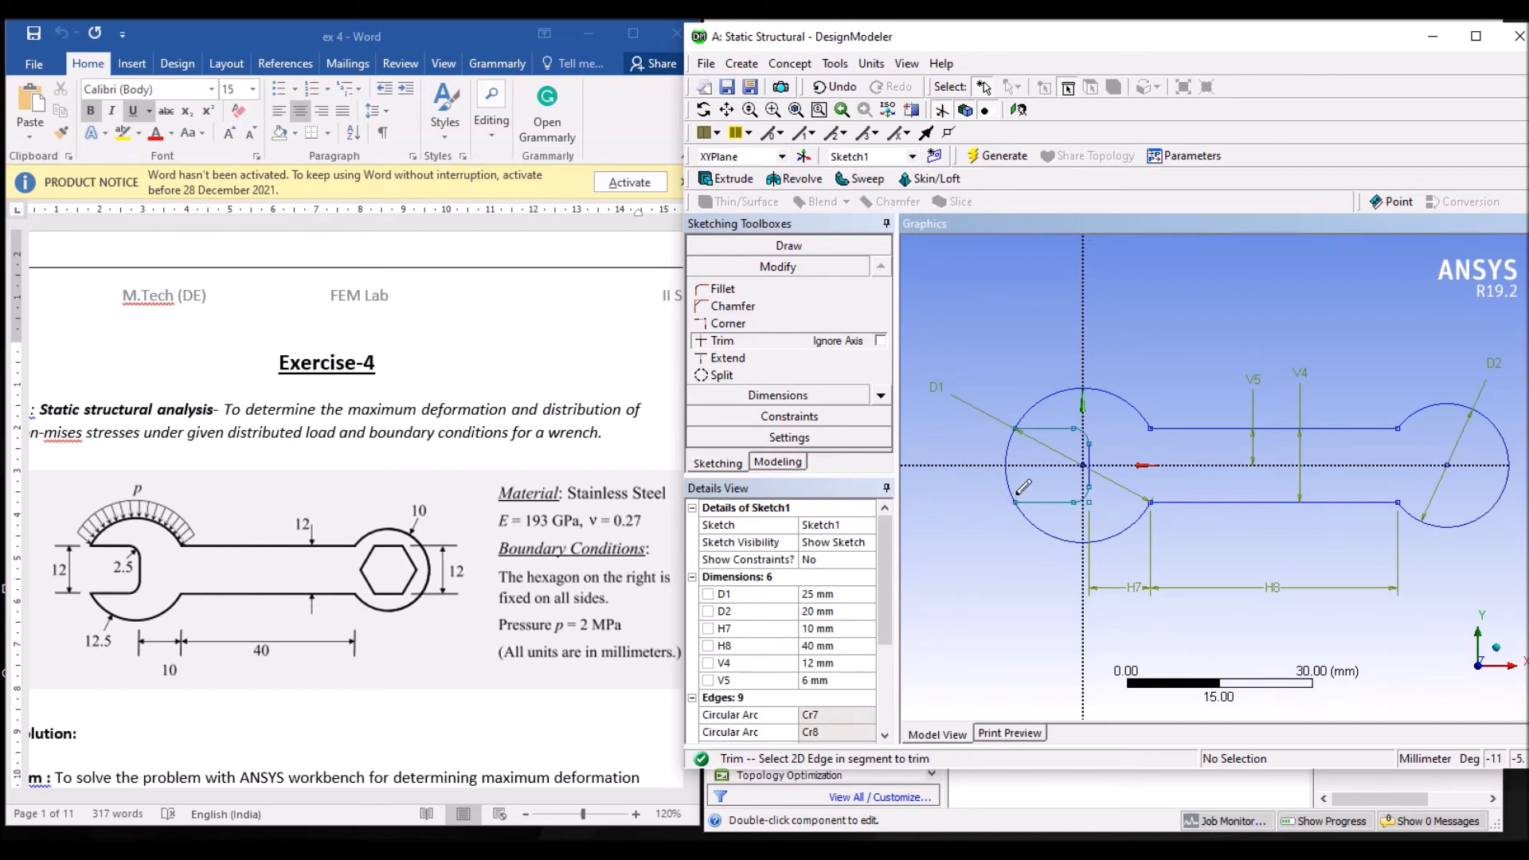
left_click(1011, 443)
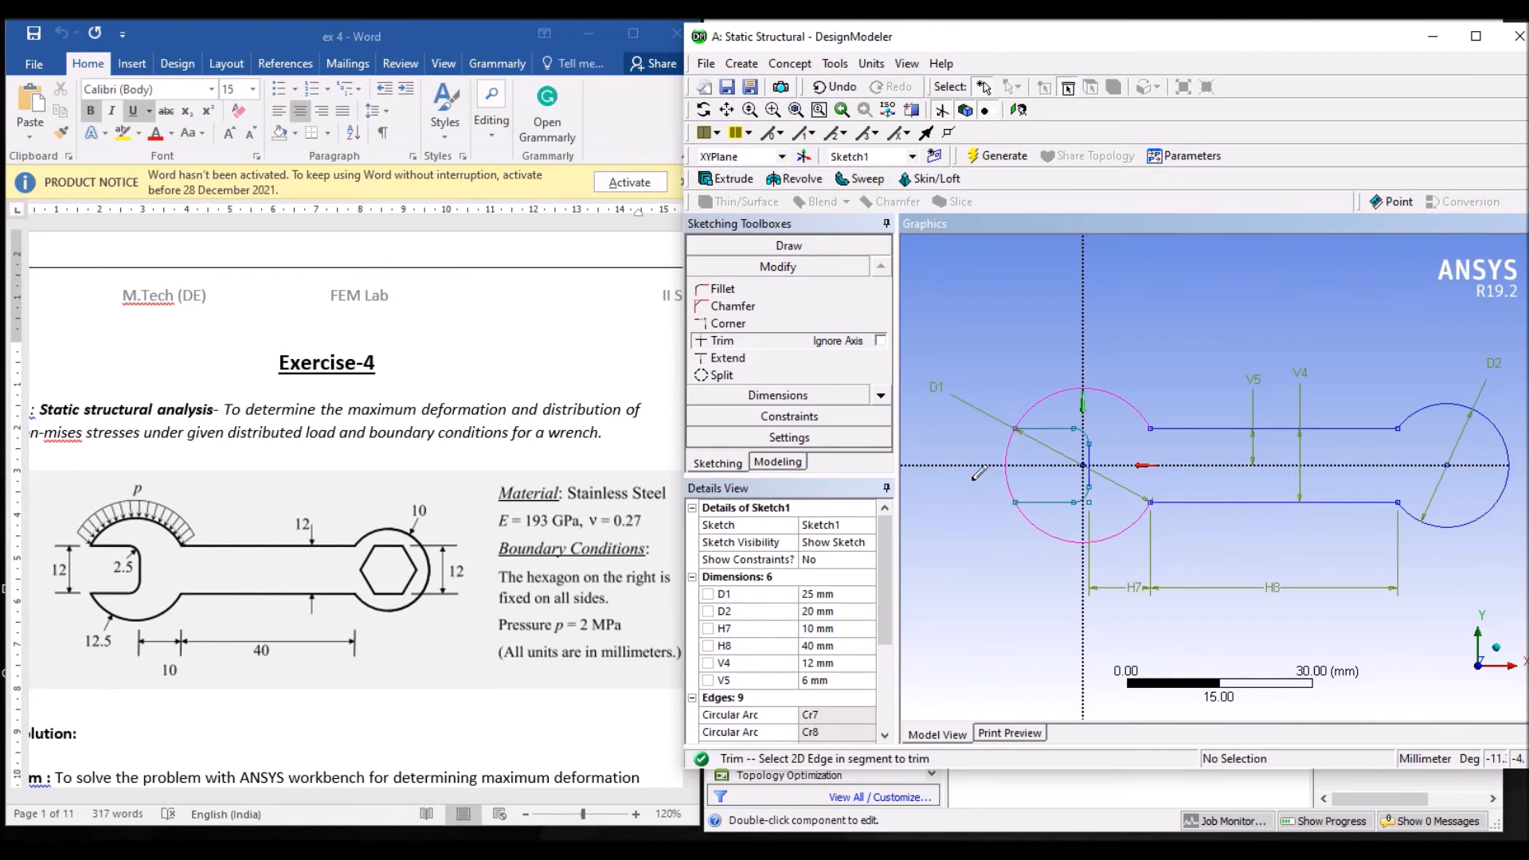
Draw a six-sided polygon about 10.9 mm across flats, centred in the right circle with its top edge horizontal
scroll(1052, 478, "up", 1)
scroll(1139, 452, "down", 3)
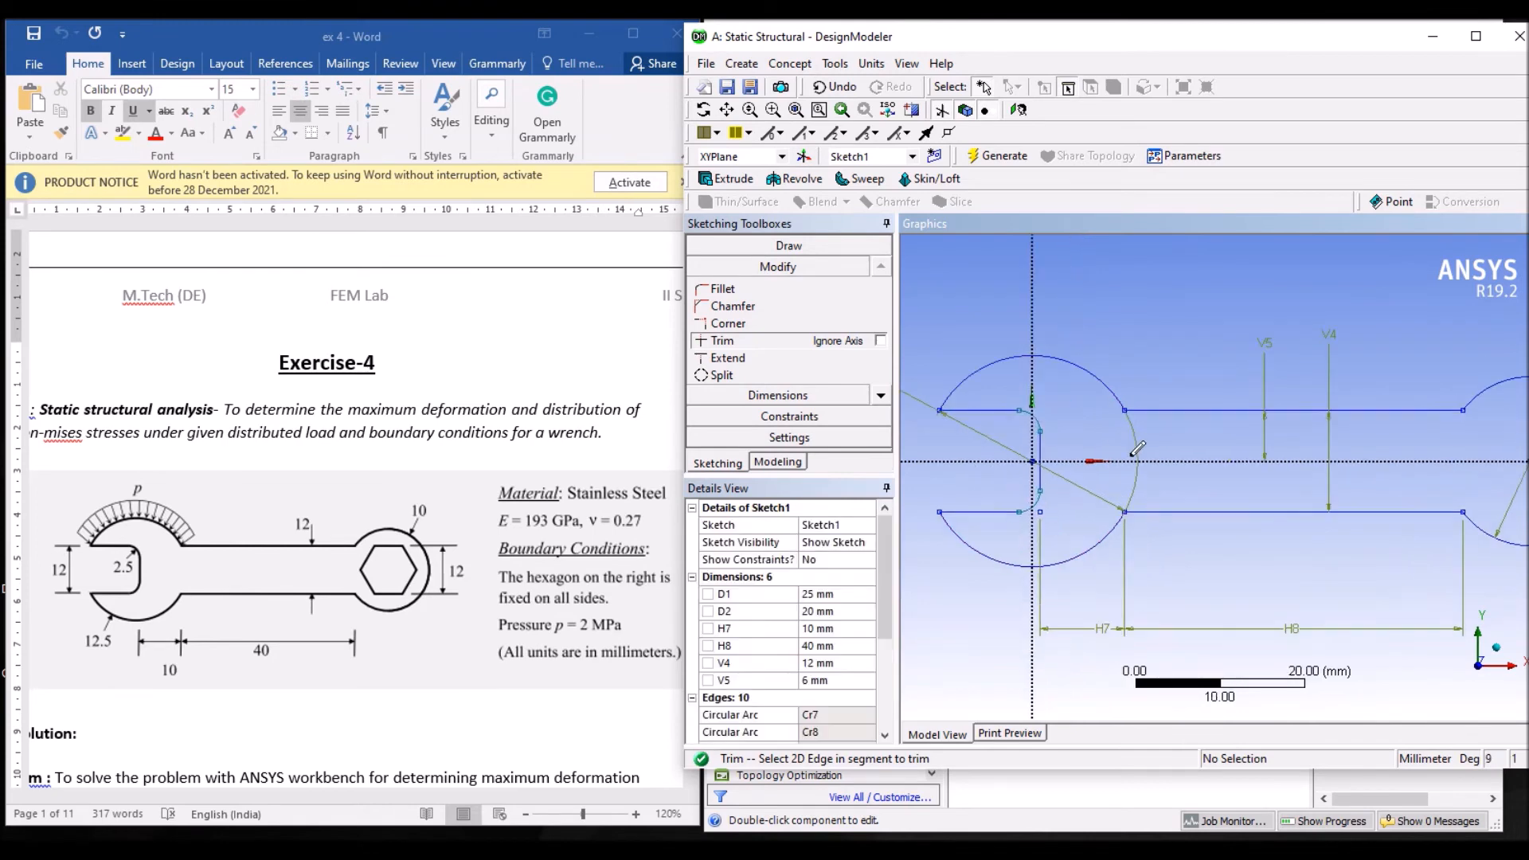
mouse_move(1156, 465)
middle_mouse_down("ctrl")
mouse_move(1081, 457)
mouse_move(1156, 493)
middle_mouse_up("ctrl")
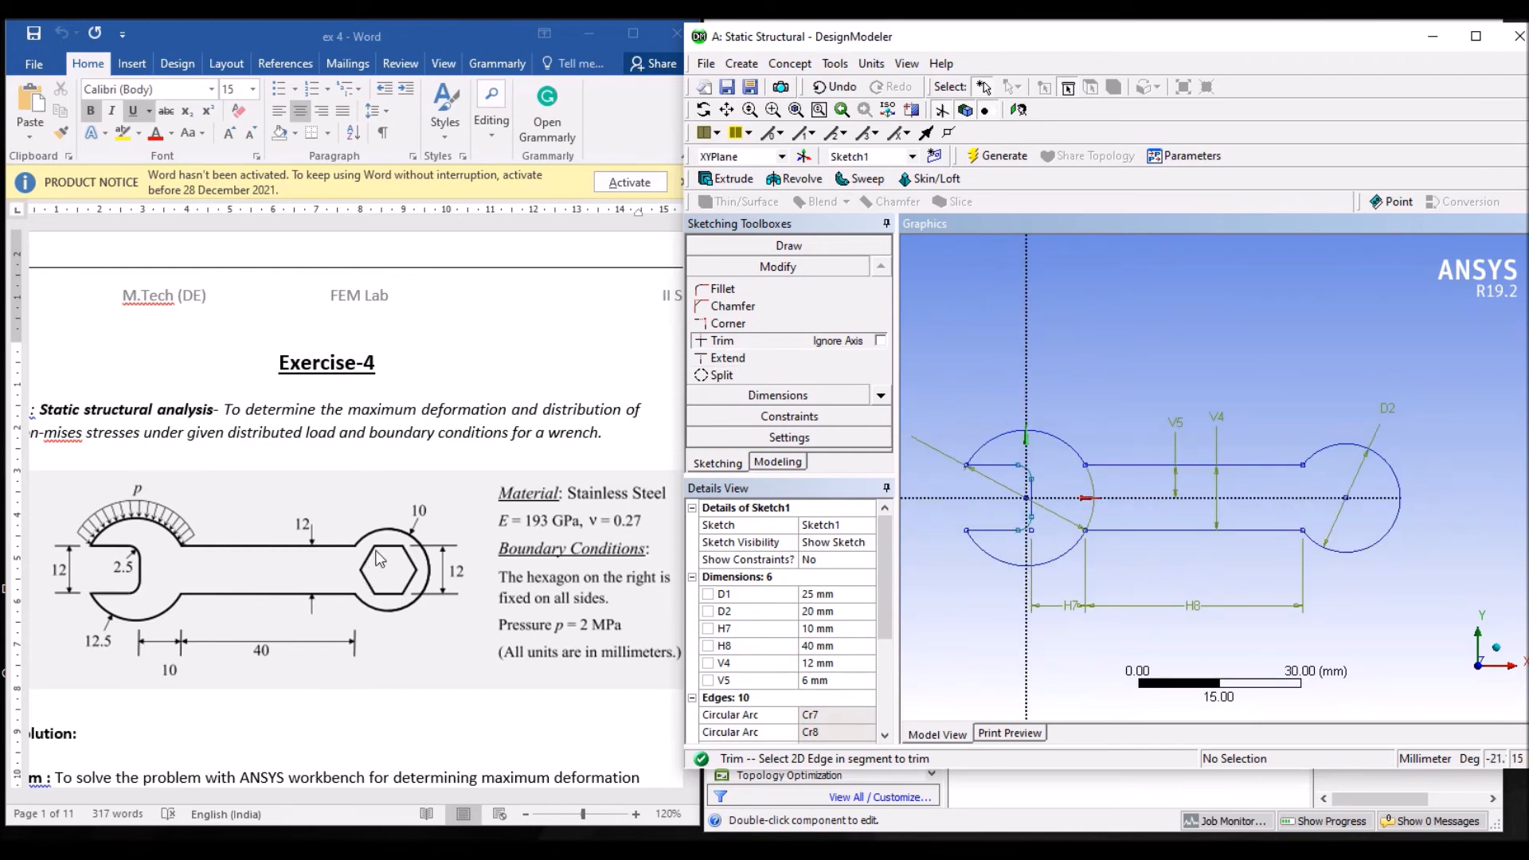
left_click(800, 249)
left_click(799, 249)
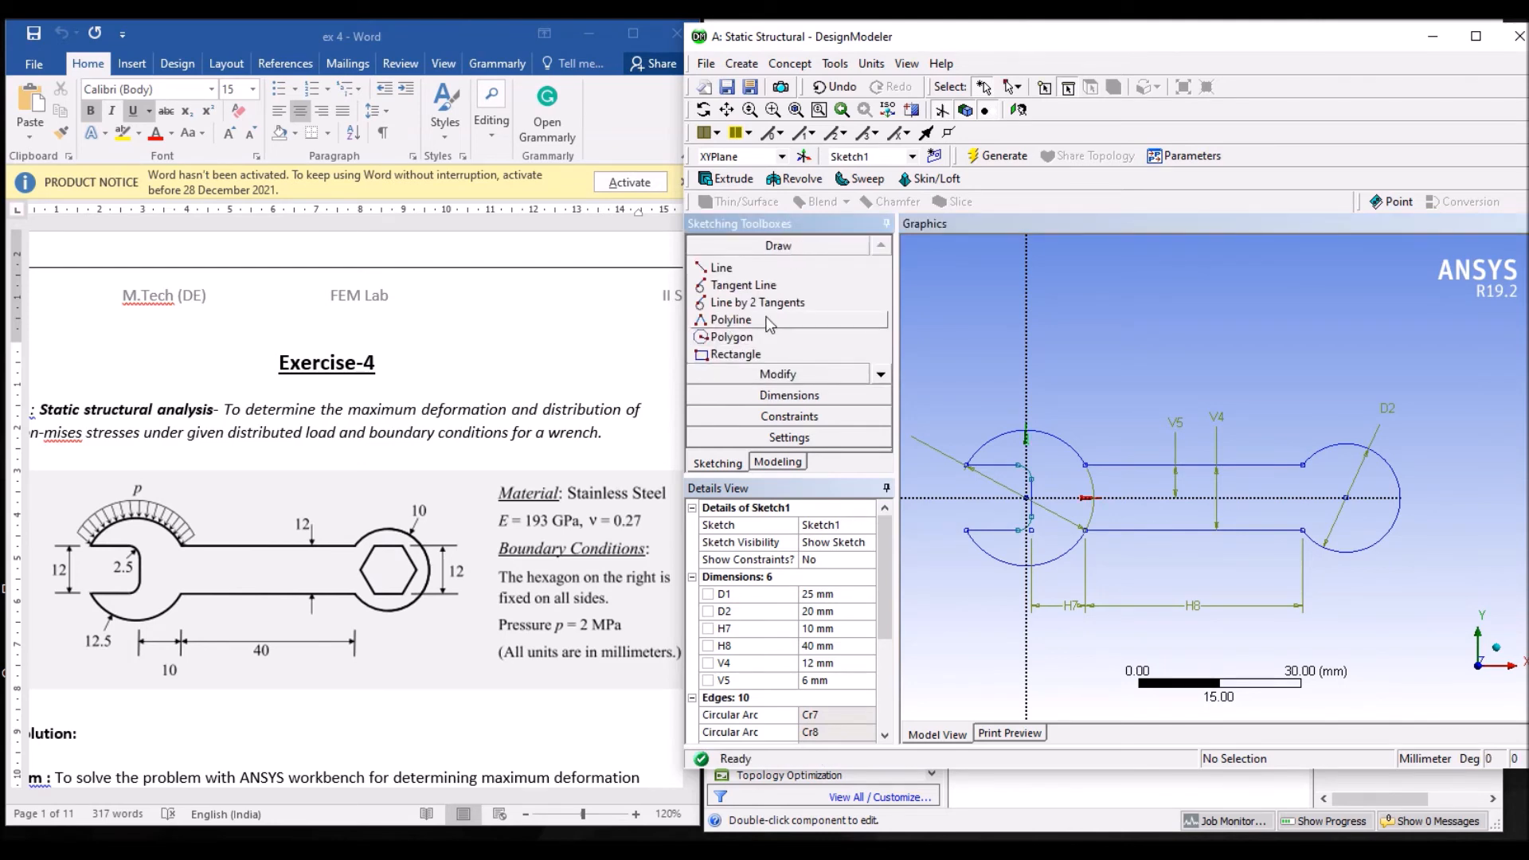
left_click(879, 375)
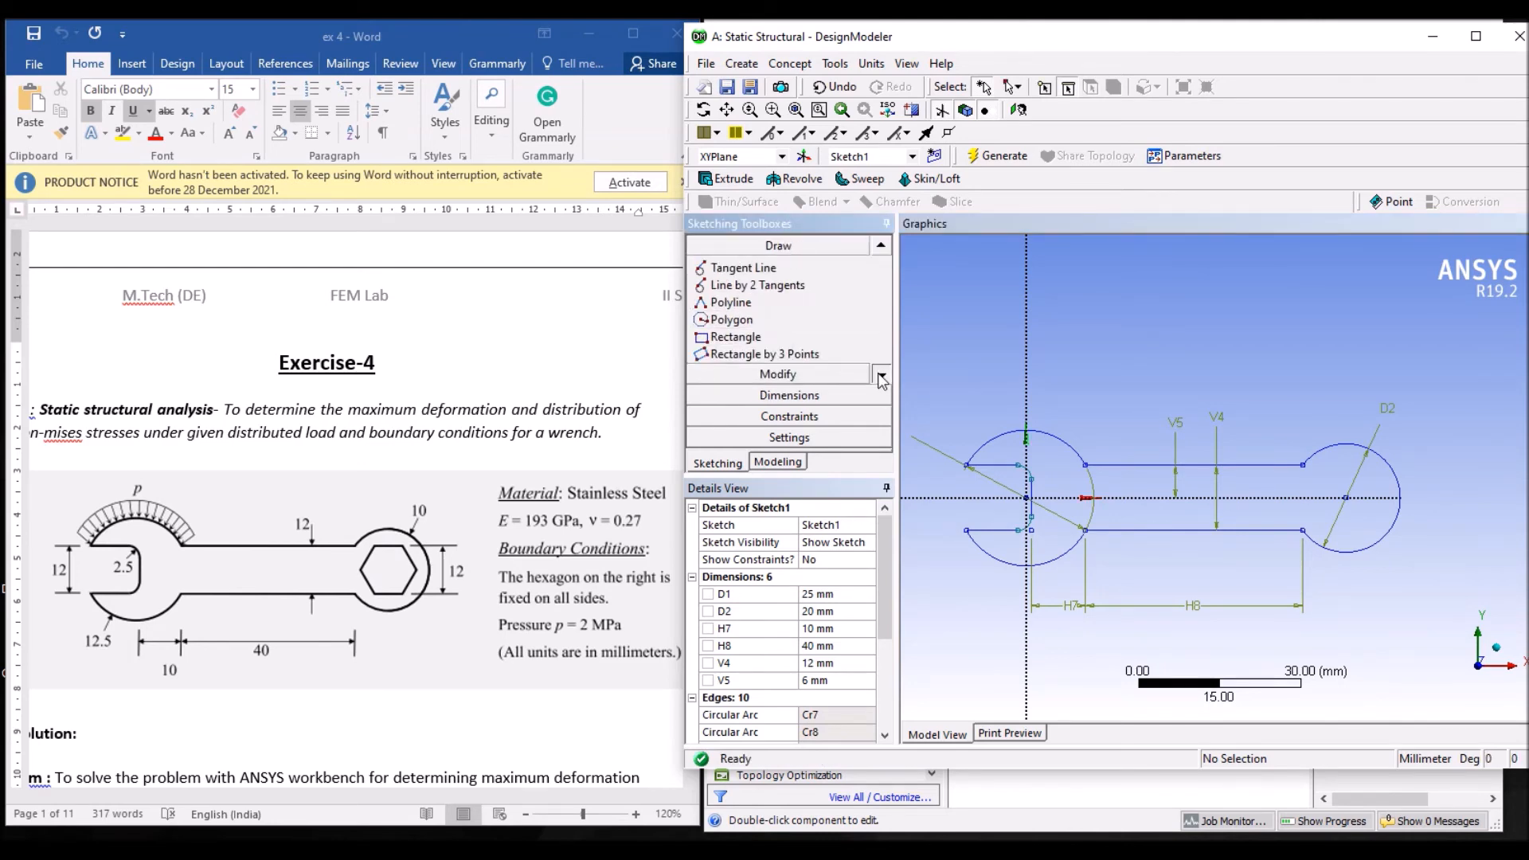
left_click(881, 376)
left_click(772, 306)
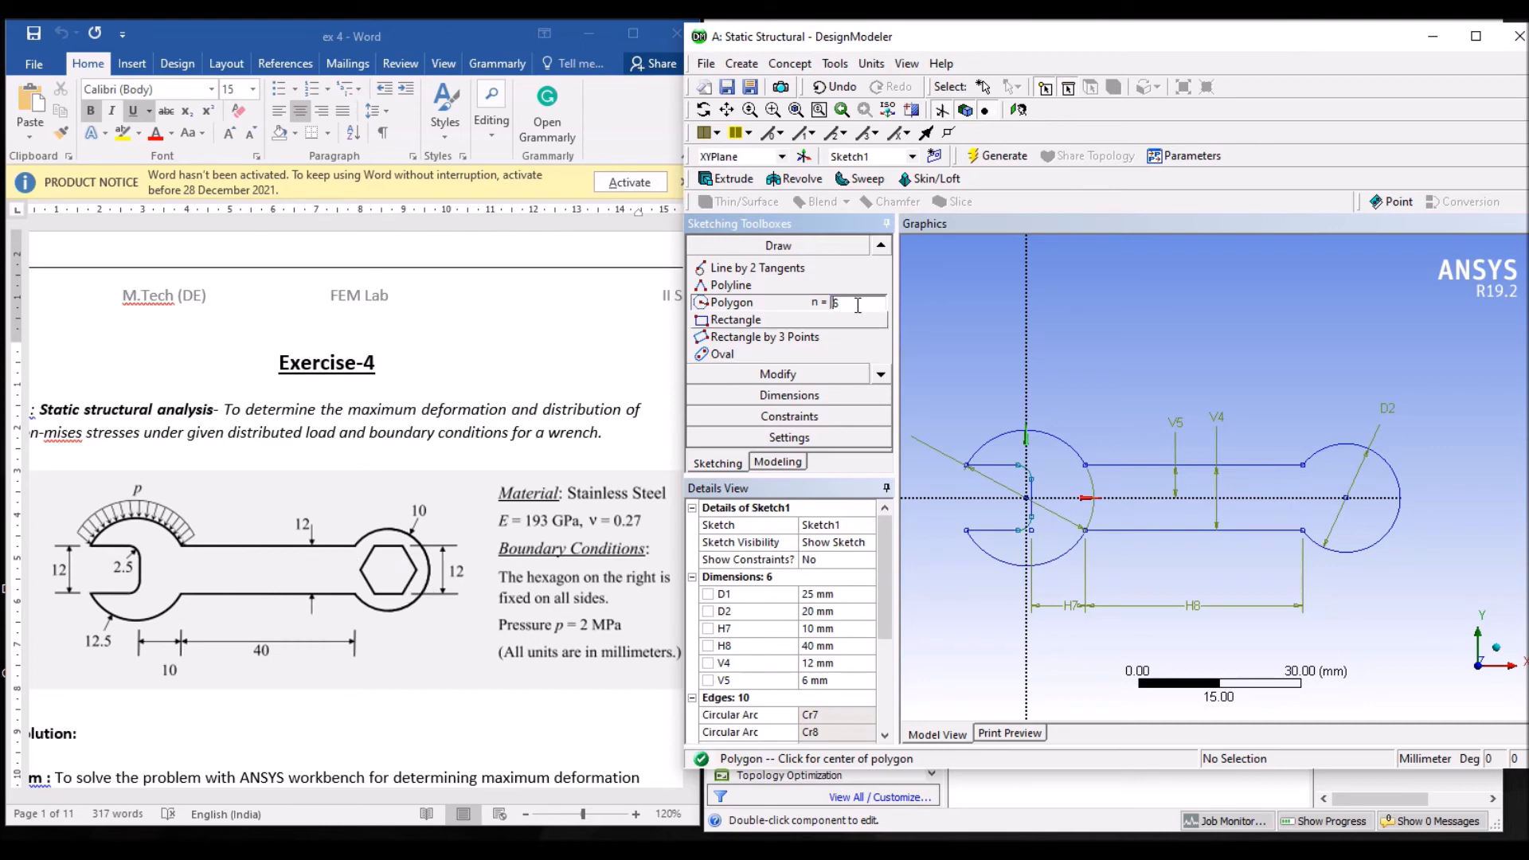
left_click(1345, 495)
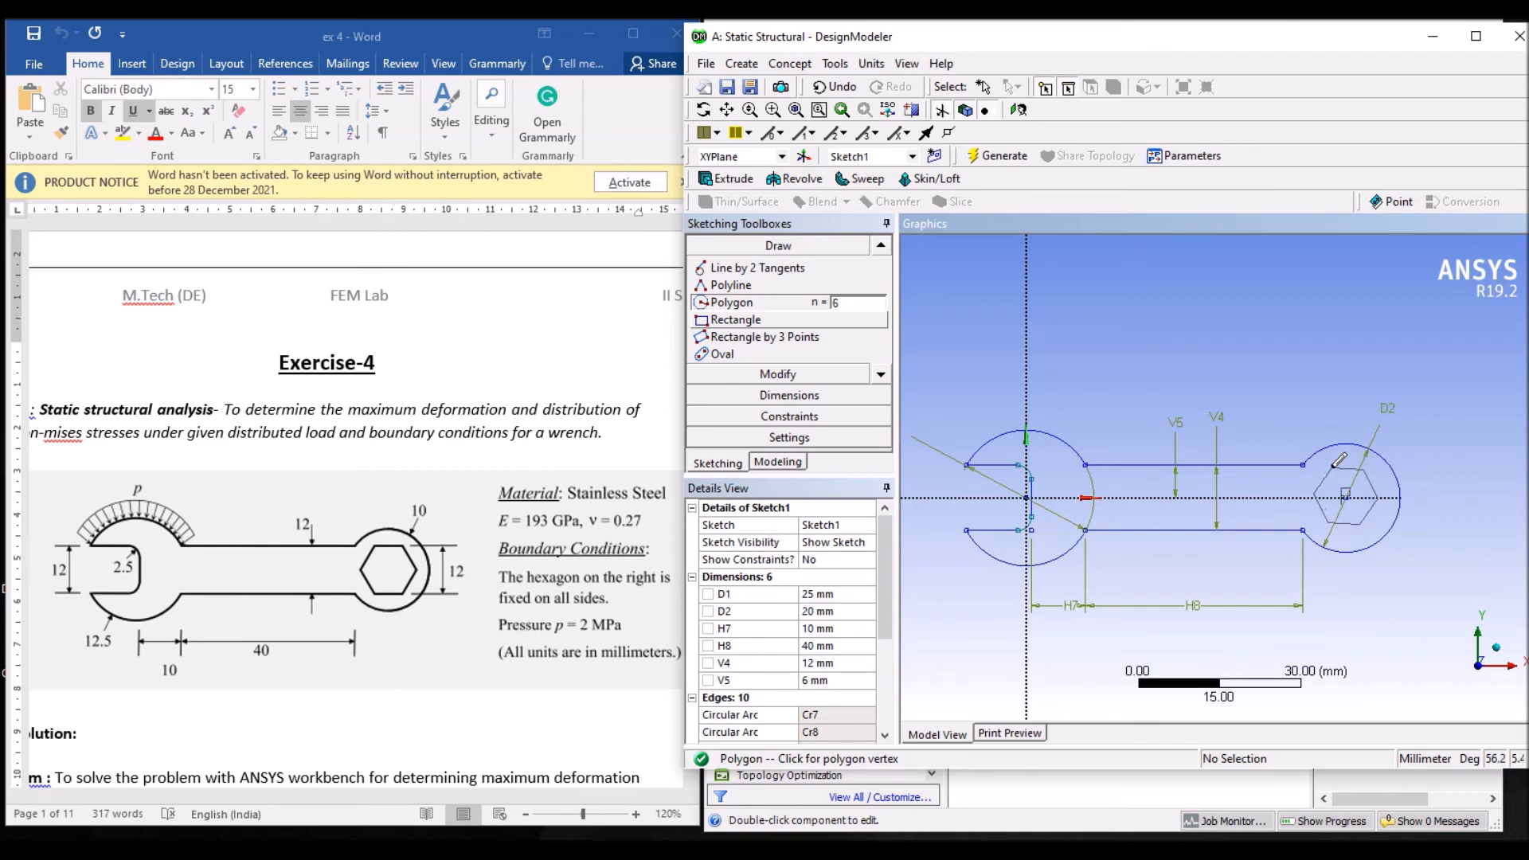
scroll(1336, 467, "up", 2)
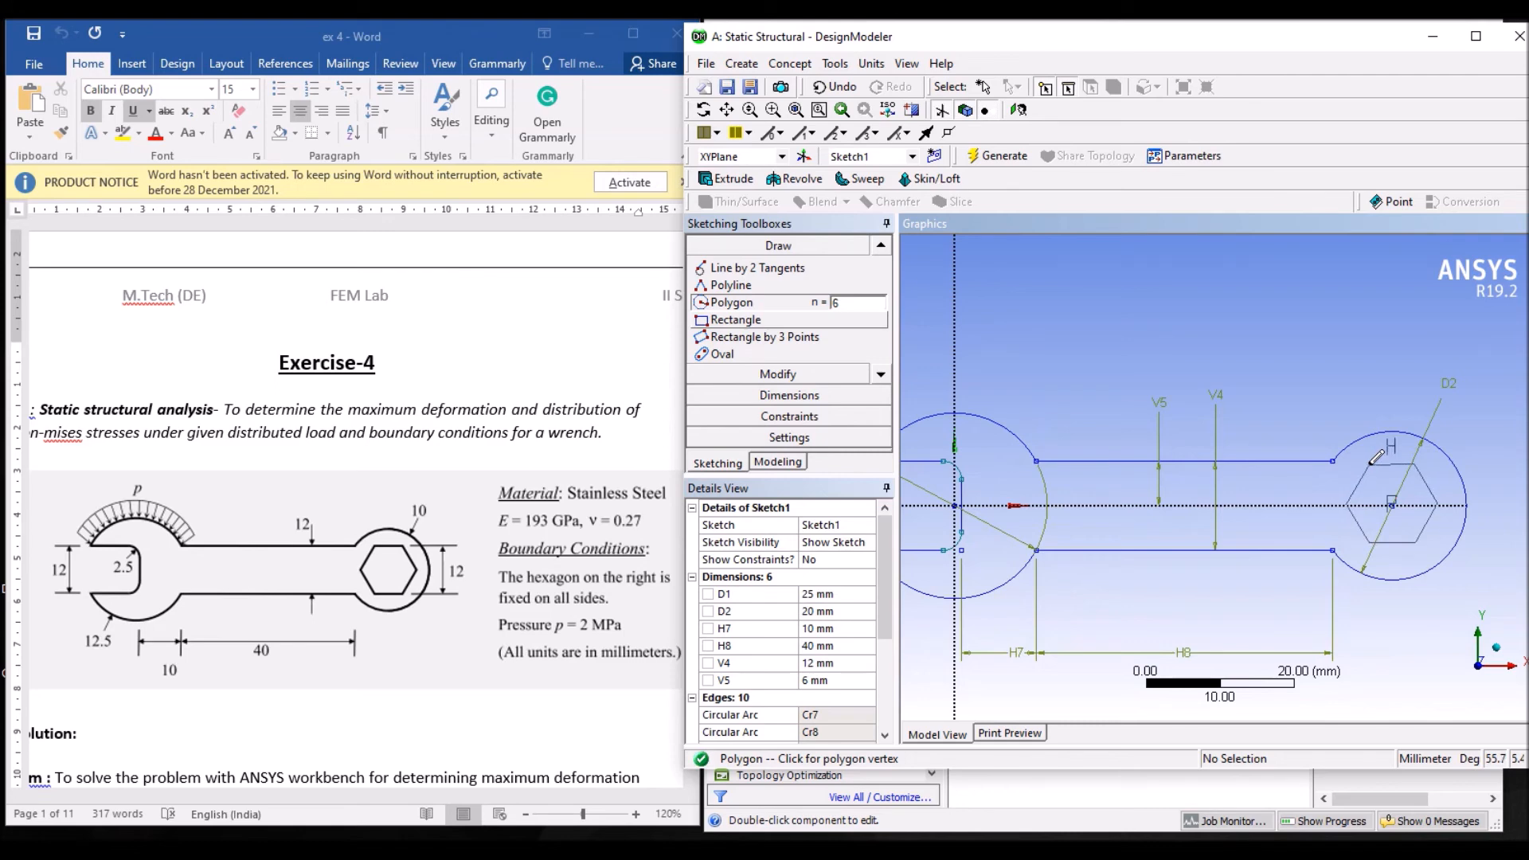
left_click(1370, 461)
Add a vertical dimension between the hexagon's top and bottom edges and set it to 12 mm
middle_click_drag(1358, 406, 1107, 412, "ctrl")
scroll(1104, 418, "up", 1)
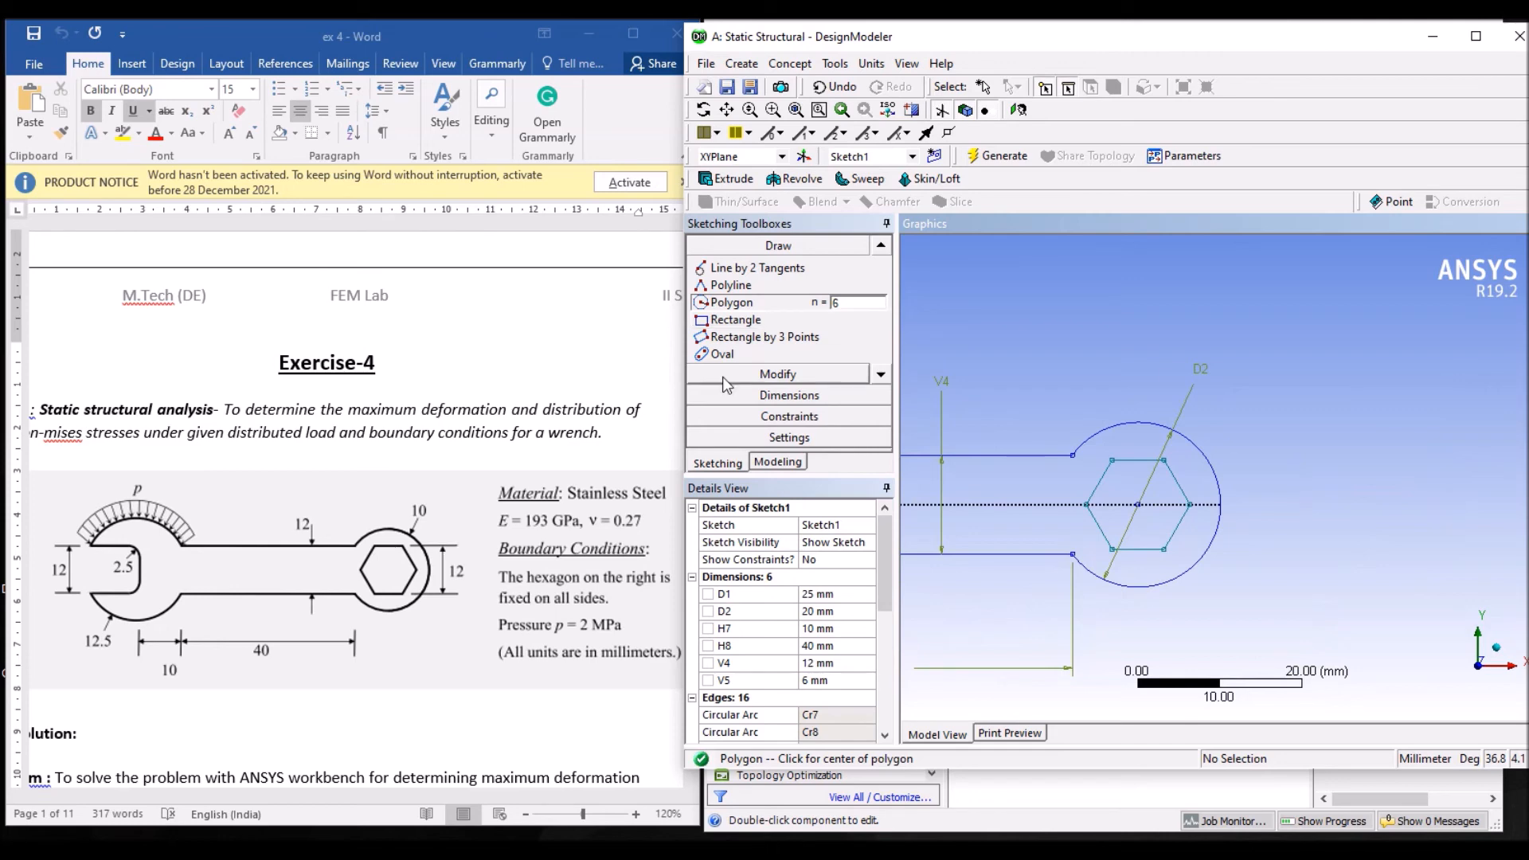
left_click(788, 395)
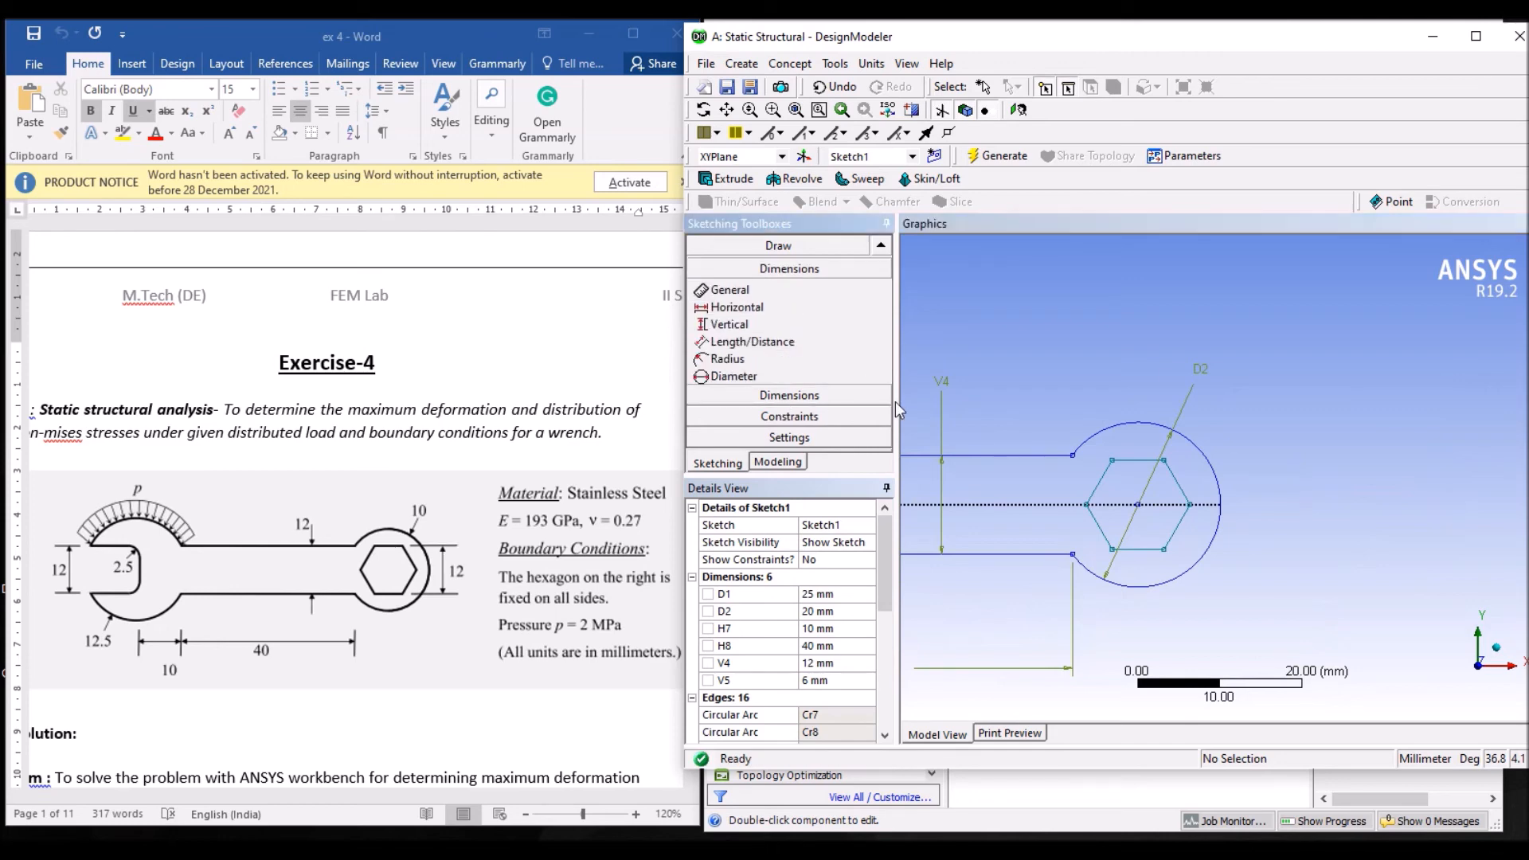
left_click(1142, 460)
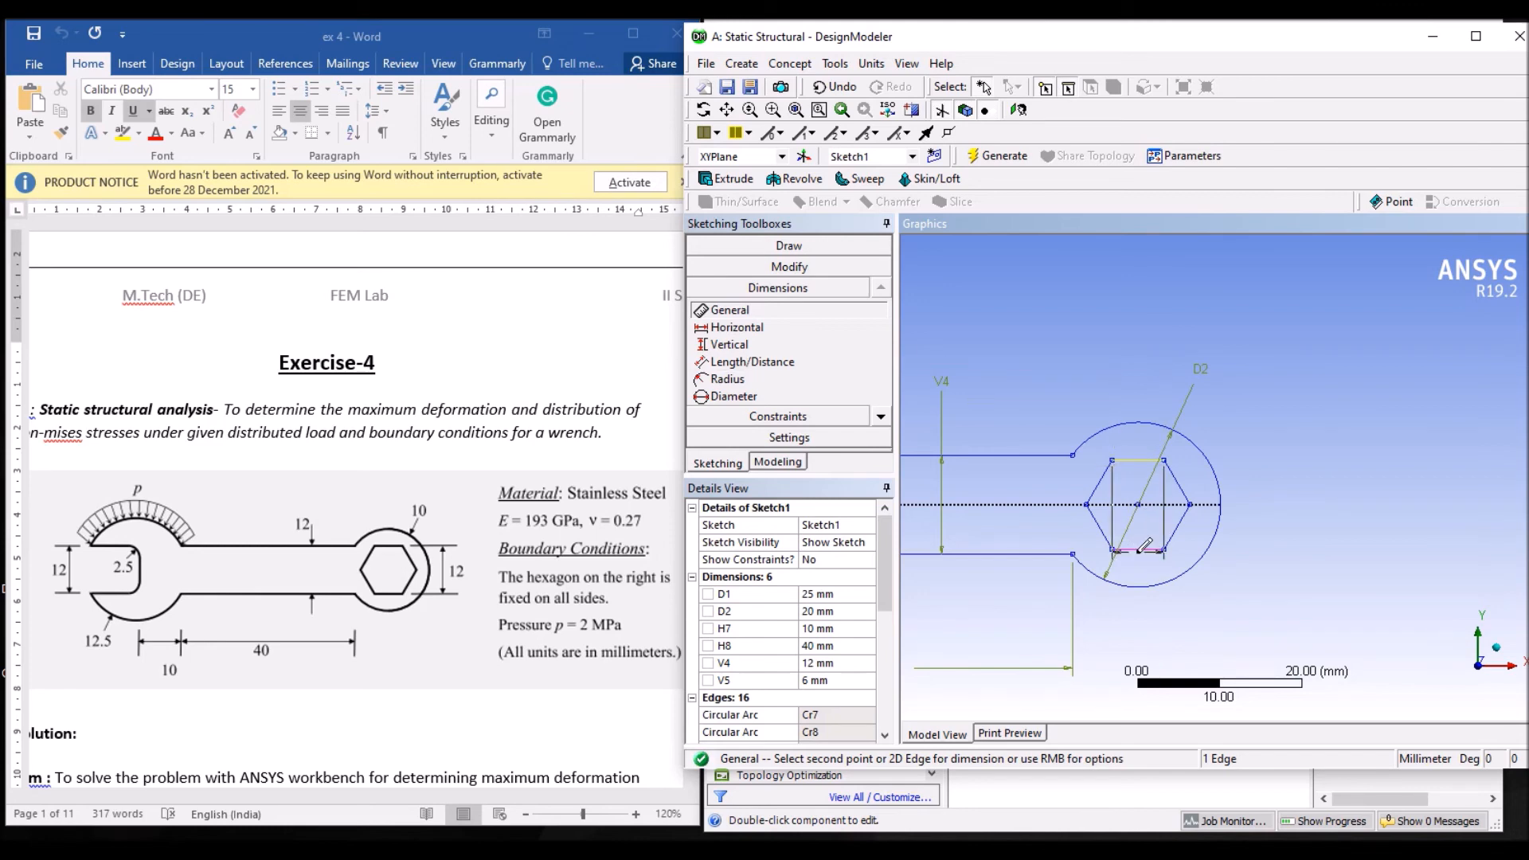
left_click(772, 347)
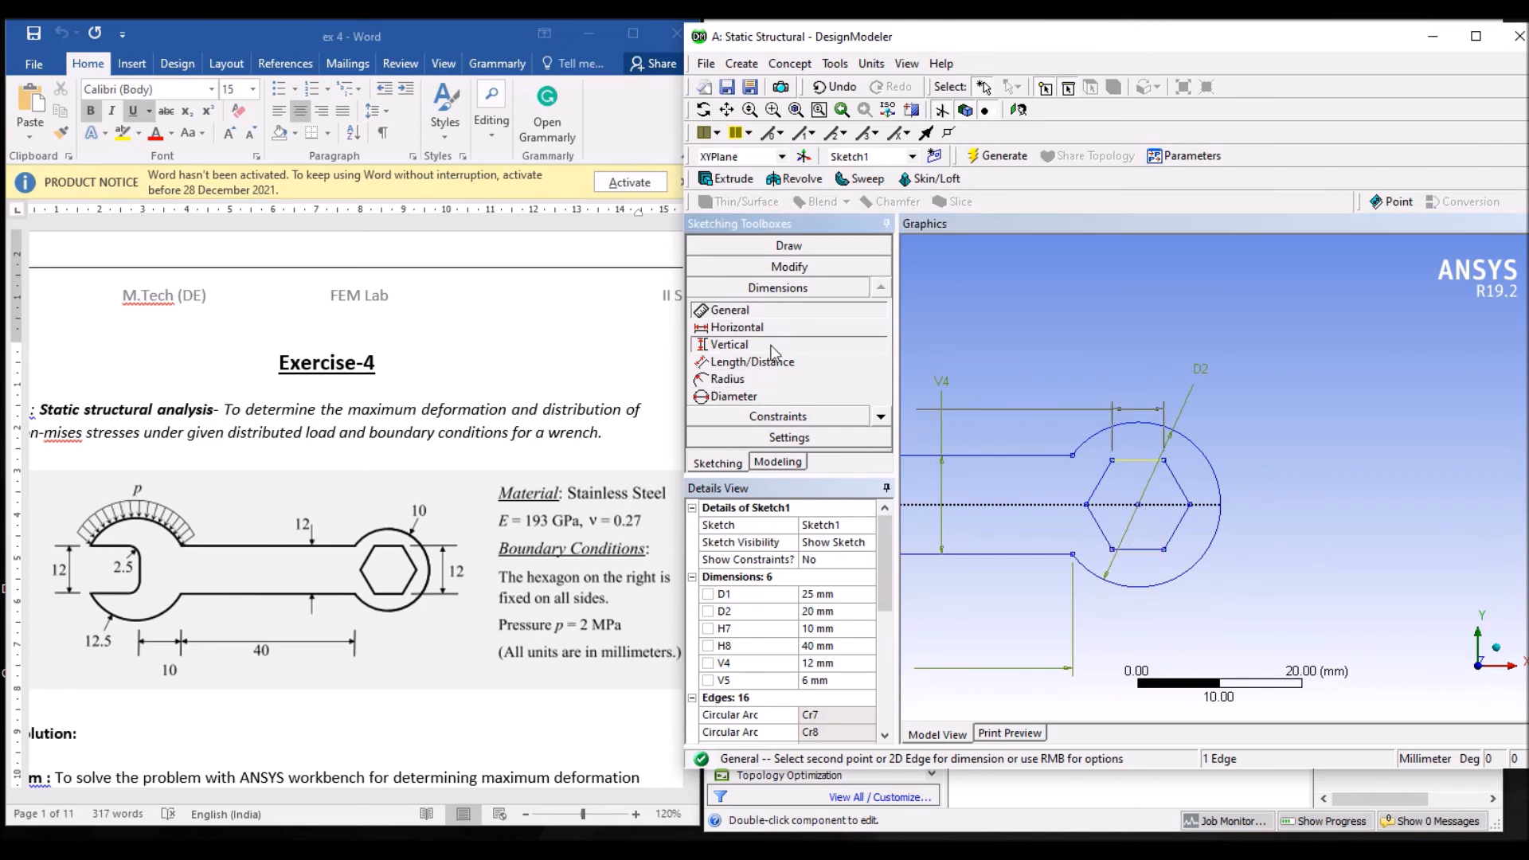
left_click(1141, 549)
left_click(1310, 499)
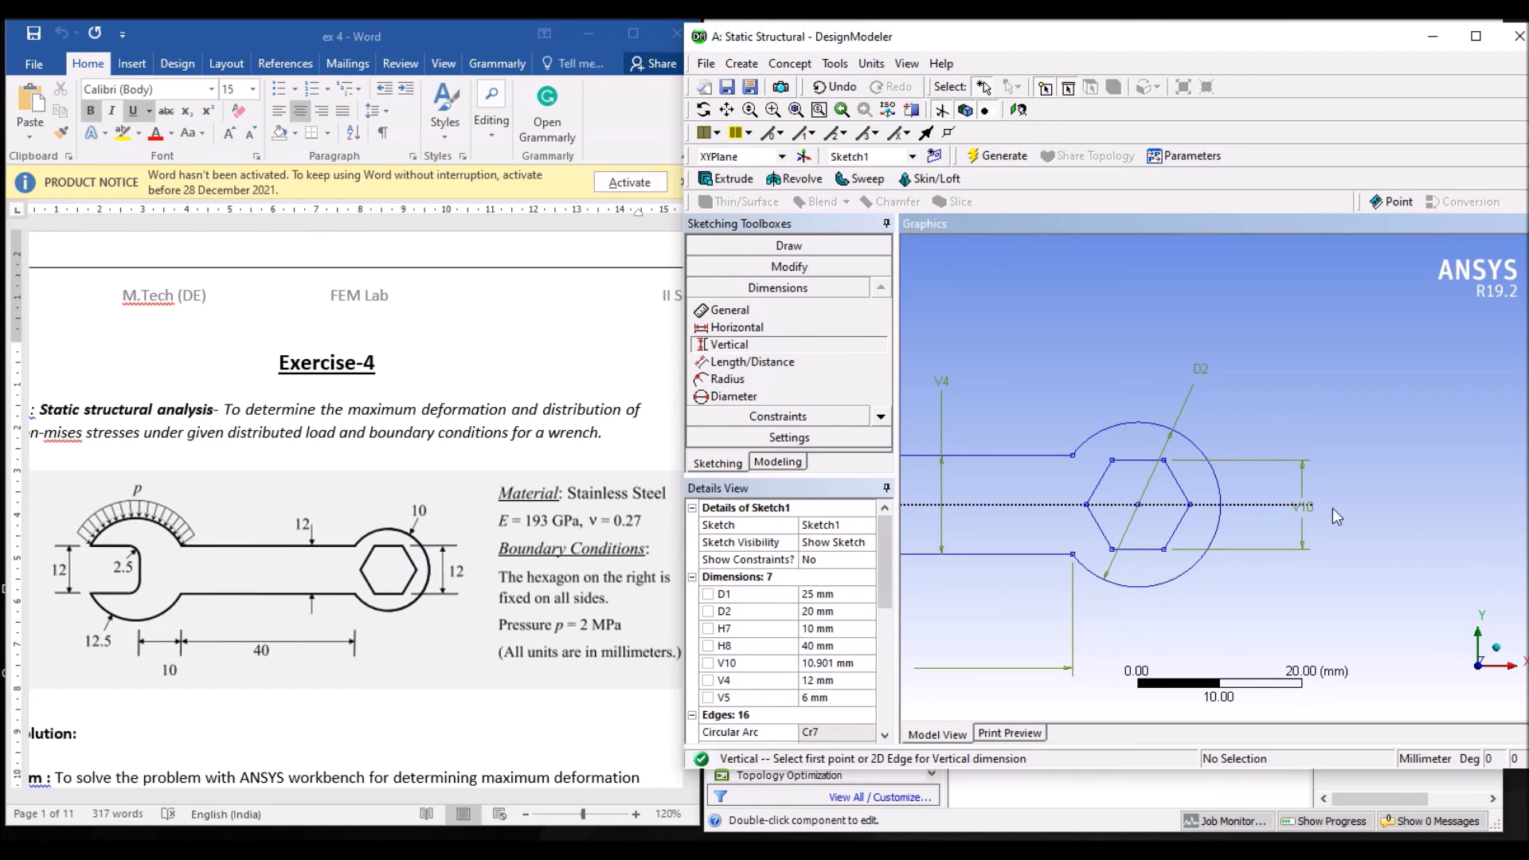
left_click(832, 663)
type("12")
key("Return")
scroll(1235, 517, "down", 2)
scroll(1235, 517, "down", 1)
middle_click_drag(1139, 521, 1287, 504, "ctrl")
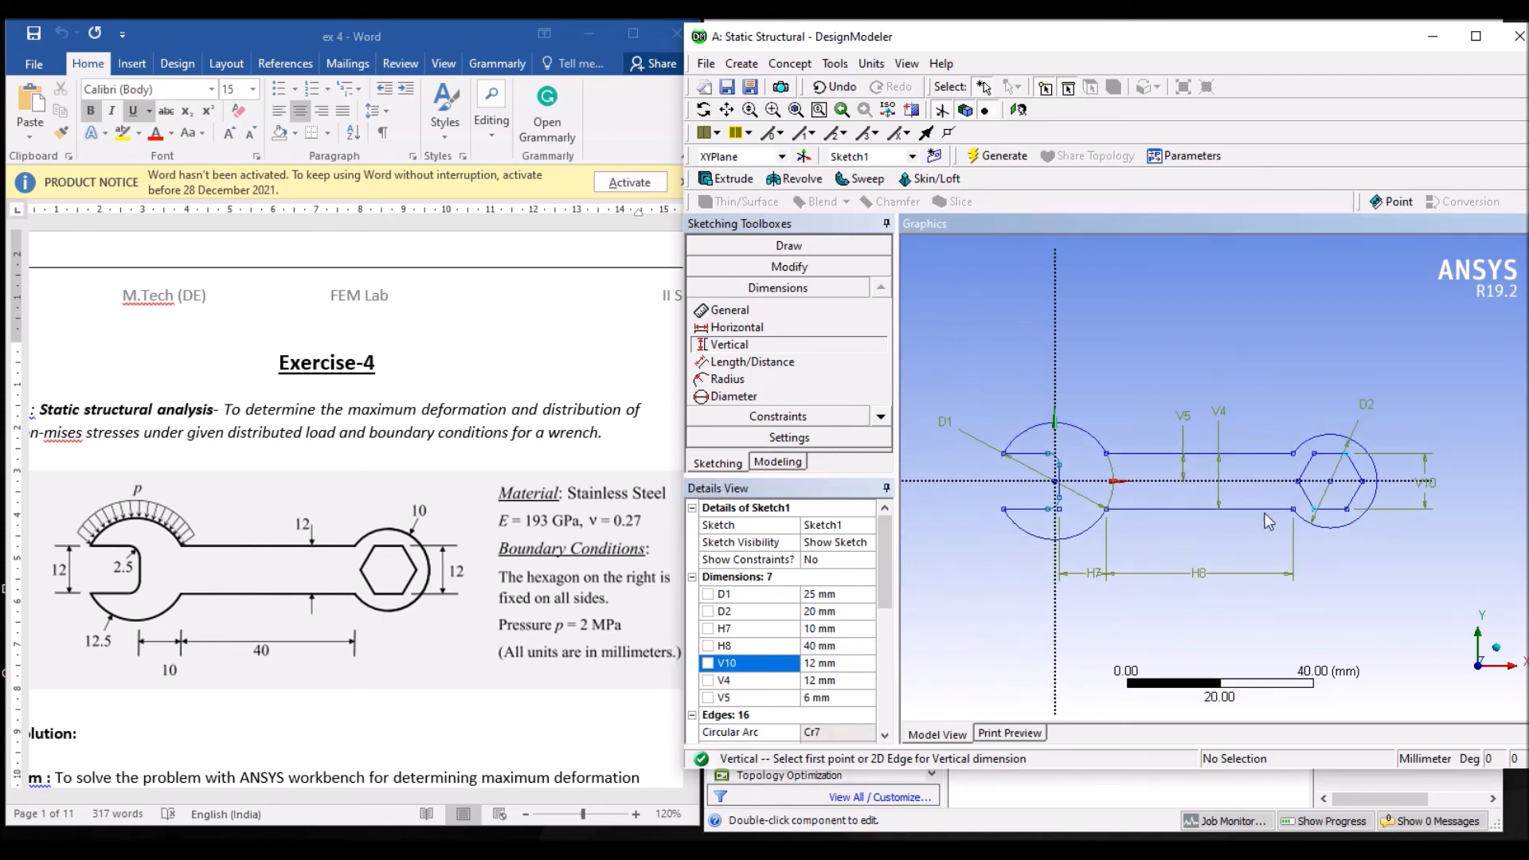
scroll(1268, 521, "up", 1)
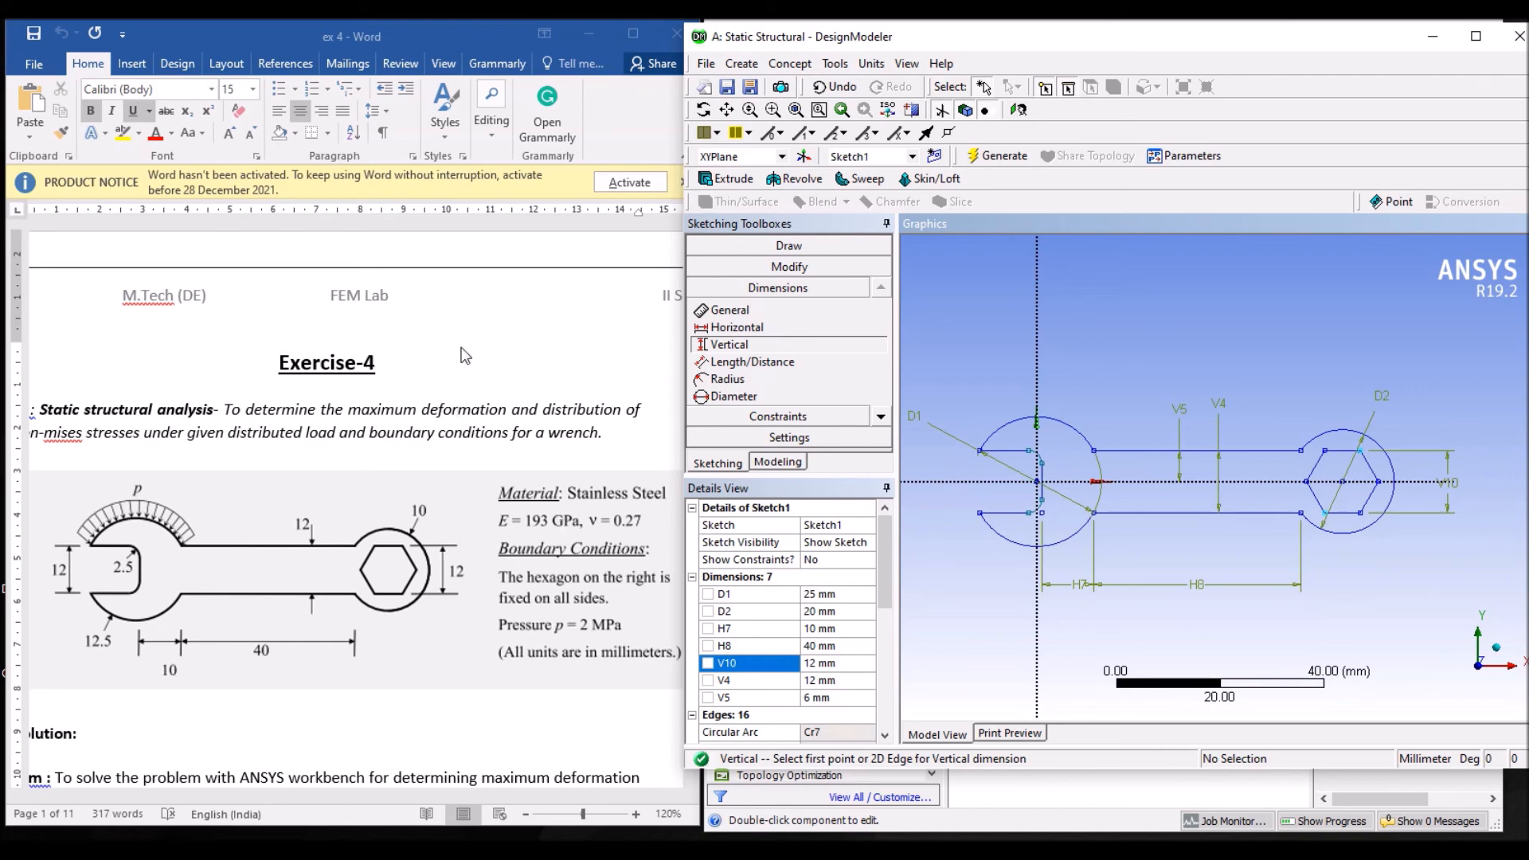
left_click(634, 435)
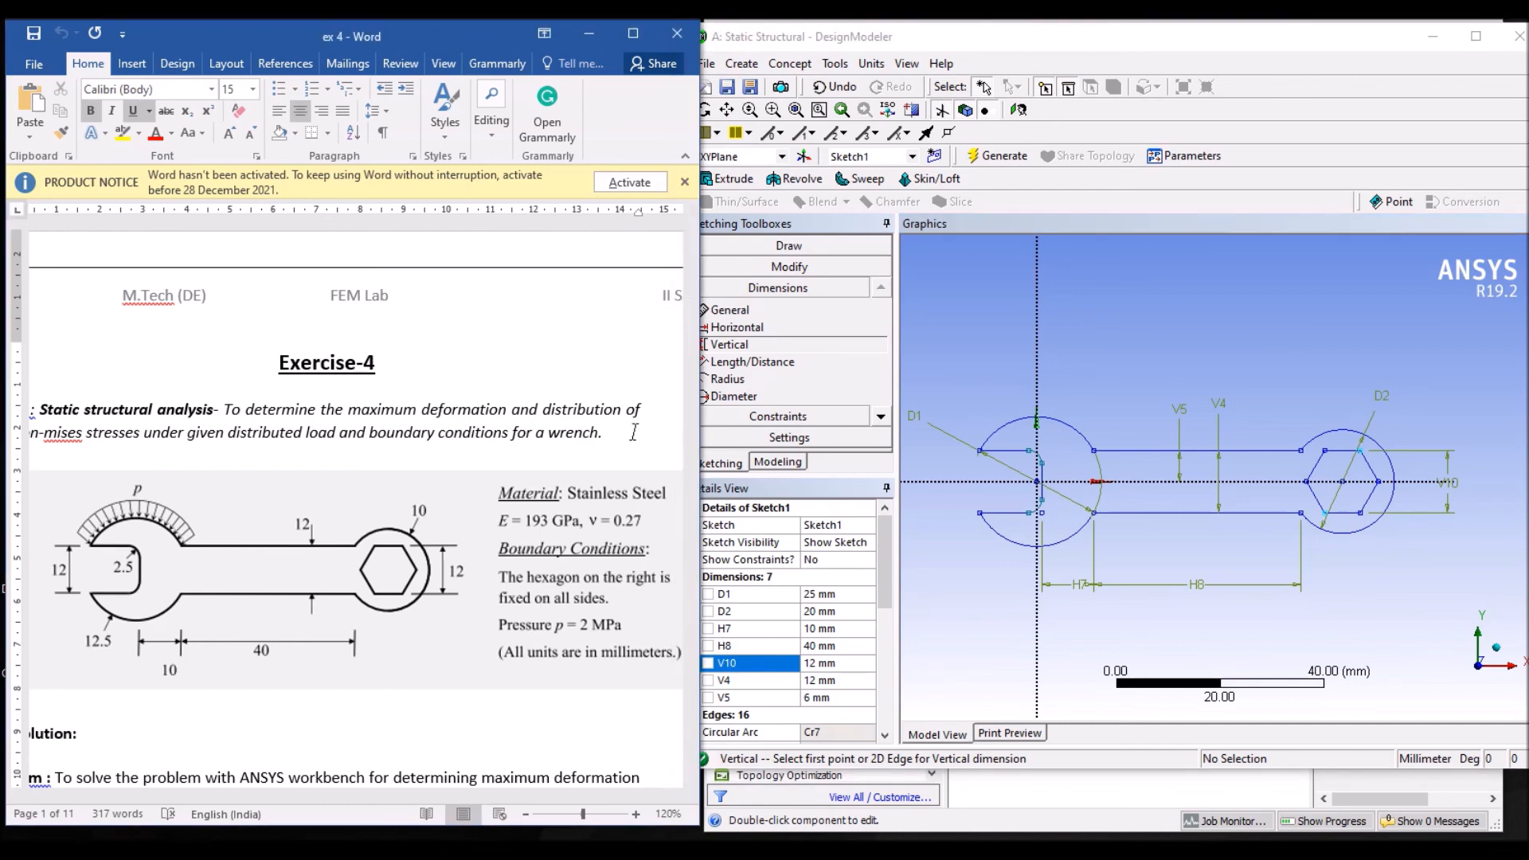
Create a surface body from the wrench sketch on the XY plane using Surfaces From Sketches and generate it
left_click(965, 355)
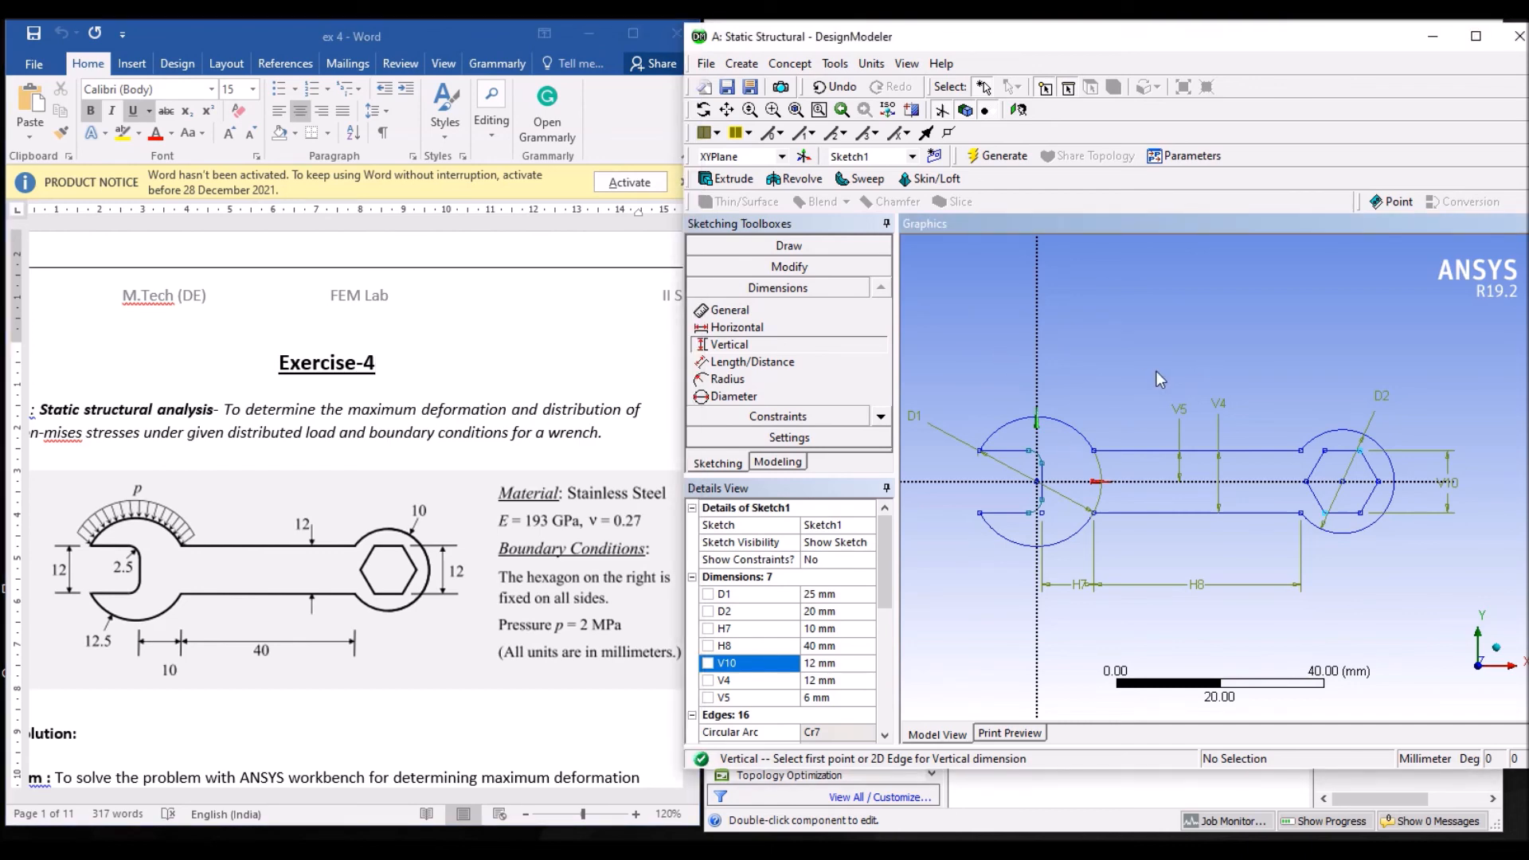
left_click(778, 463)
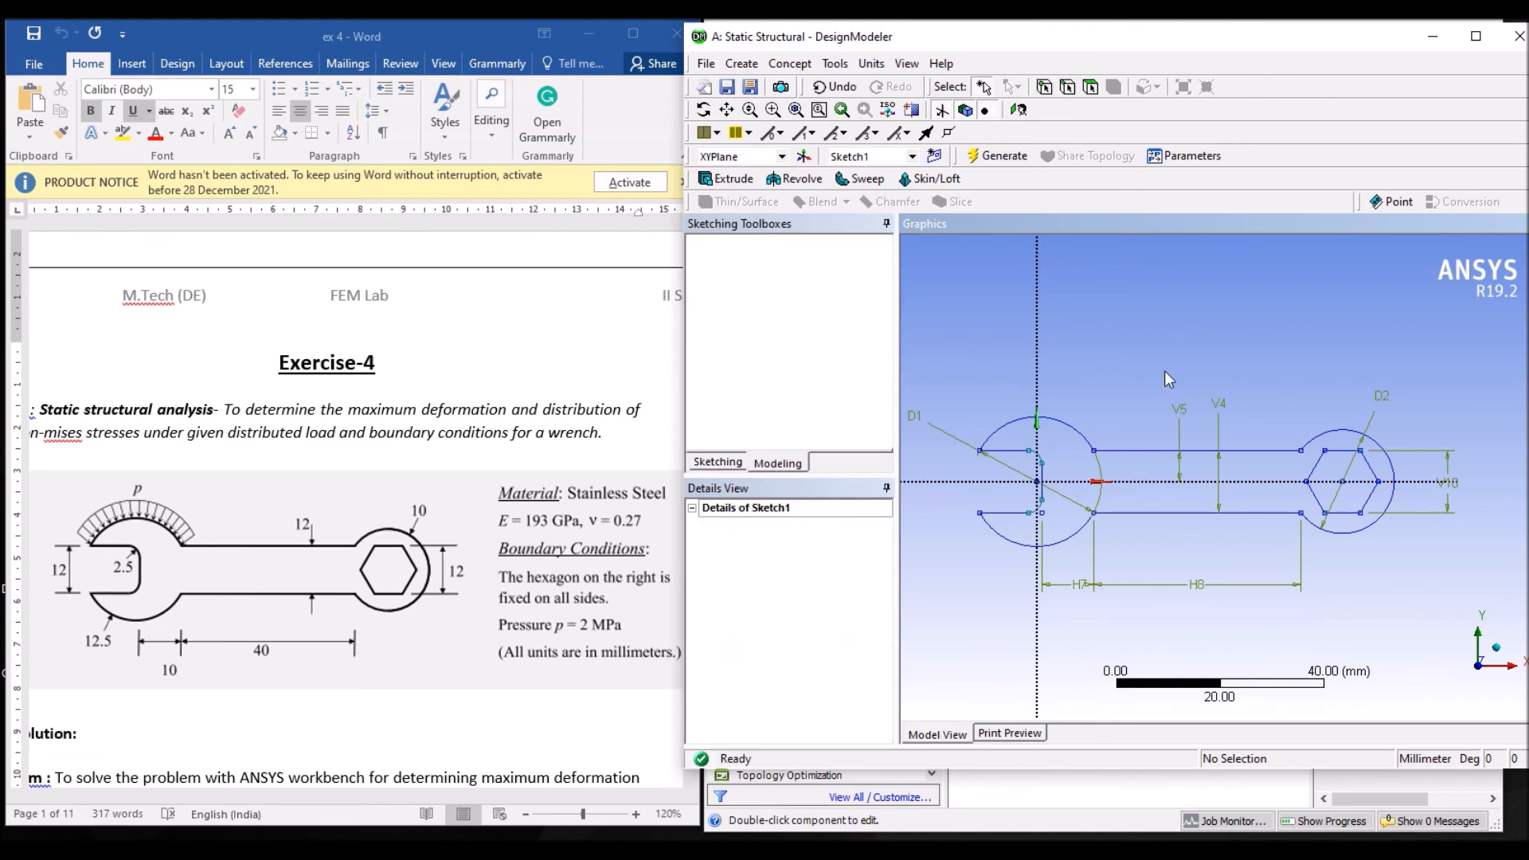
left_click(786, 64)
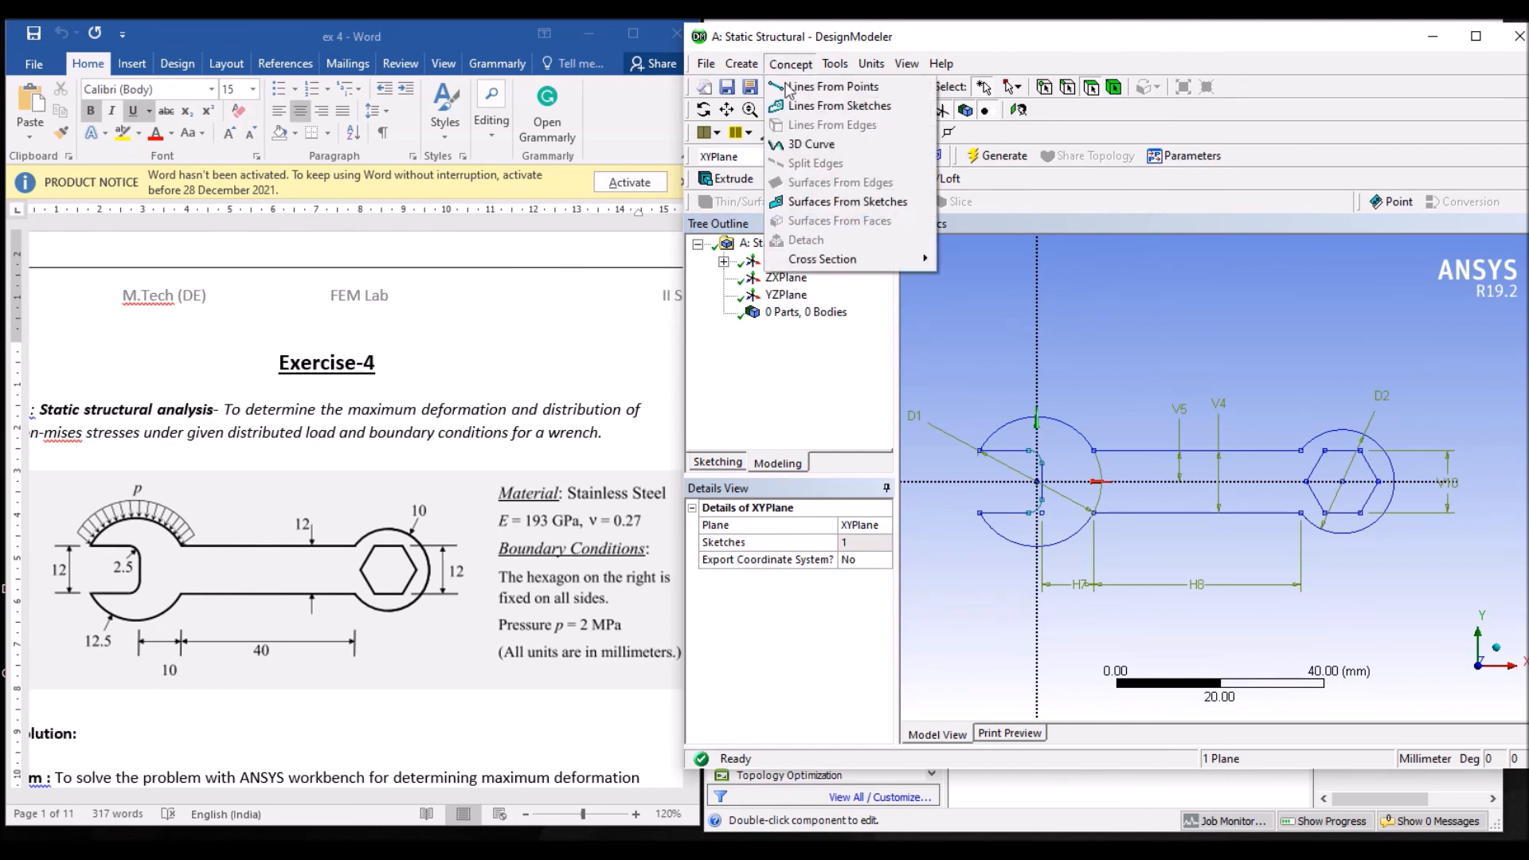
left_click(828, 203)
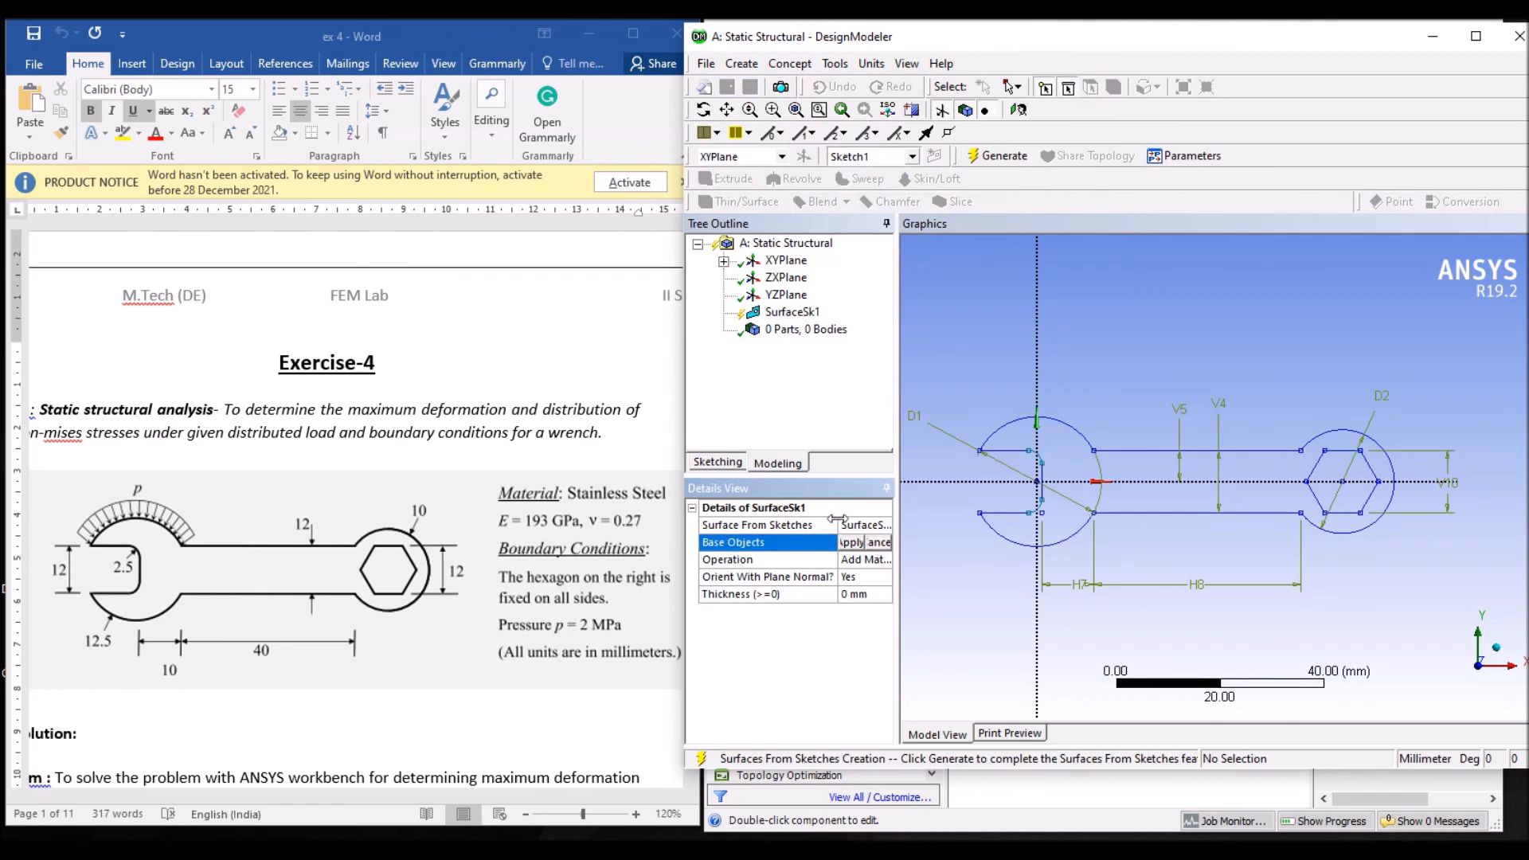
left_click_drag(837, 518, 808, 518)
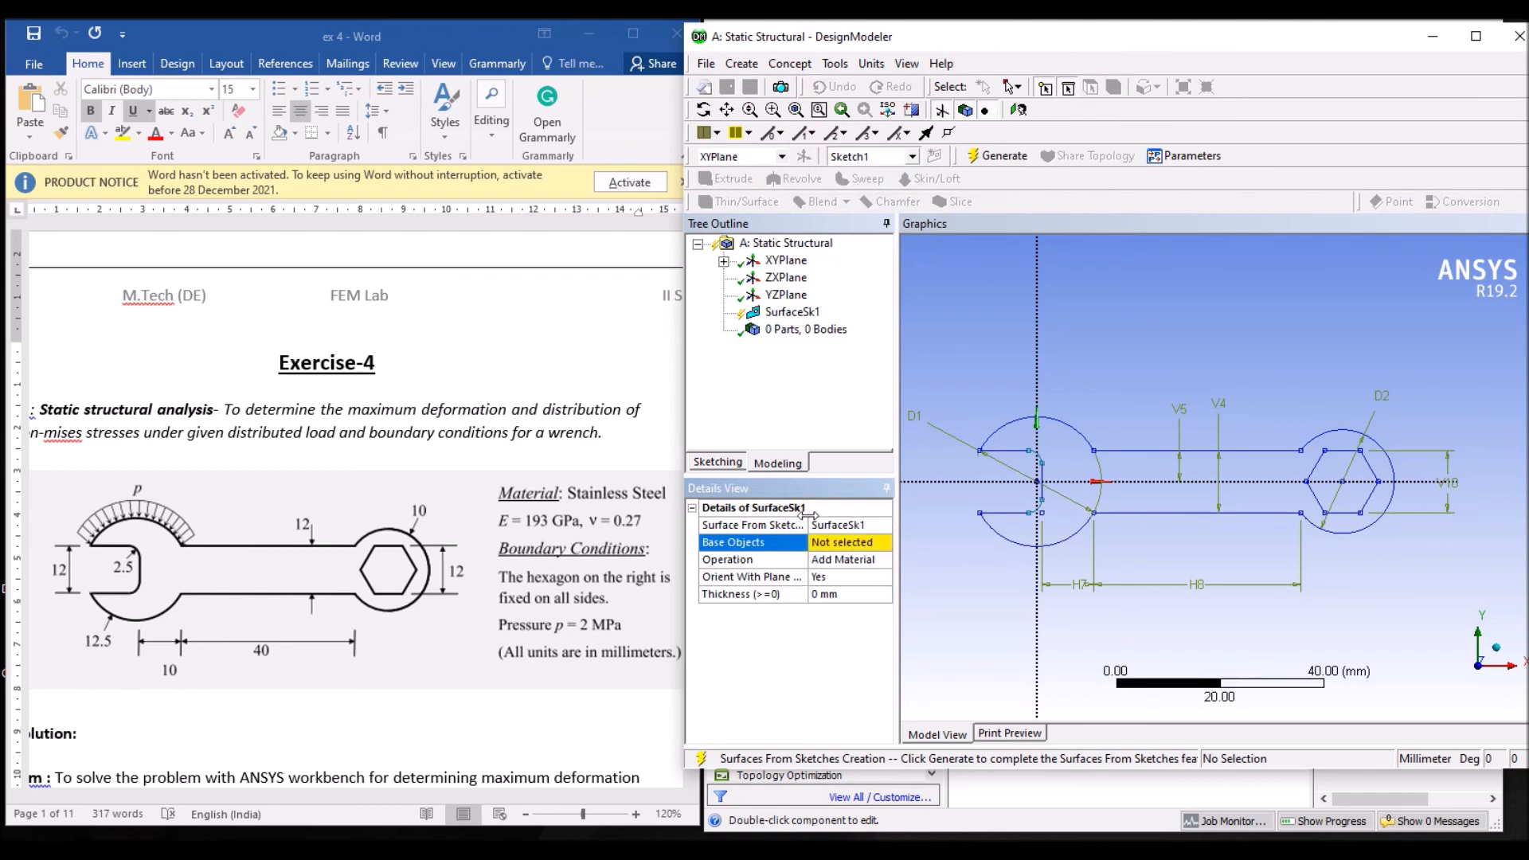
left_click(832, 550)
left_click(1112, 452)
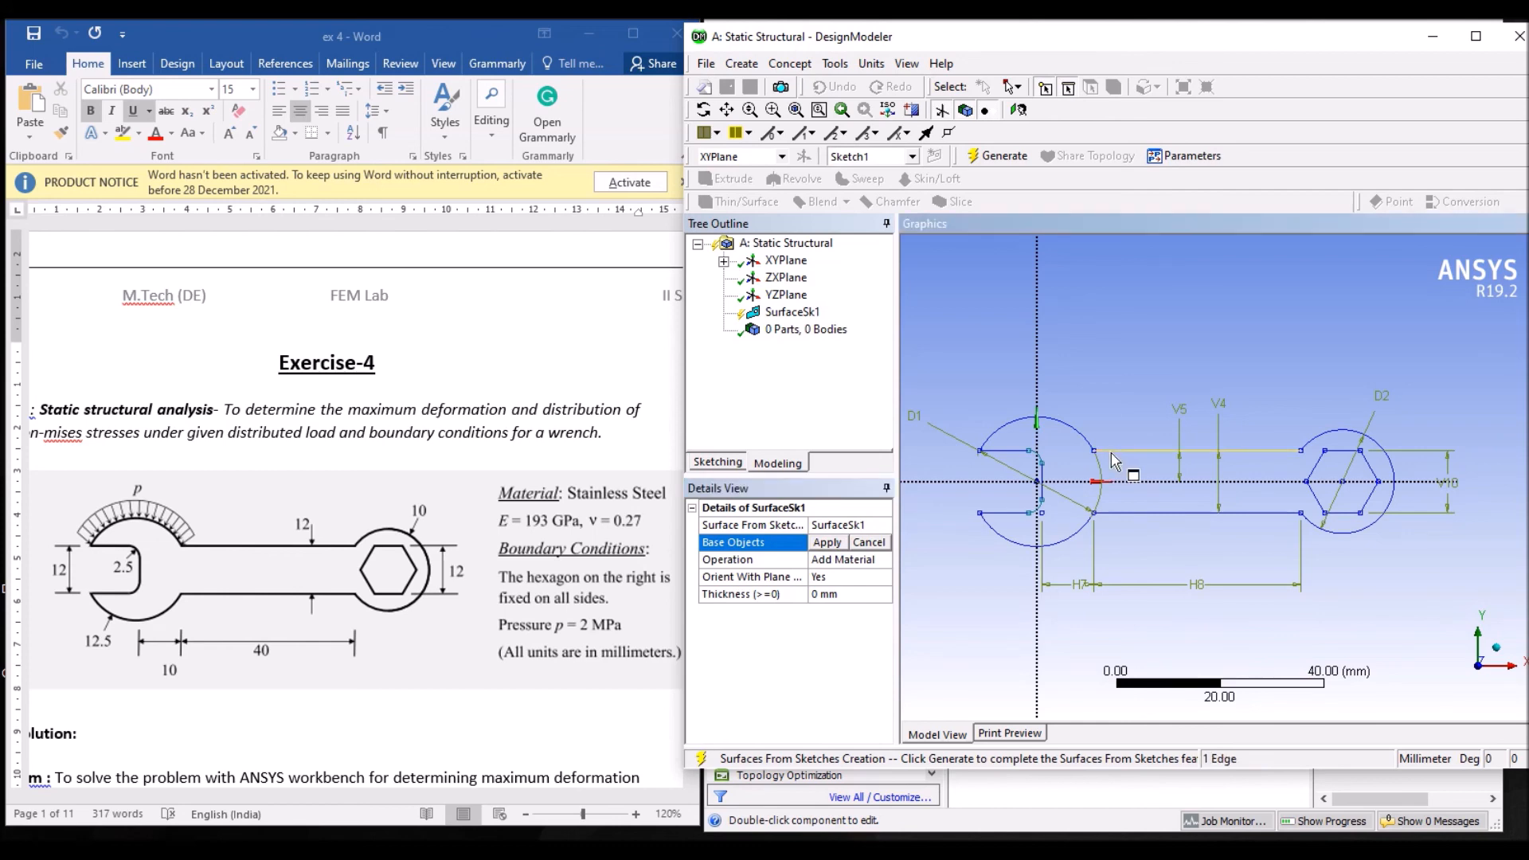
left_click(829, 545)
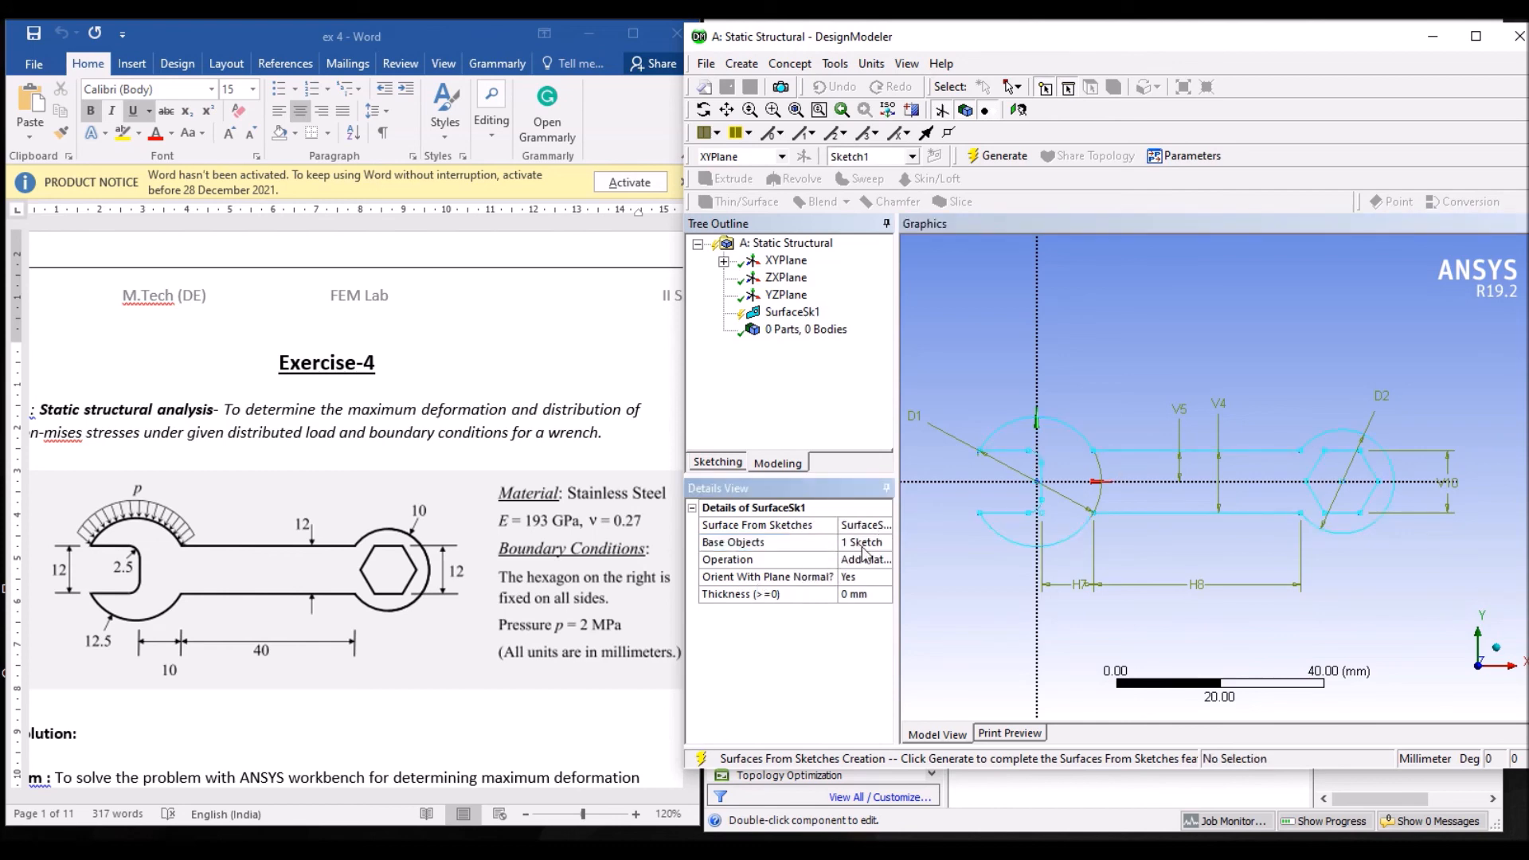
left_click(992, 158)
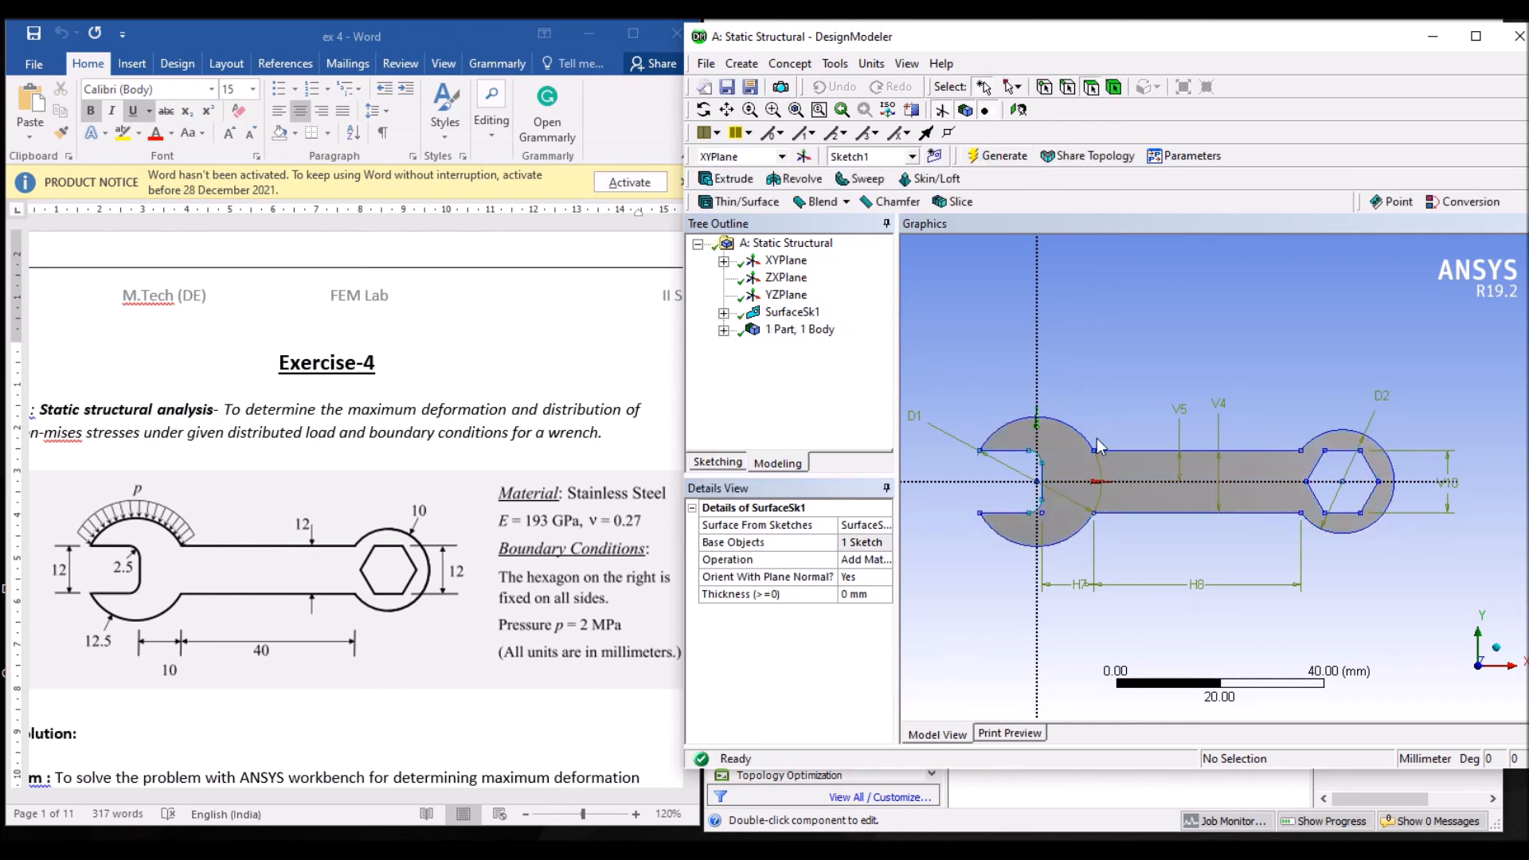
mouse_move(1235, 417)
middle_mouse_down()
mouse_move(1262, 329)
mouse_move(1294, 358)
mouse_move(1280, 390)
middle_mouse_up()
scroll(1256, 522, "up", 3)
scroll(1257, 523, "down", 2)
middle_click_drag(1259, 524, 1242, 498)
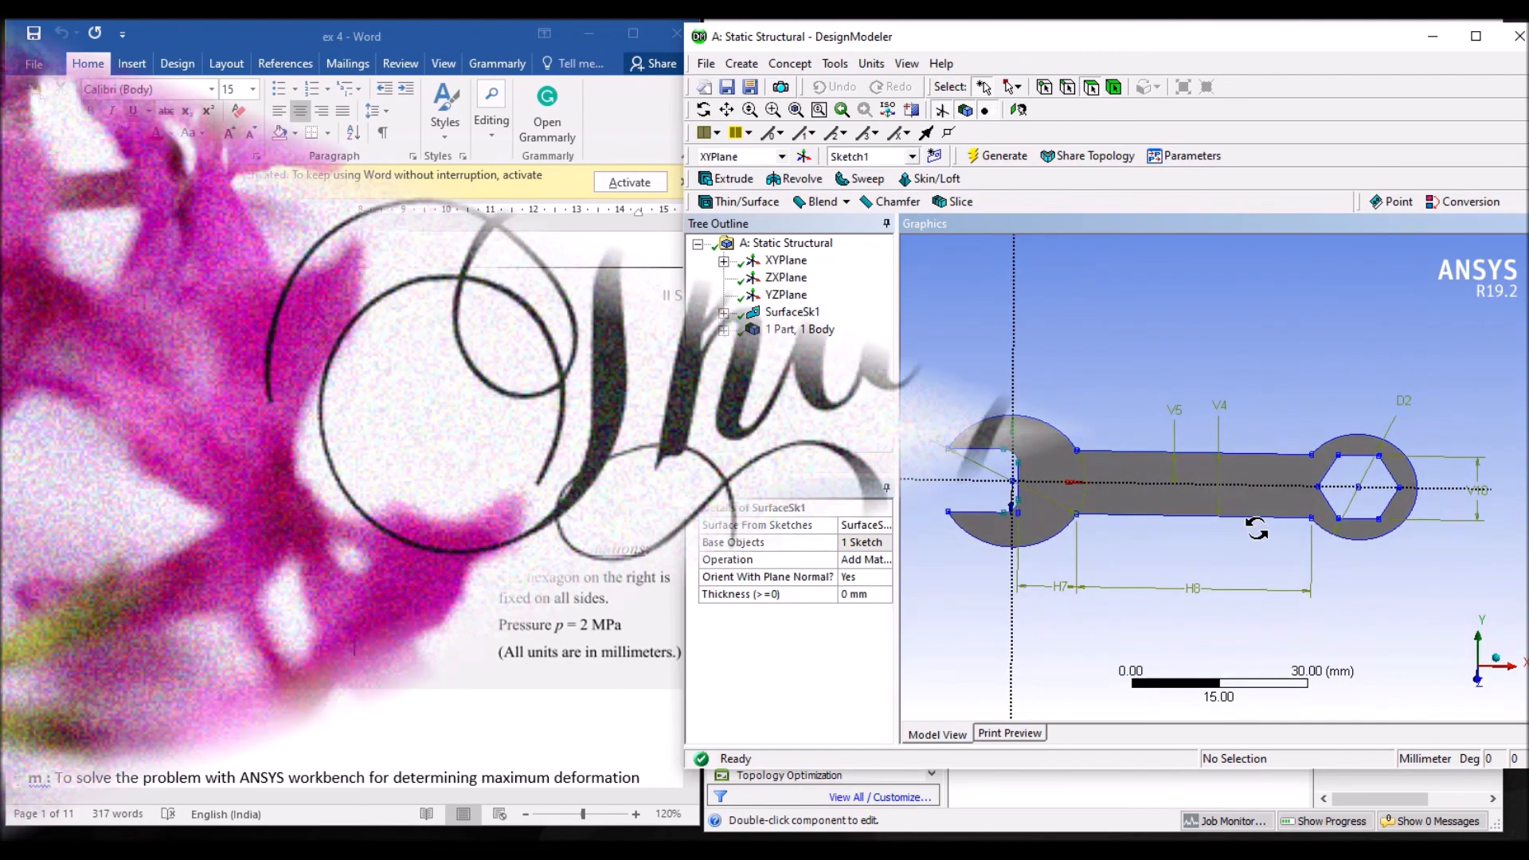